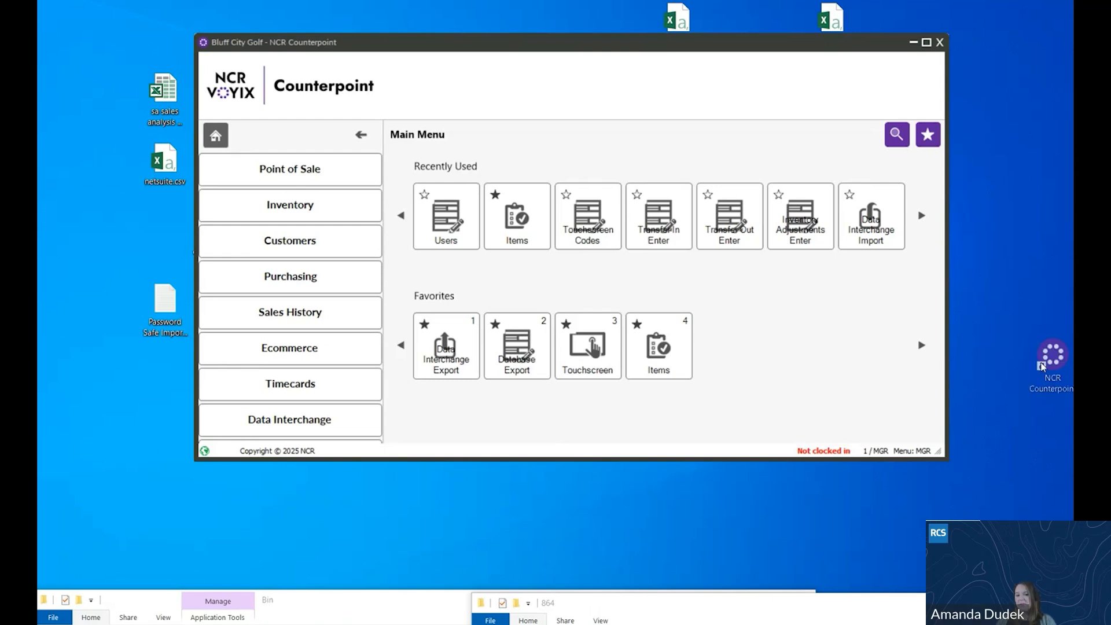
# - Move the NCR Counterpoint desktop shortcut below the Password Safe file and briefly show the main menu's search field
pyautogui.moveTo(1051, 358); pyautogui.dragTo(112, 403)
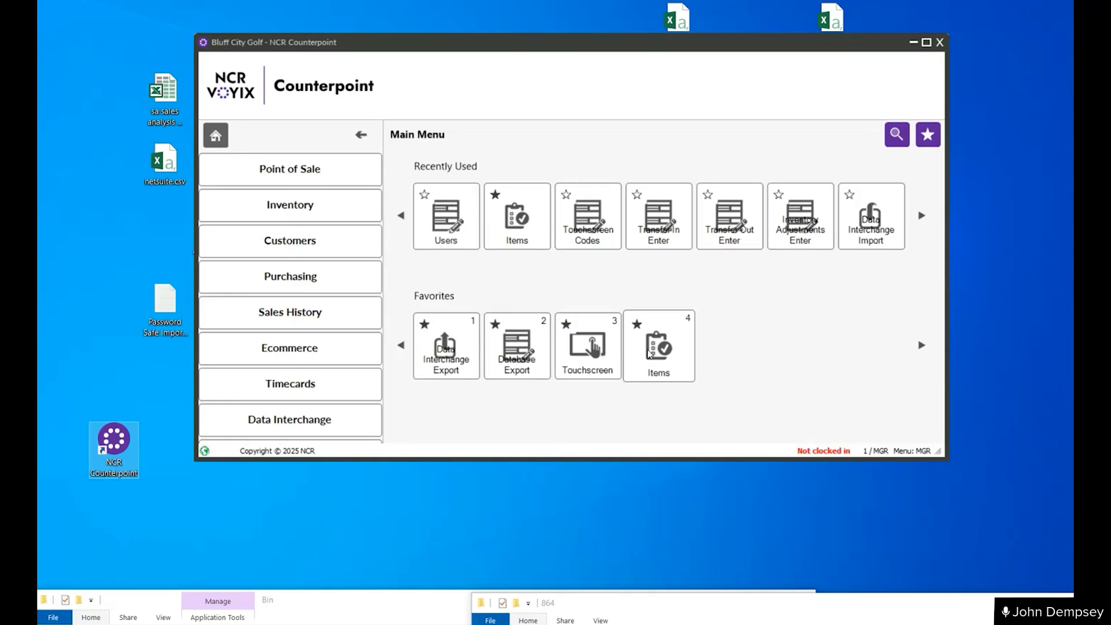
pyautogui.click(895, 135)
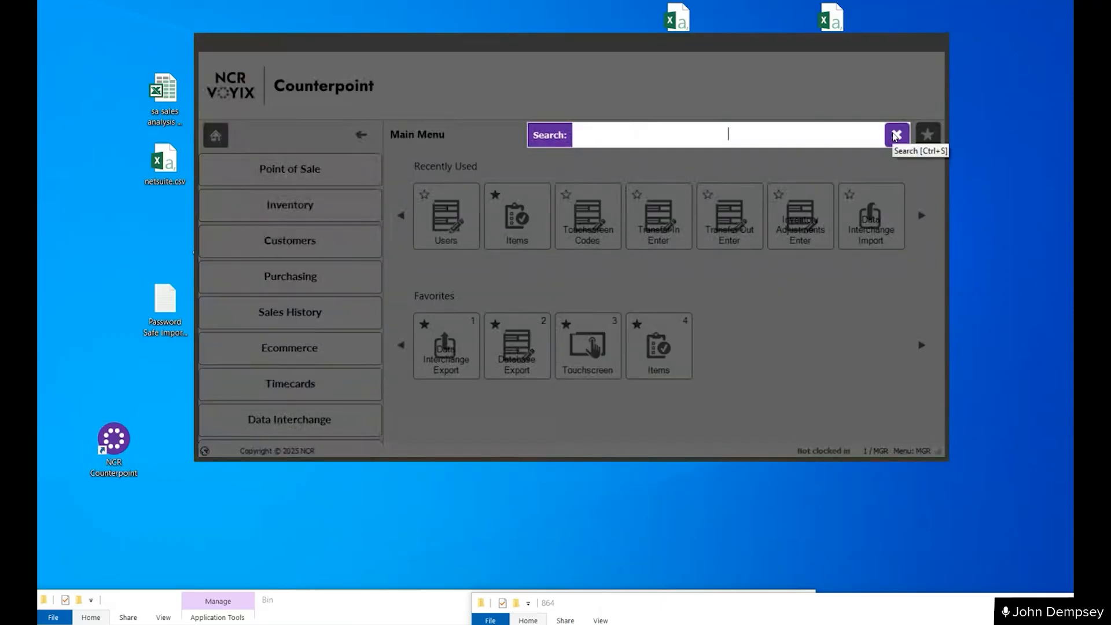
pyautogui.click(833, 88)
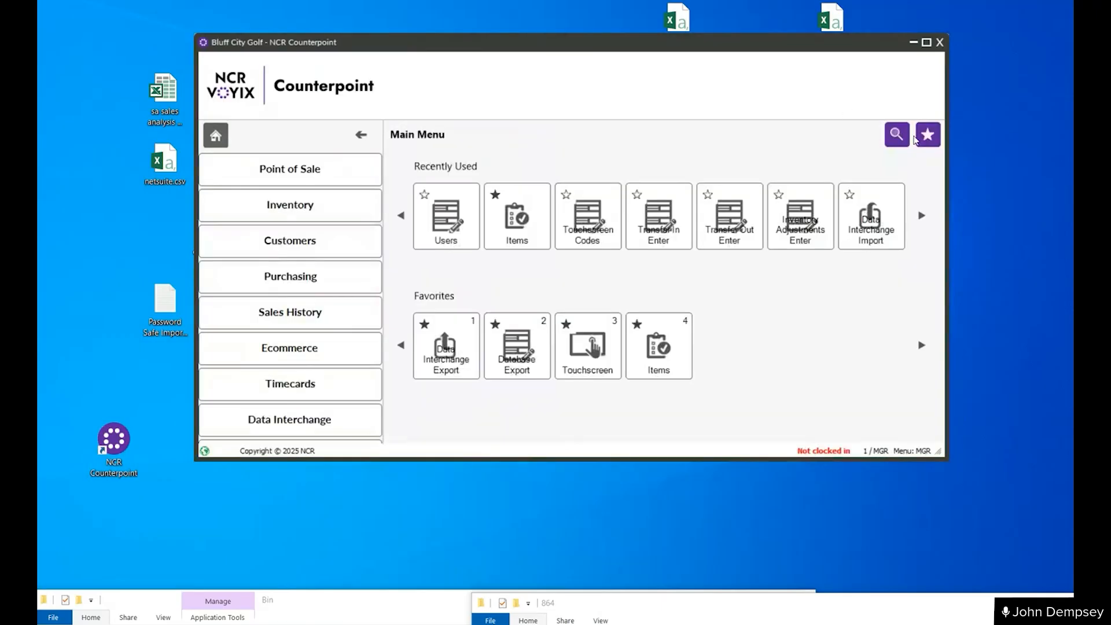
# - Add Users to the favorites and remove it from the favorites again
pyautogui.click(425, 195)
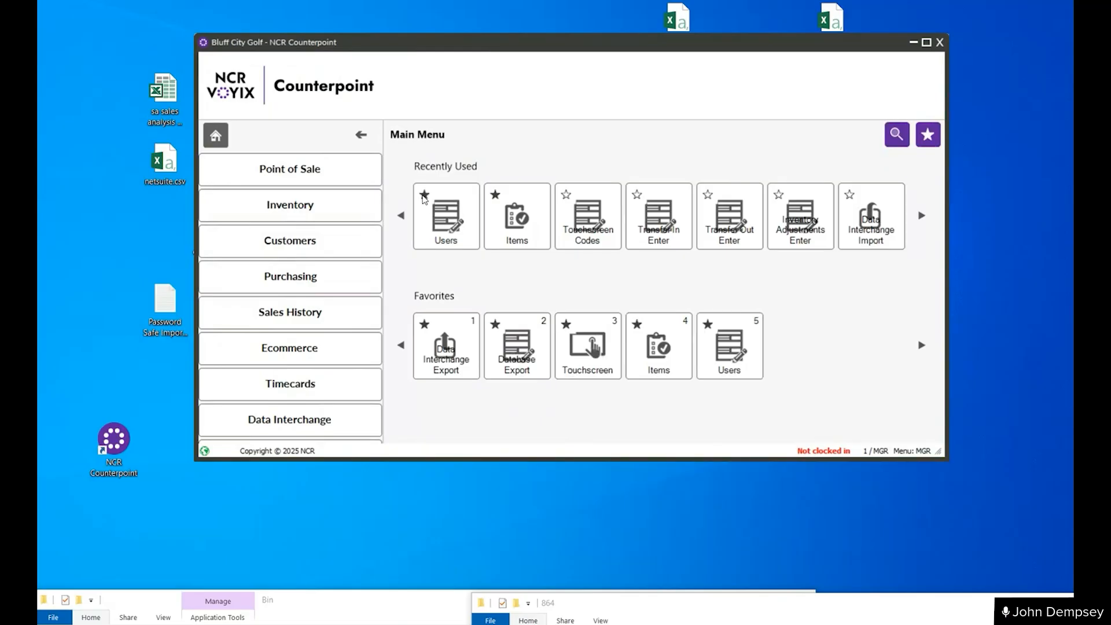
pyautogui.click(708, 325)
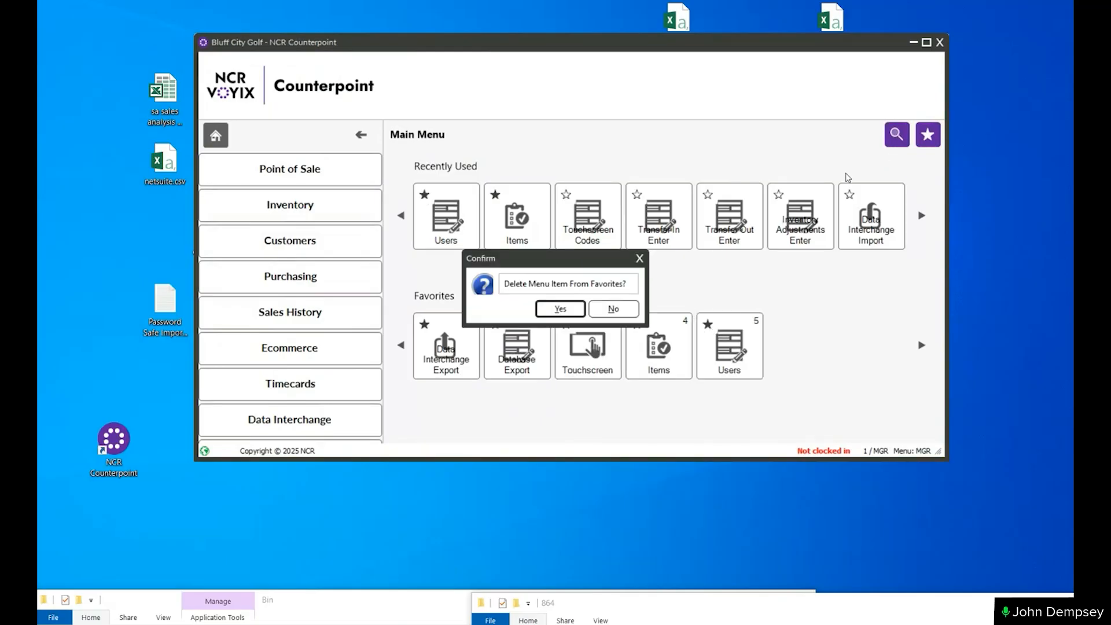
pyautogui.click(559, 312)
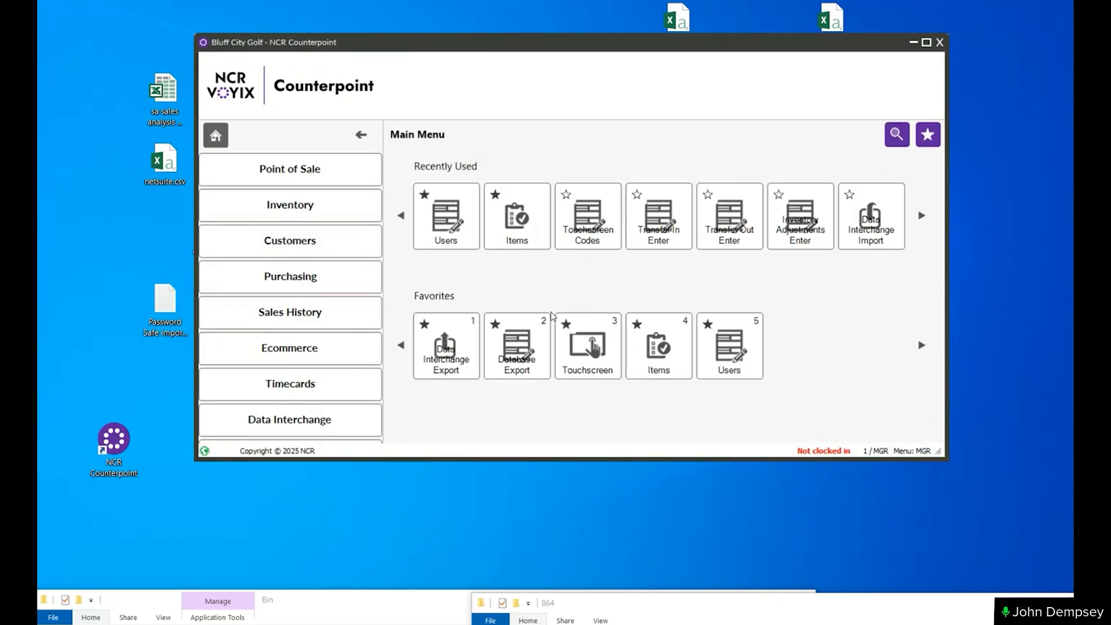
# - Rearrange the favorites so that Touchscreen comes before Database Export
pyautogui.click(928, 136)
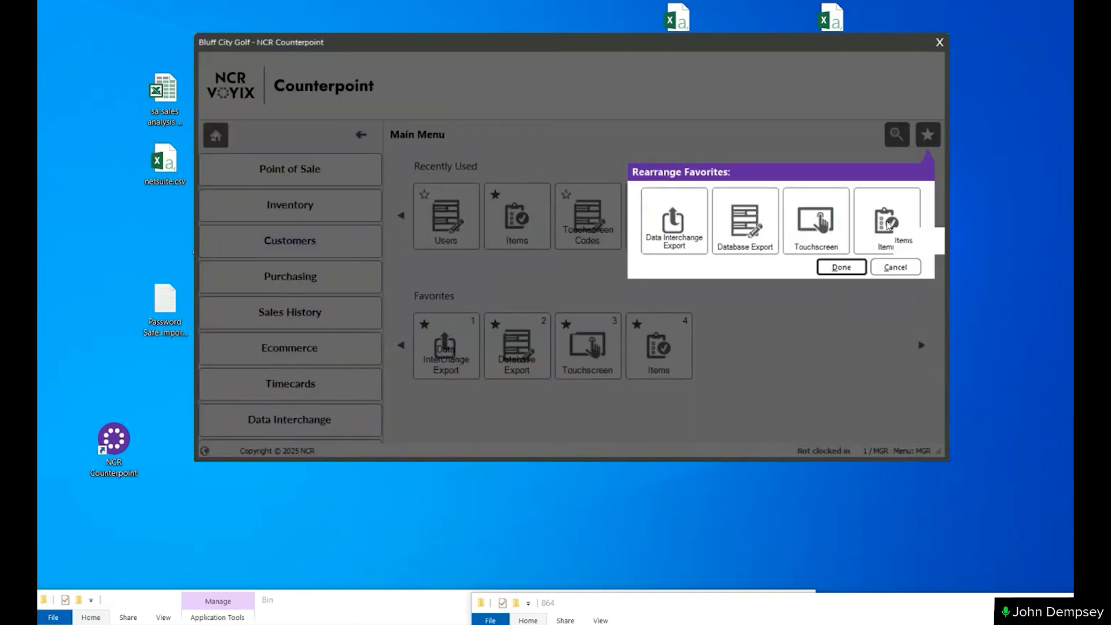
pyautogui.moveTo(891, 227); pyautogui.dragTo(829, 249)
pyautogui.moveTo(890, 231); pyautogui.dragTo(778, 249)
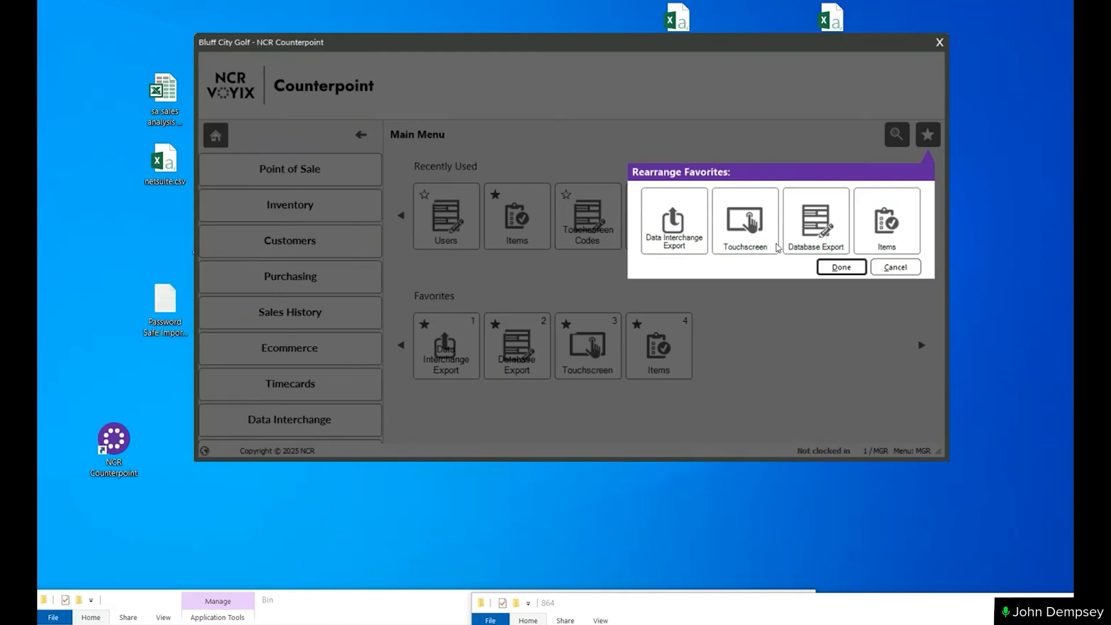
pyautogui.click(843, 267)
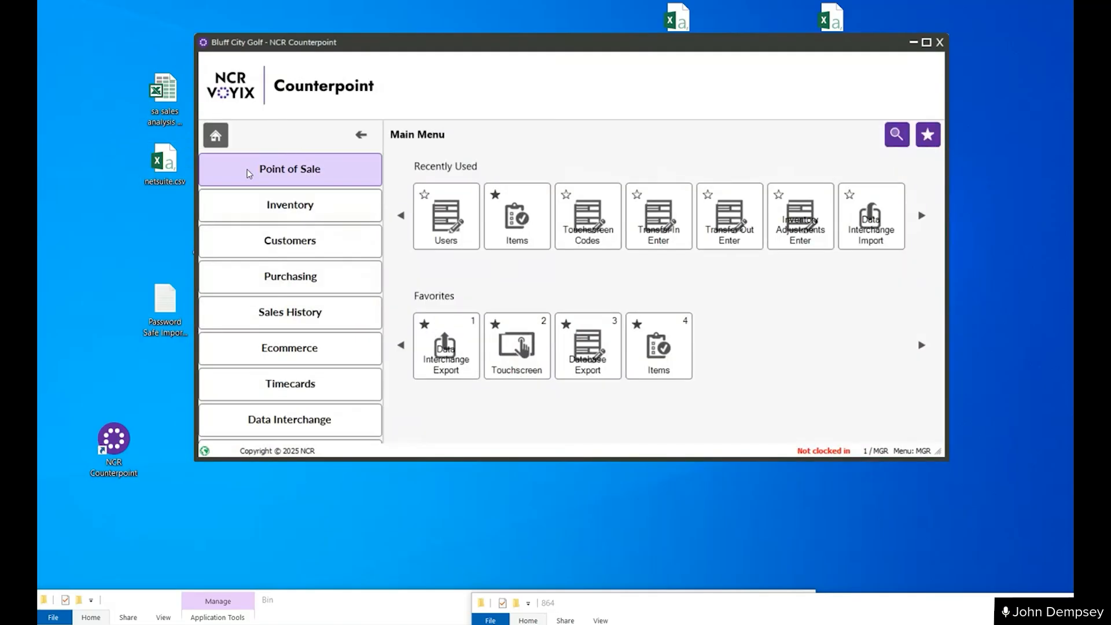
# - Increase the height of the main window so the System, Setup and New Folder entries fit
pyautogui.click(256, 204)
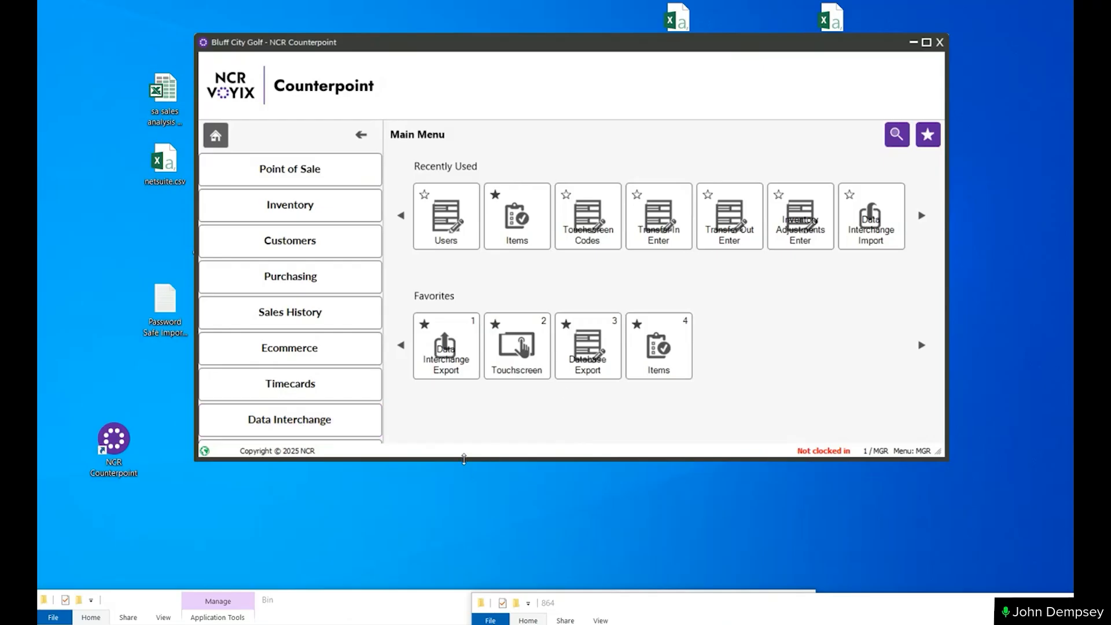
pyautogui.moveTo(463, 459); pyautogui.dragTo(460, 556)
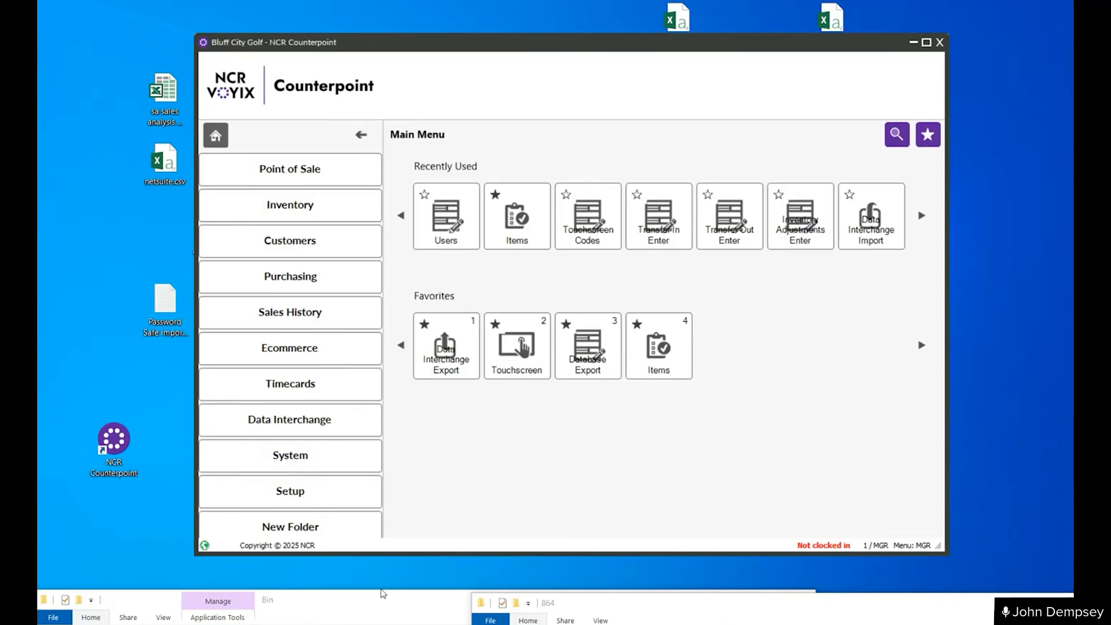
# - Launch UIUpgradeProj.exe from the CounterPoint Bin folder in File Explorer and minimize the folder window
pyautogui.click(336, 605)
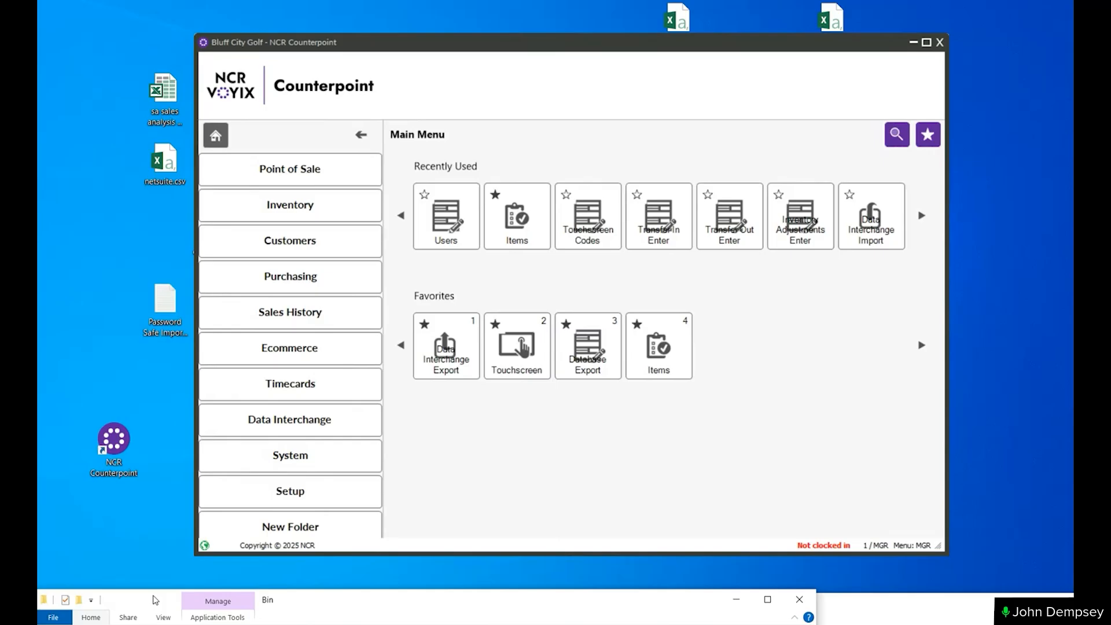
pyautogui.moveTo(132, 604); pyautogui.dragTo(232, 101)
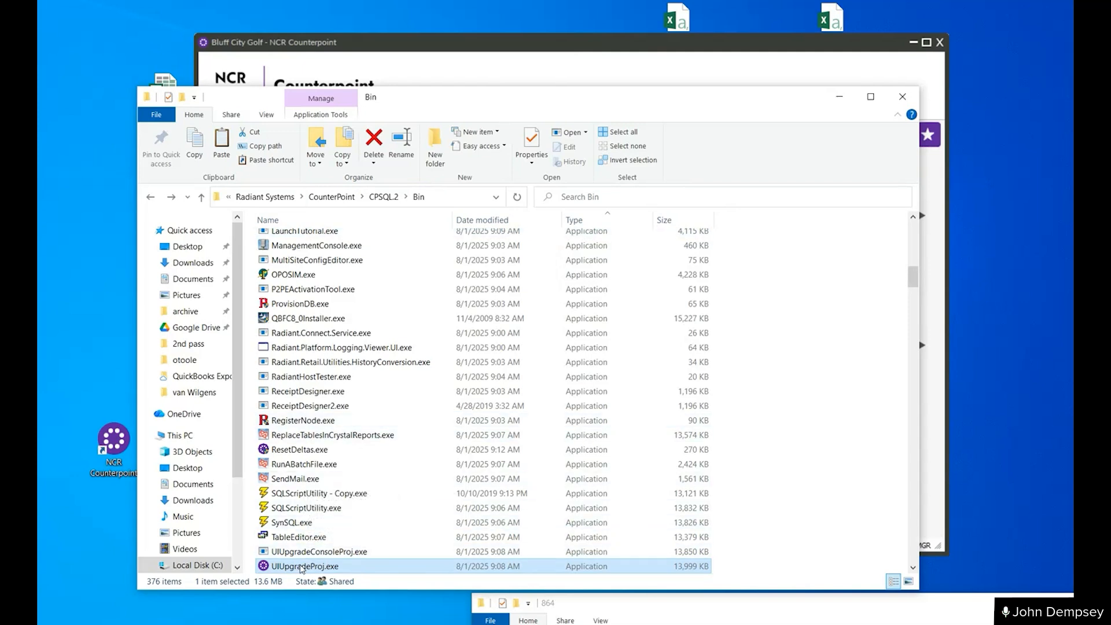
pyautogui.moveTo(306, 570)
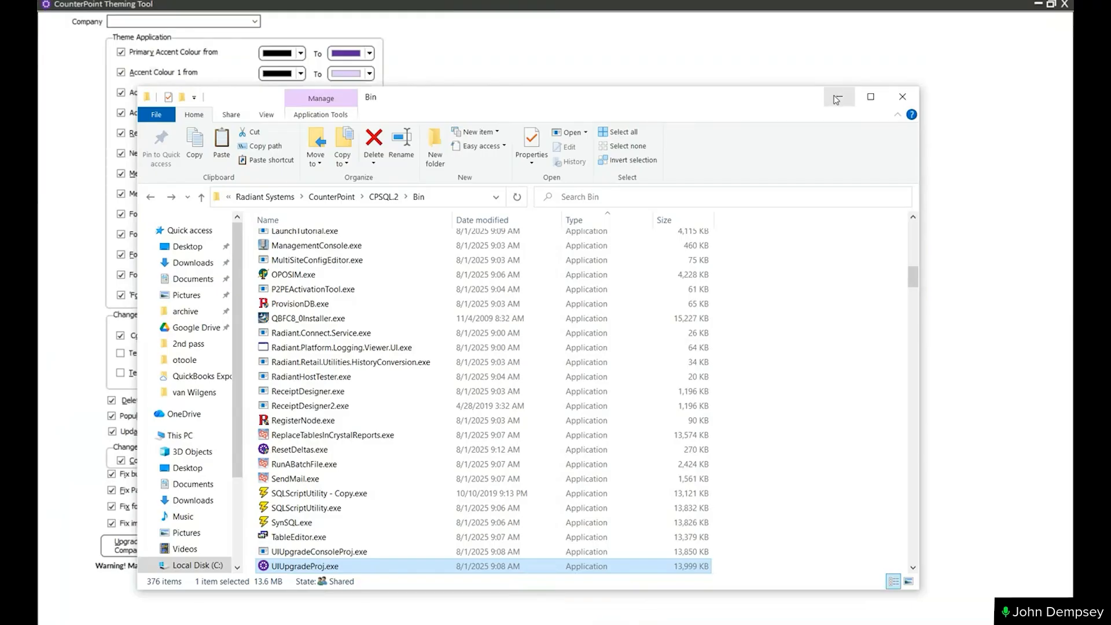
pyautogui.click(828, 99)
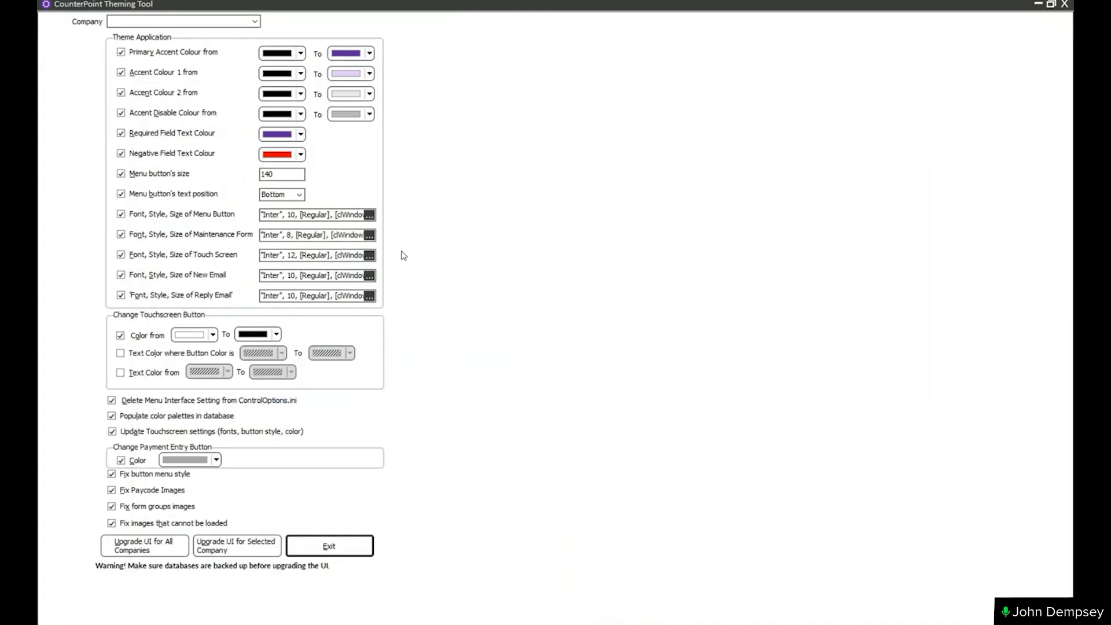
# - Choose redsox - Bluff City Golf as the company to theme
pyautogui.click(255, 22)
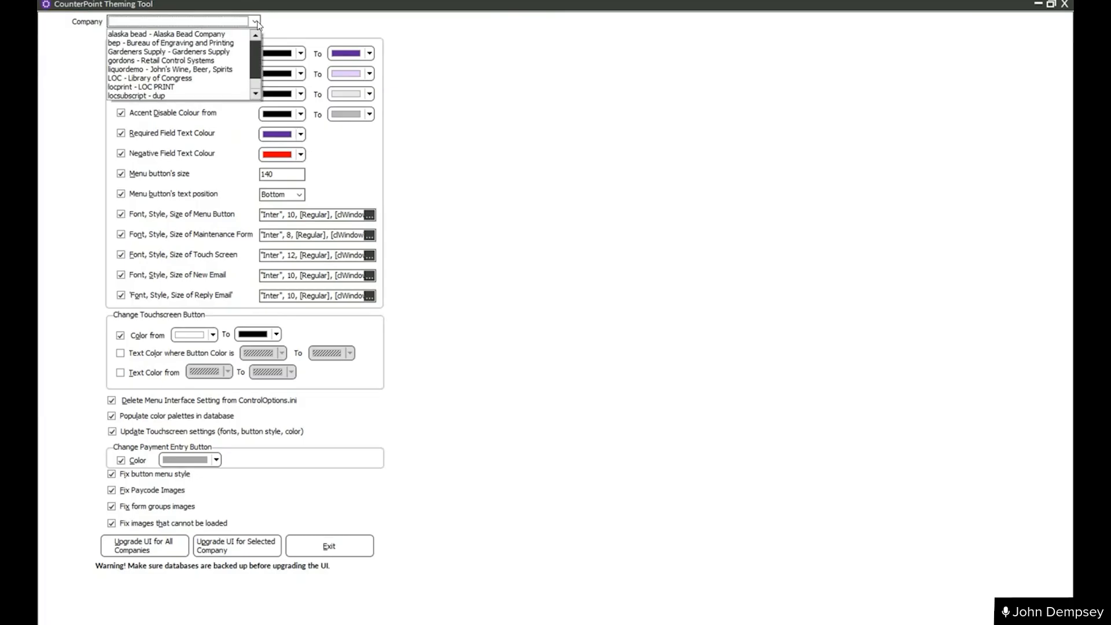
pyautogui.scroll(-1, 190, 70)
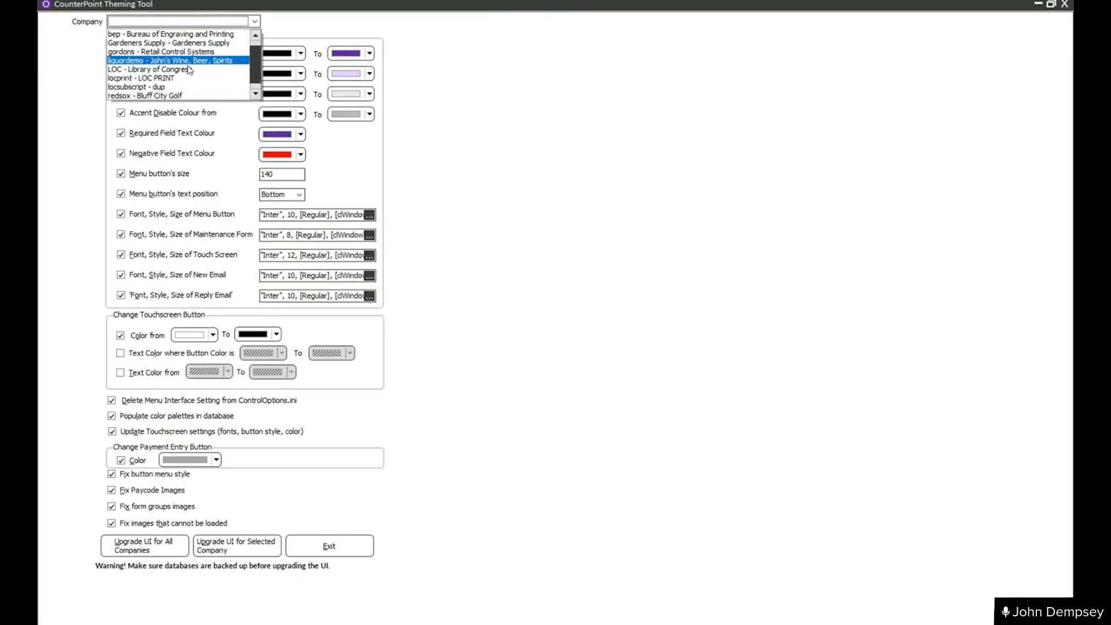
pyautogui.click(153, 96)
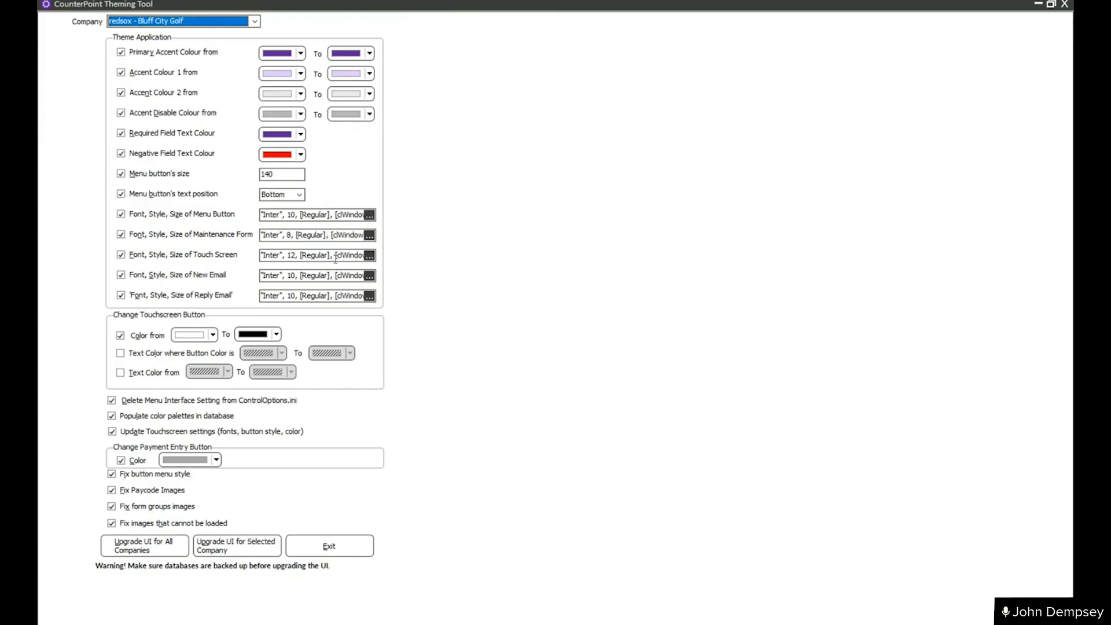
pyautogui.doubleClick(285, 173)
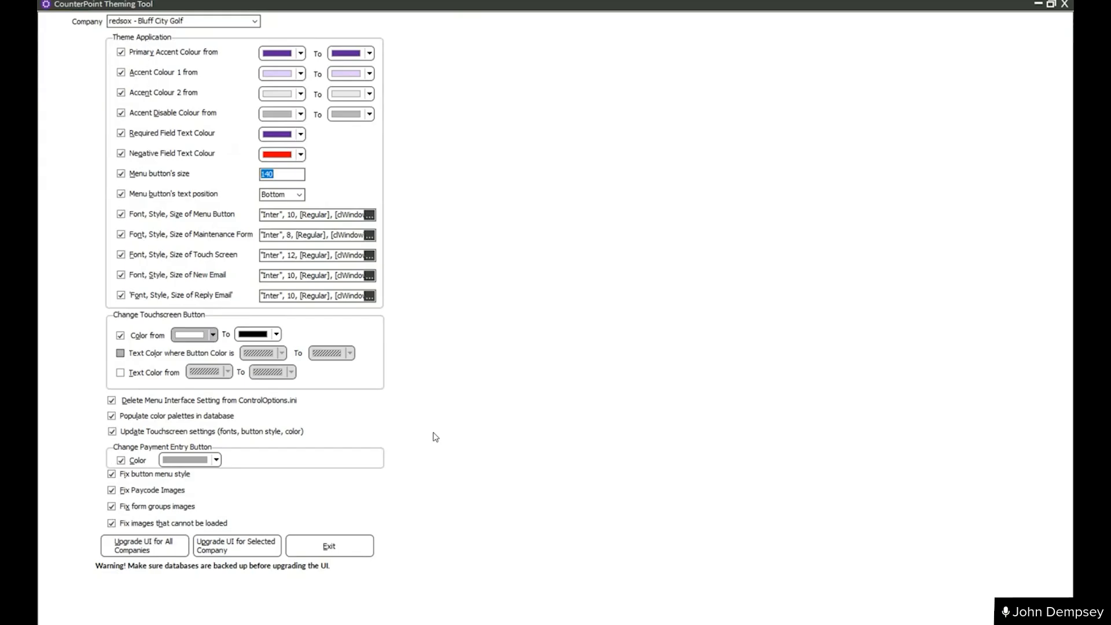
# - Exclude the touchscreen button color, payment entry button color and touchscreen settings update from the UI upgrade
pyautogui.click(120, 335)
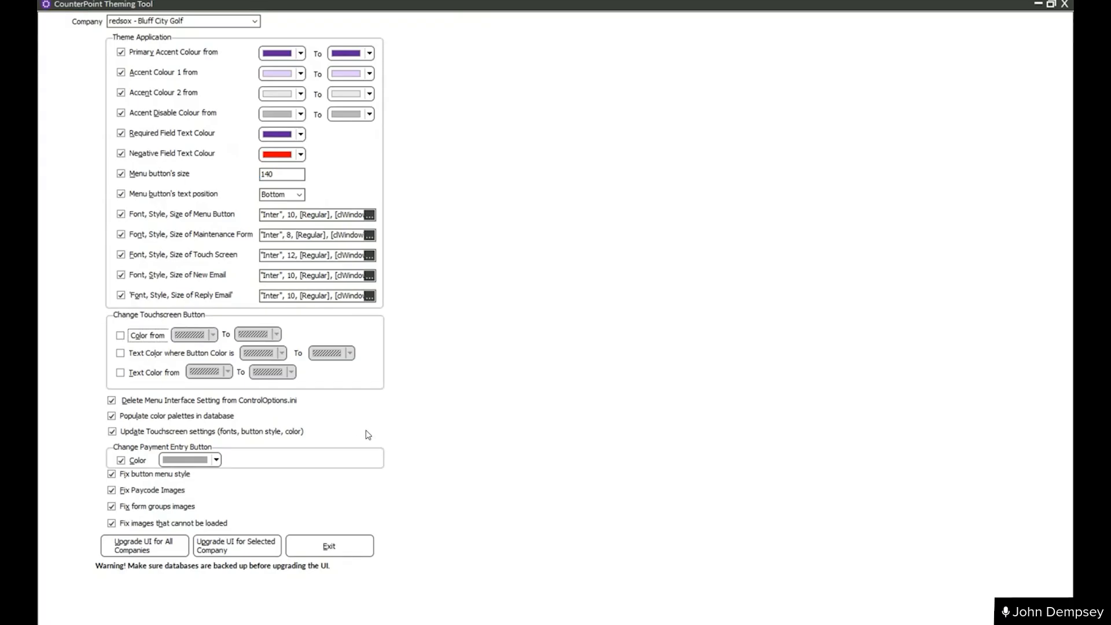
pyautogui.click(121, 460)
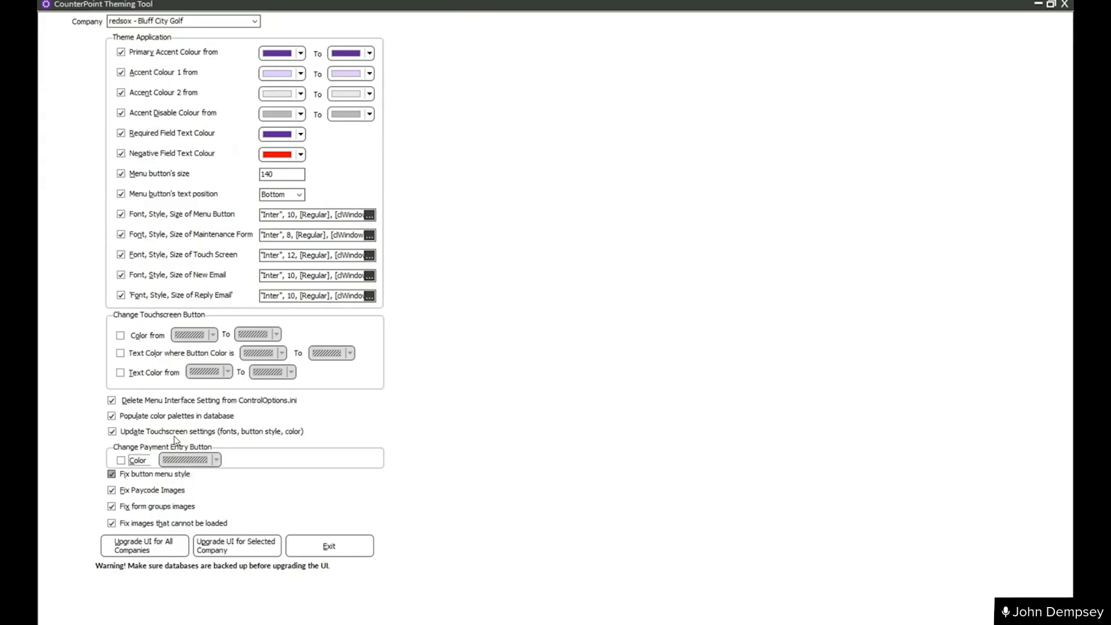
pyautogui.click(112, 431)
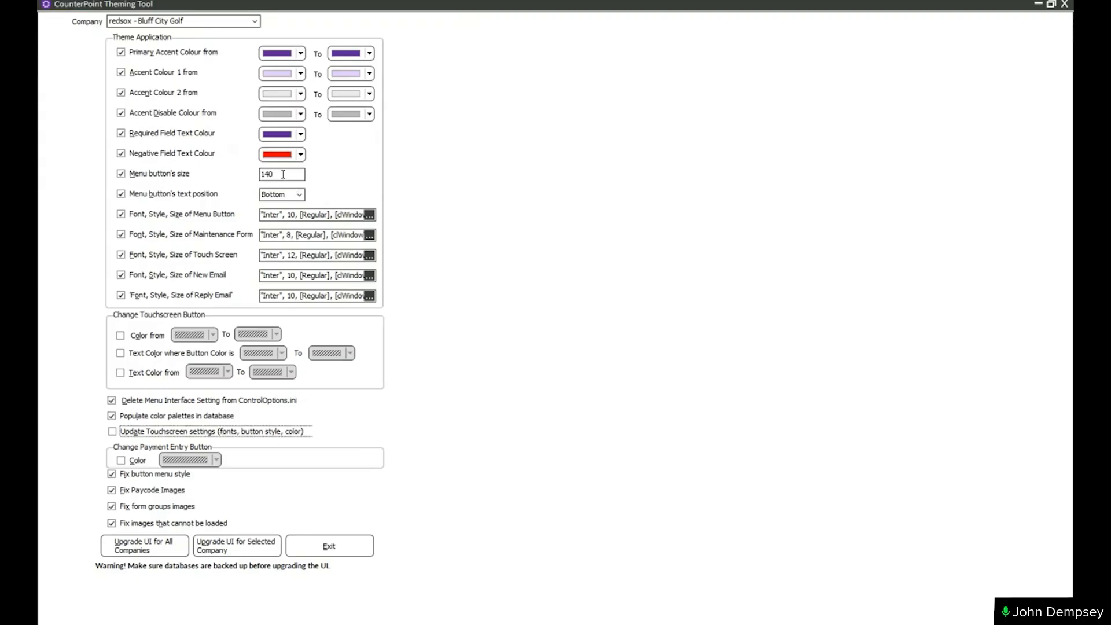
# - Set the menu button size to 200 and upgrade the UI for the selected company only
pyautogui.moveTo(283, 174); pyautogui.dragTo(199, 193)
pyautogui.write('200')
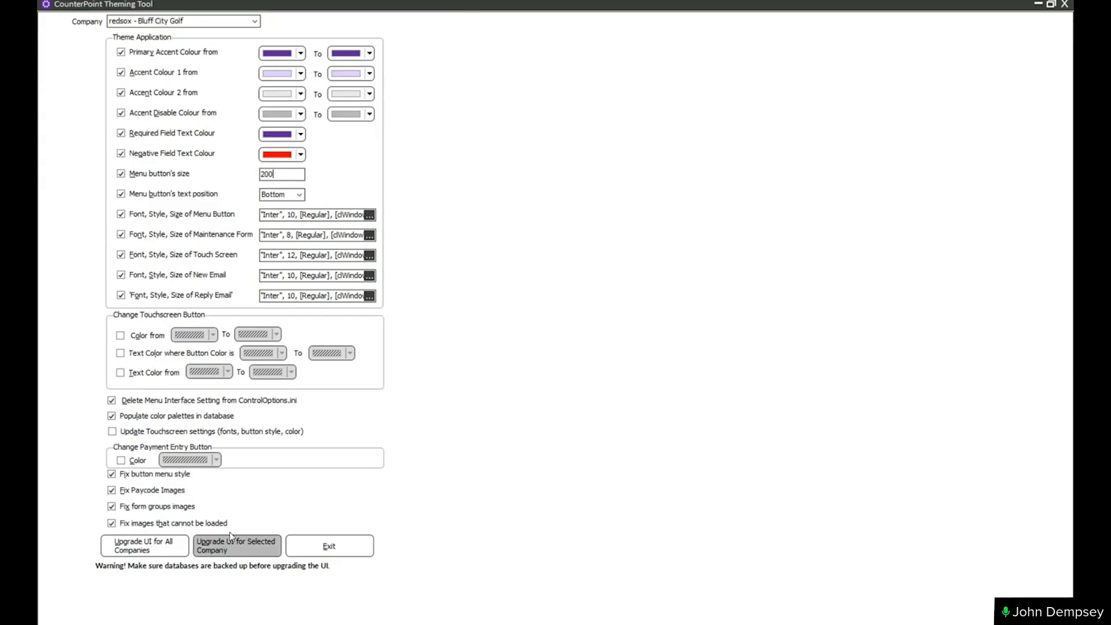
pyautogui.click(258, 22)
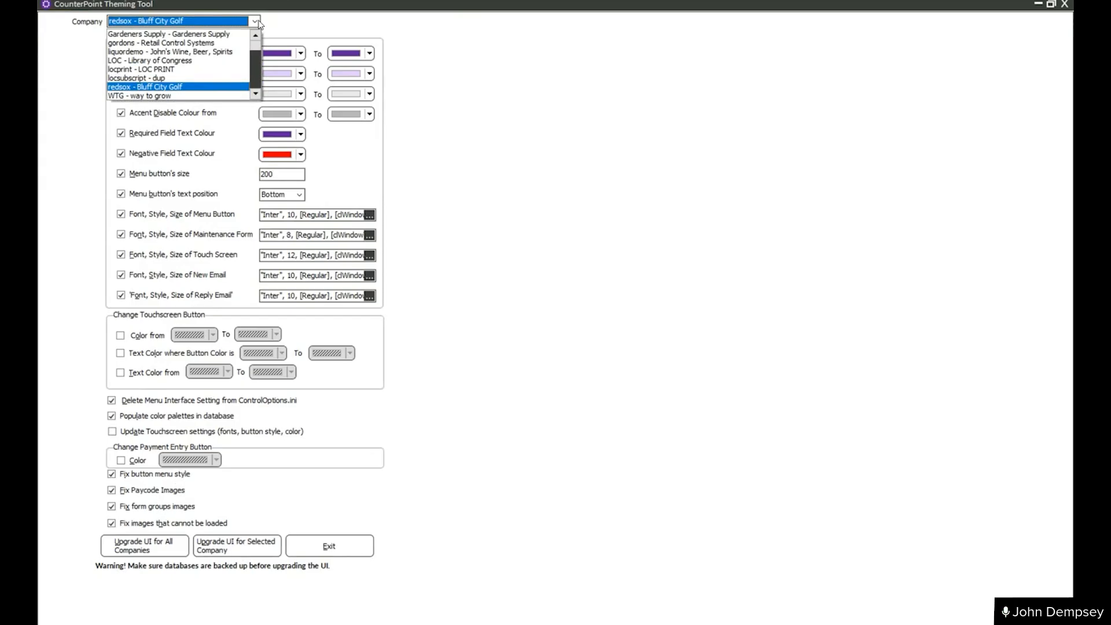
pyautogui.click(258, 23)
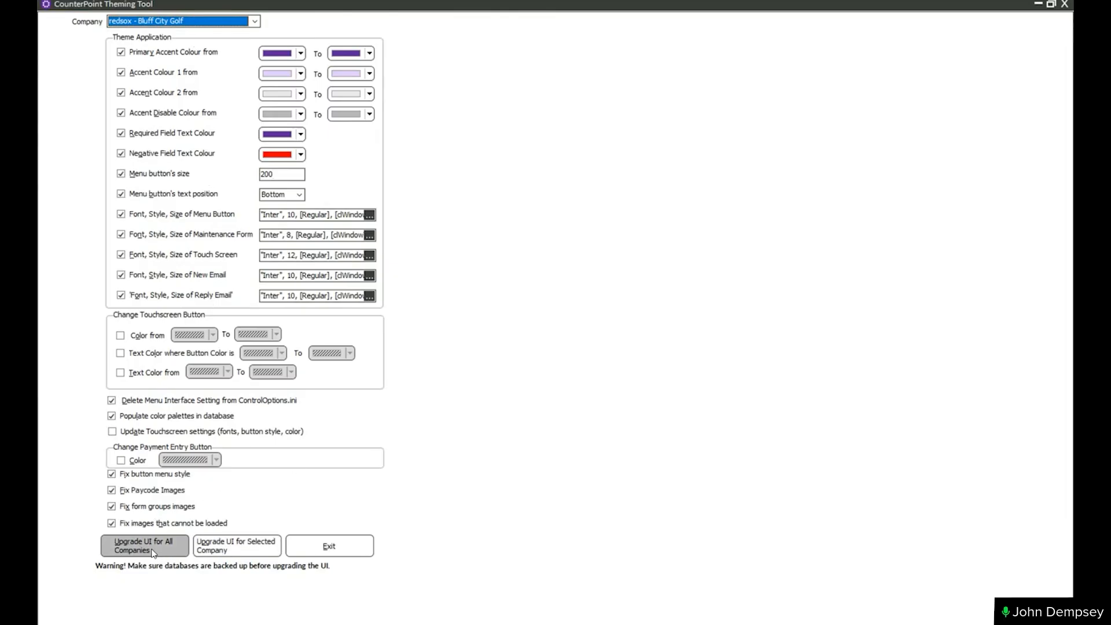
pyautogui.click(237, 544)
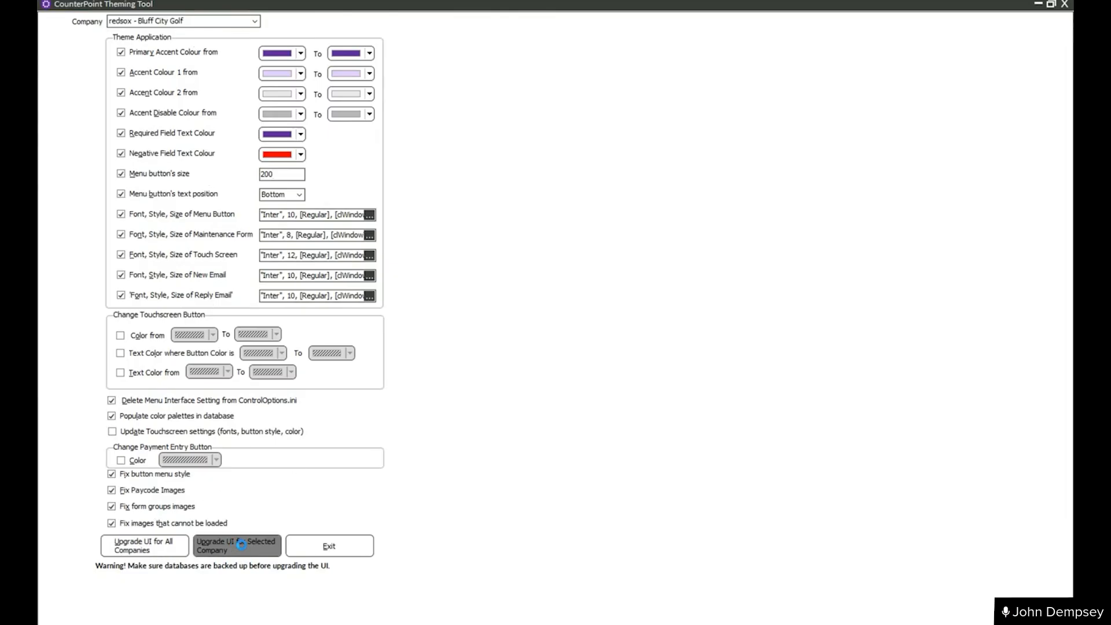
pyautogui.click(618, 313)
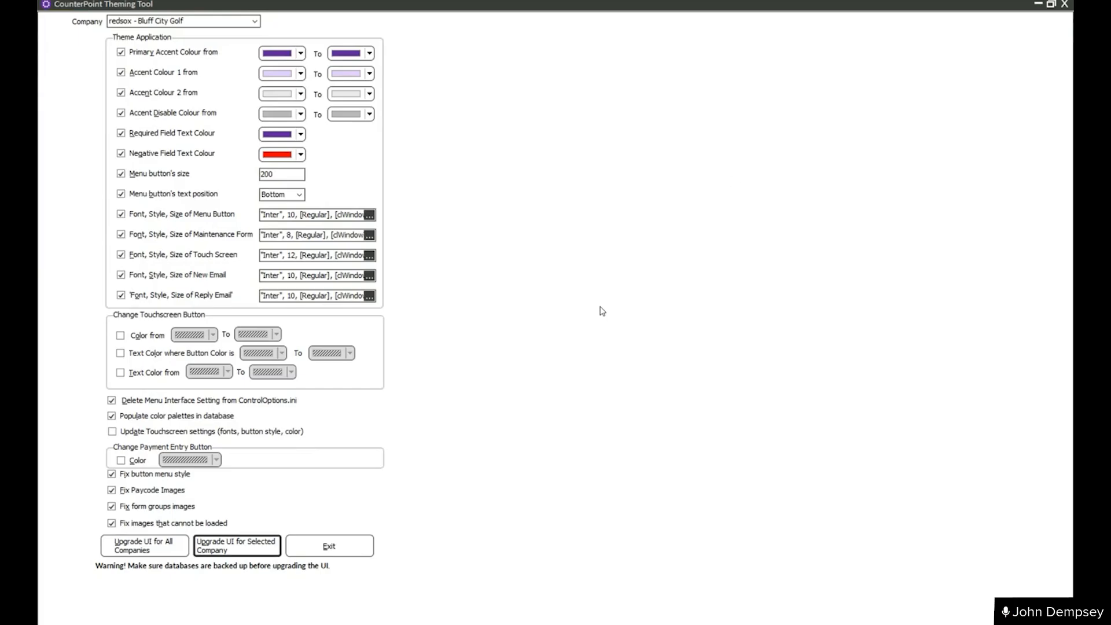
# - Minimize the theming tool, restart NCR Counterpoint, and widen and reposition its window so all four favorites fit
pyautogui.click(1039, 5)
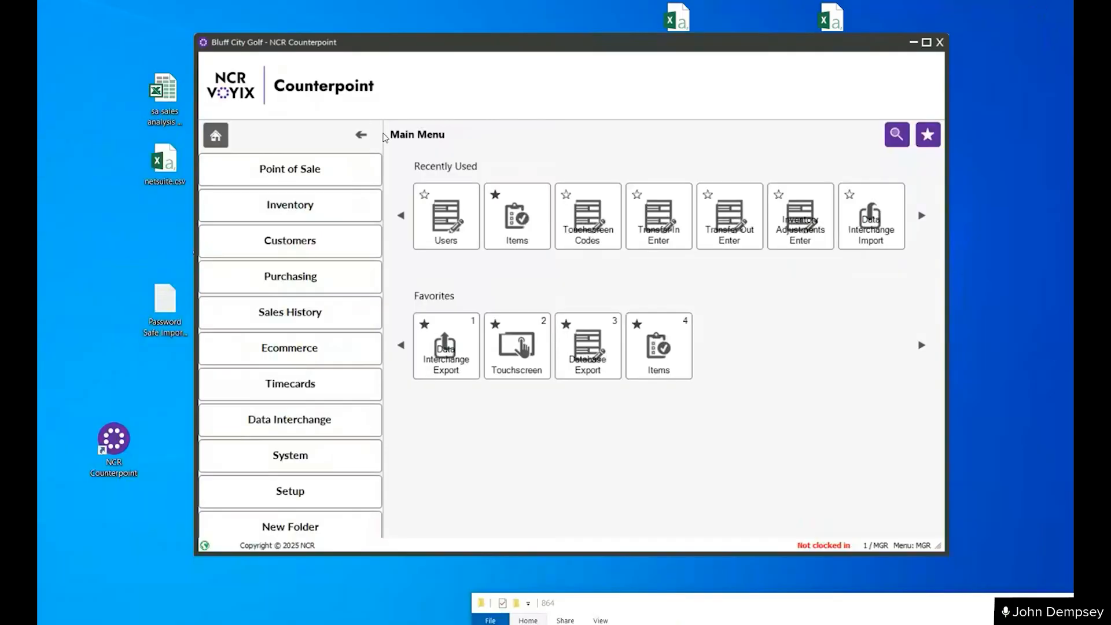
pyautogui.click(939, 43)
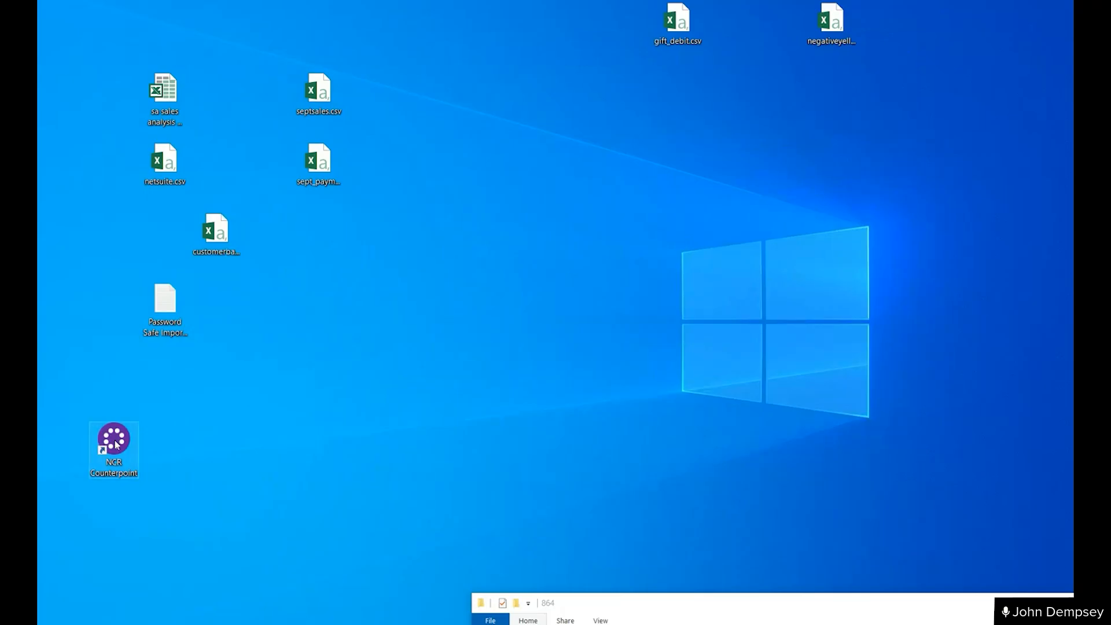
pyautogui.moveTo(115, 444); pyautogui.dragTo(485, 293)
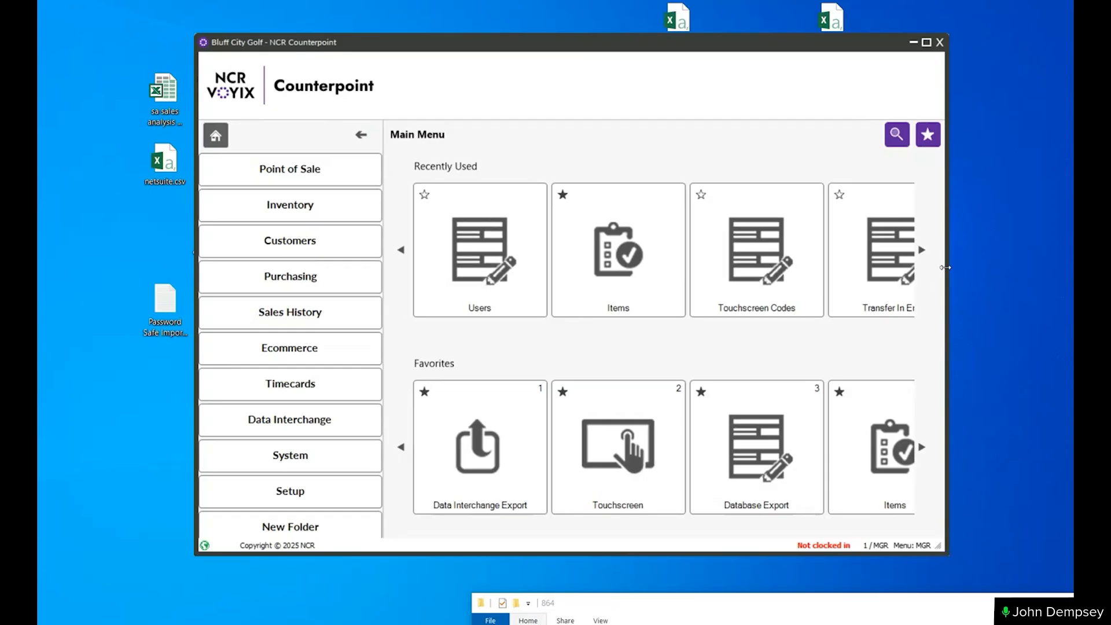
pyautogui.moveTo(945, 267); pyautogui.dragTo(1063, 268)
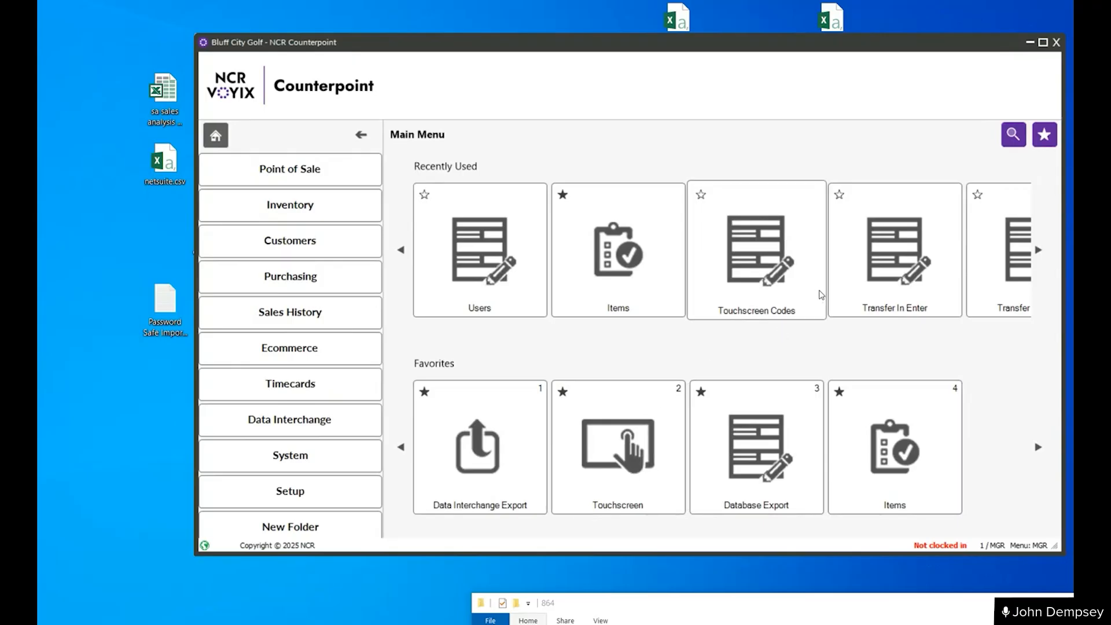
pyautogui.moveTo(676, 50); pyautogui.dragTo(620, 51)
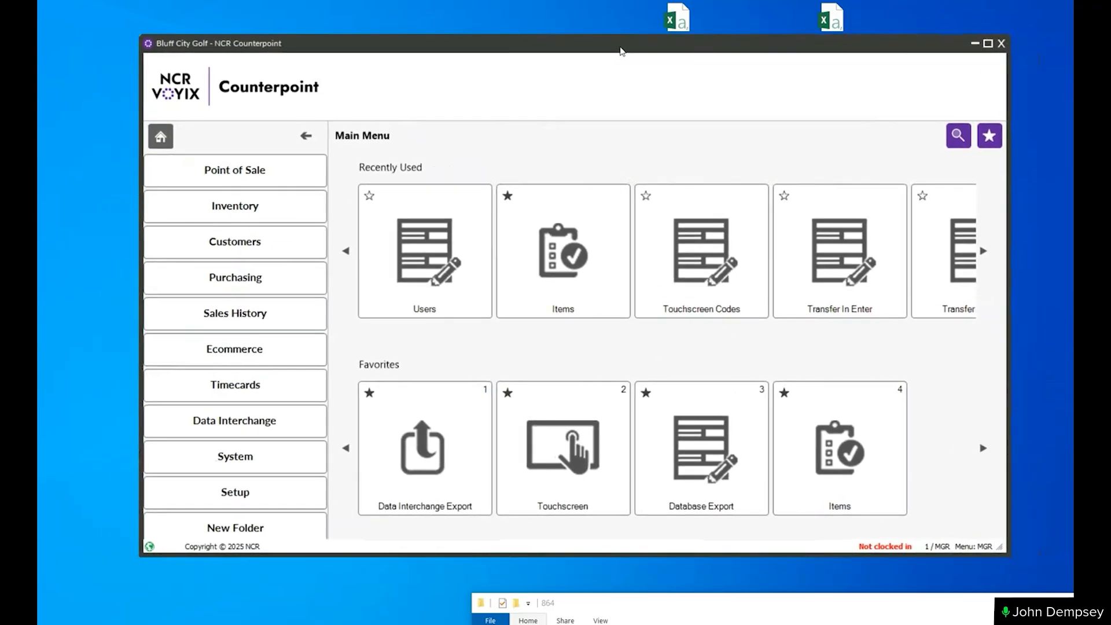
# - Open the Inventory reports menu and look through the available reports
pyautogui.click(229, 209)
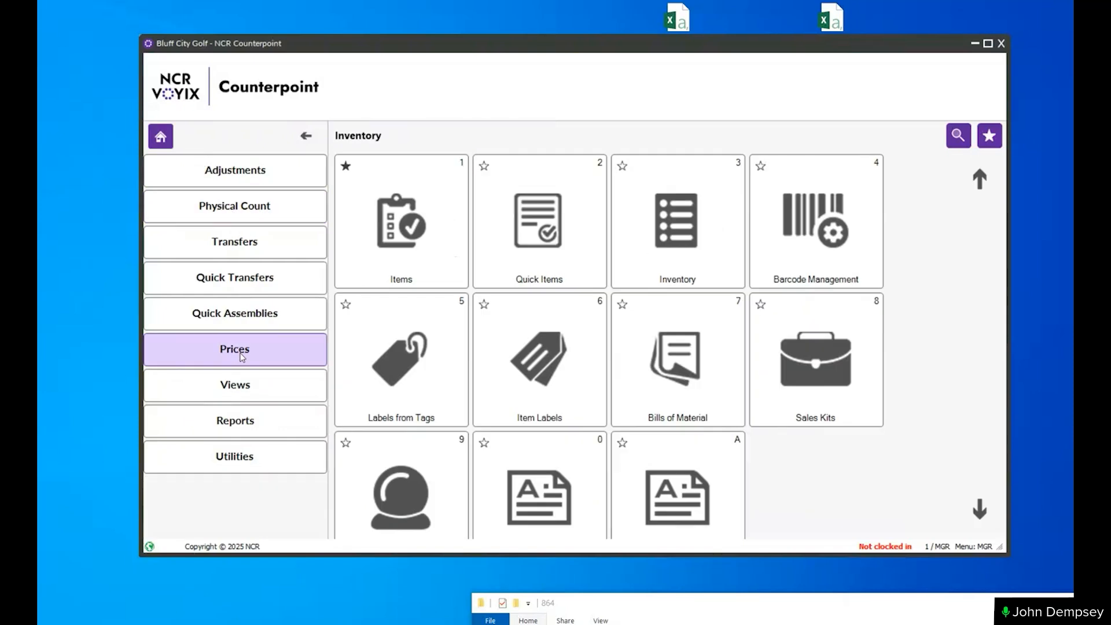
pyautogui.click(223, 423)
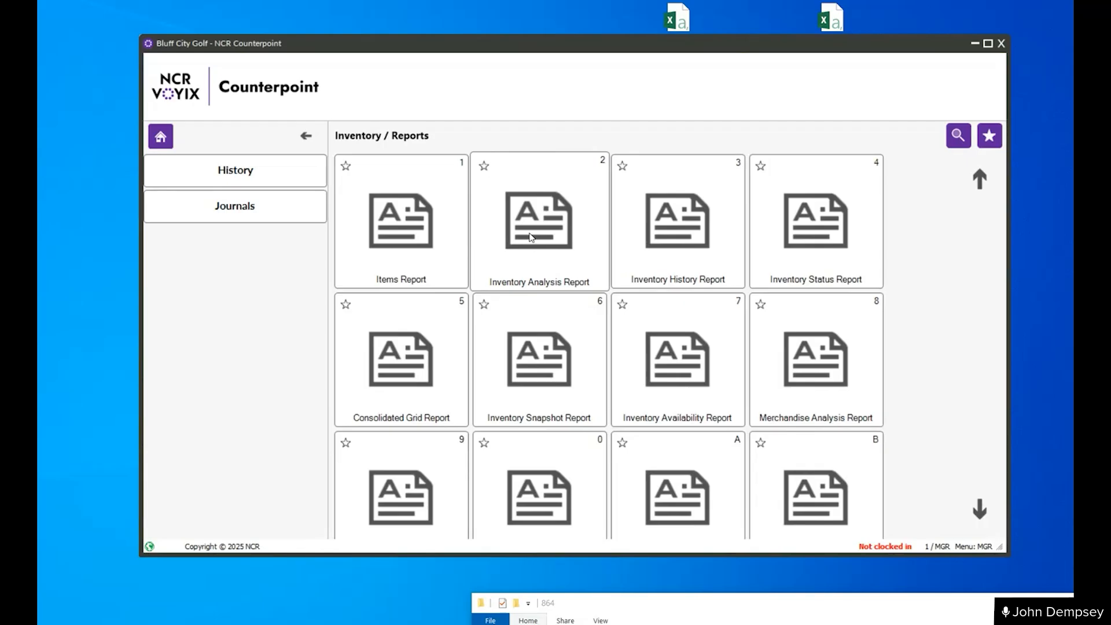
pyautogui.click(980, 511)
pyautogui.click(979, 511)
pyautogui.click(980, 510)
pyautogui.click(981, 511)
pyautogui.click(982, 512)
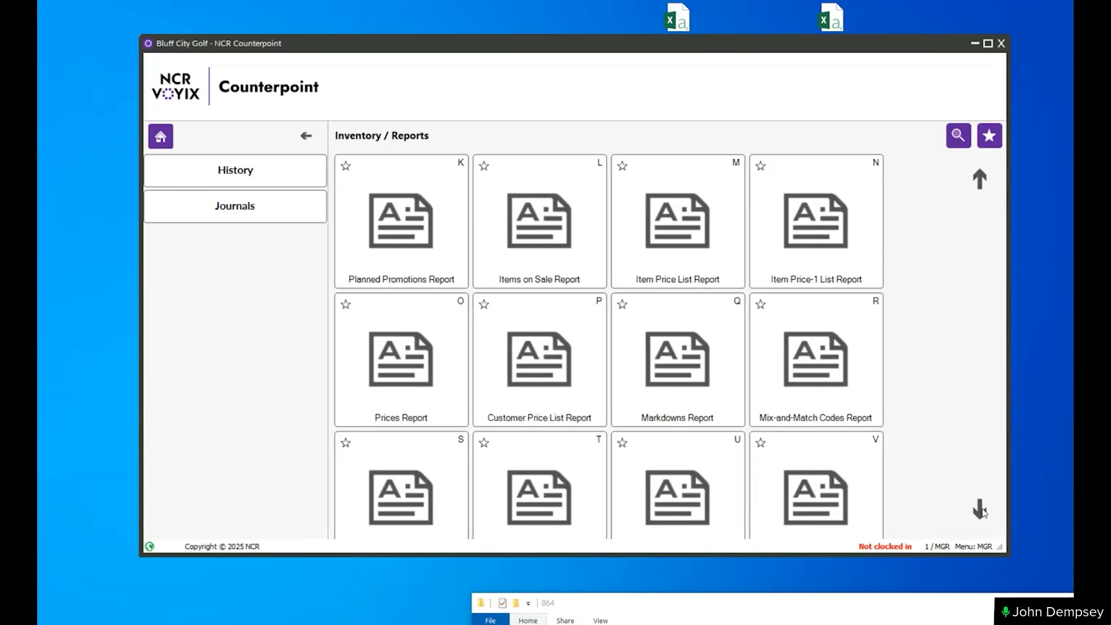
# - Look through the remaining Inventory reports down to the end of the list and back, and return to the main menu
pyautogui.click(982, 512)
pyautogui.click(982, 513)
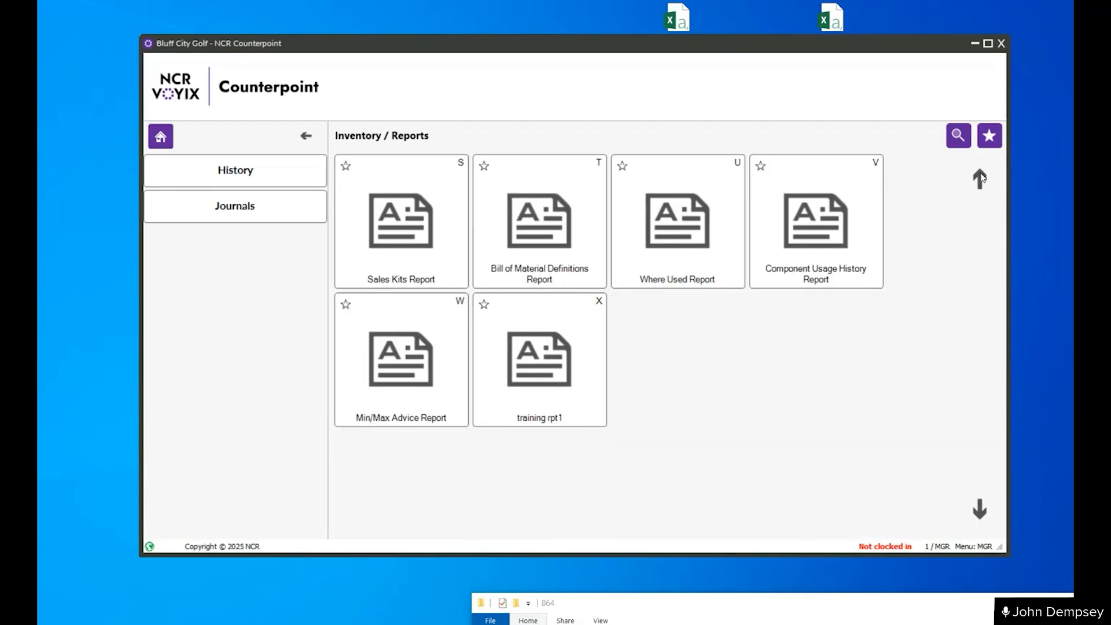
pyautogui.click(980, 179)
pyautogui.click(980, 179)
pyautogui.click(981, 178)
pyautogui.click(980, 179)
pyautogui.click(980, 179)
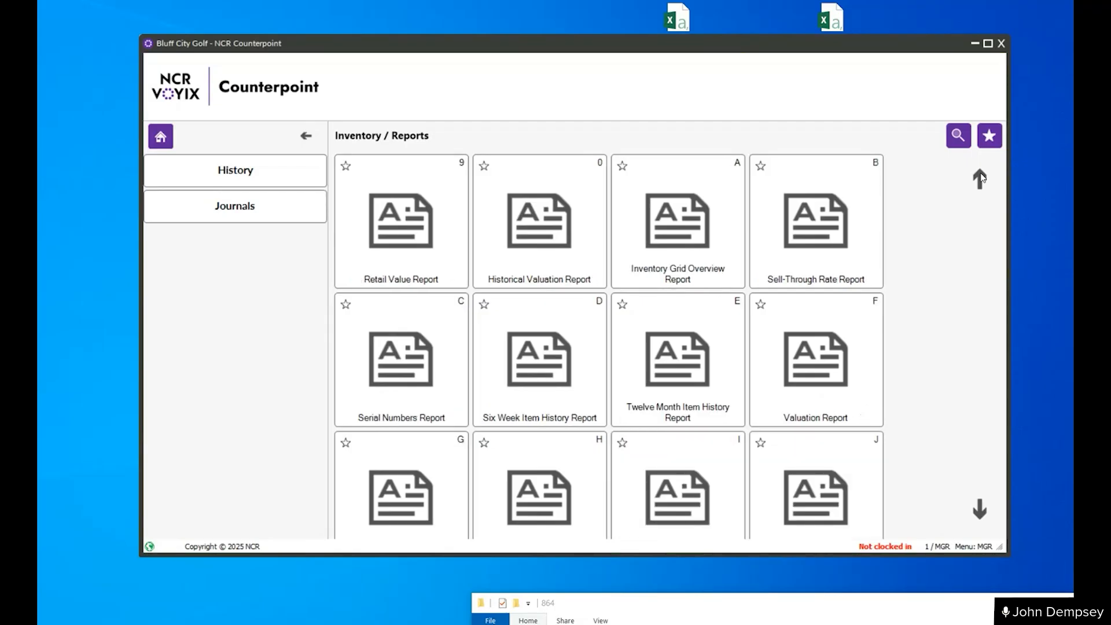
pyautogui.click(980, 178)
pyautogui.click(980, 179)
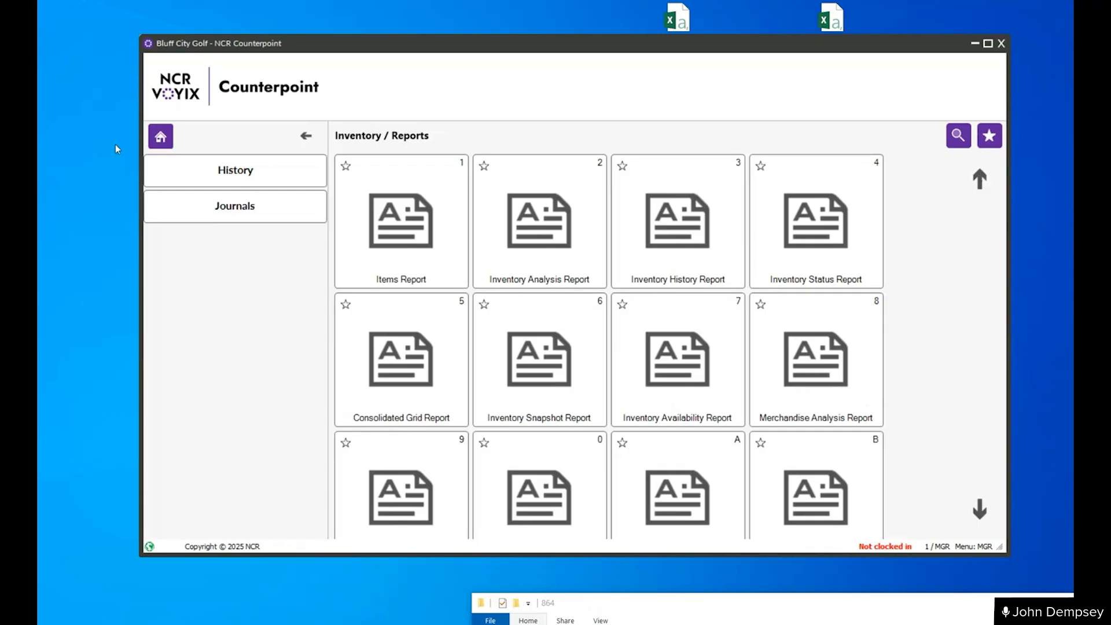
pyautogui.click(153, 143)
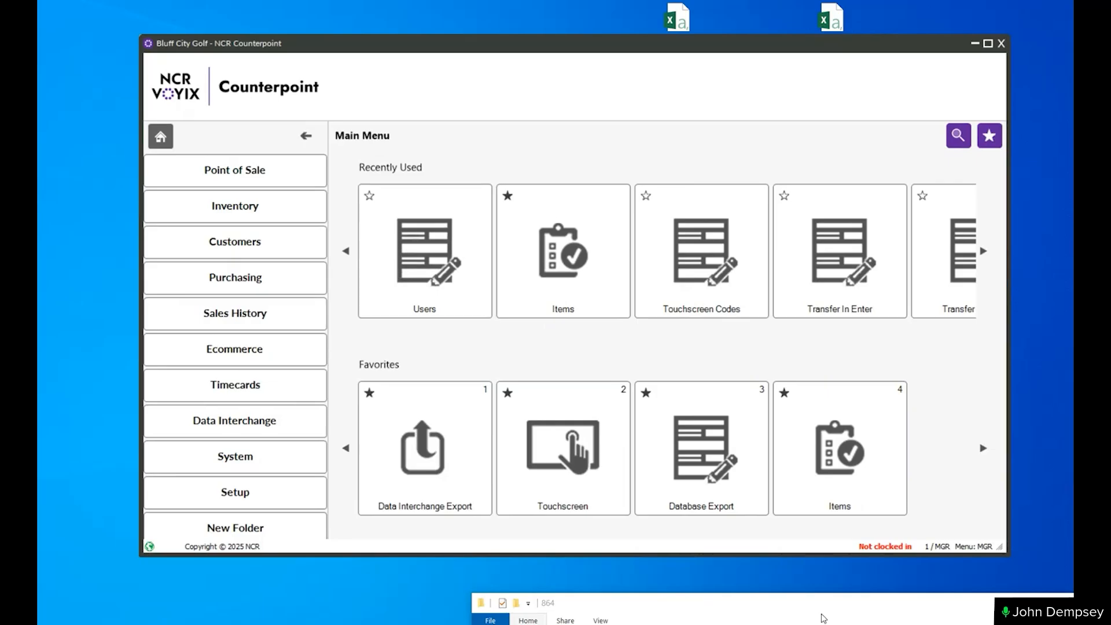
# - Bring the 864 folder window into view over the main menu and select Images.zip in it
pyautogui.moveTo(821, 605); pyautogui.dragTo(555, 138)
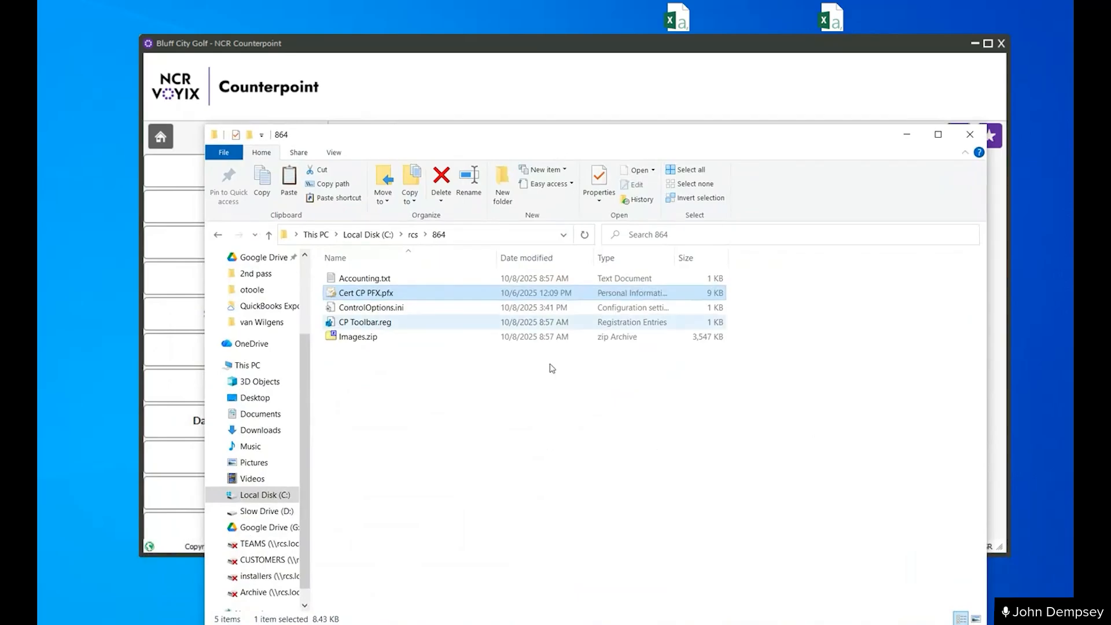
pyautogui.click(353, 342)
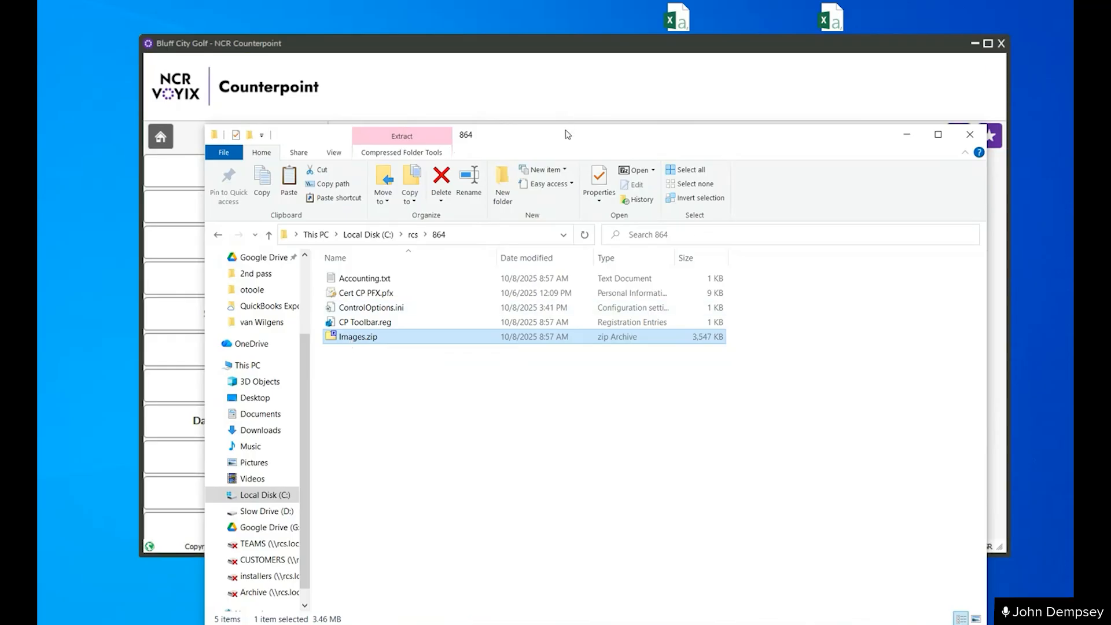
pyautogui.moveTo(569, 134); pyautogui.dragTo(582, 379)
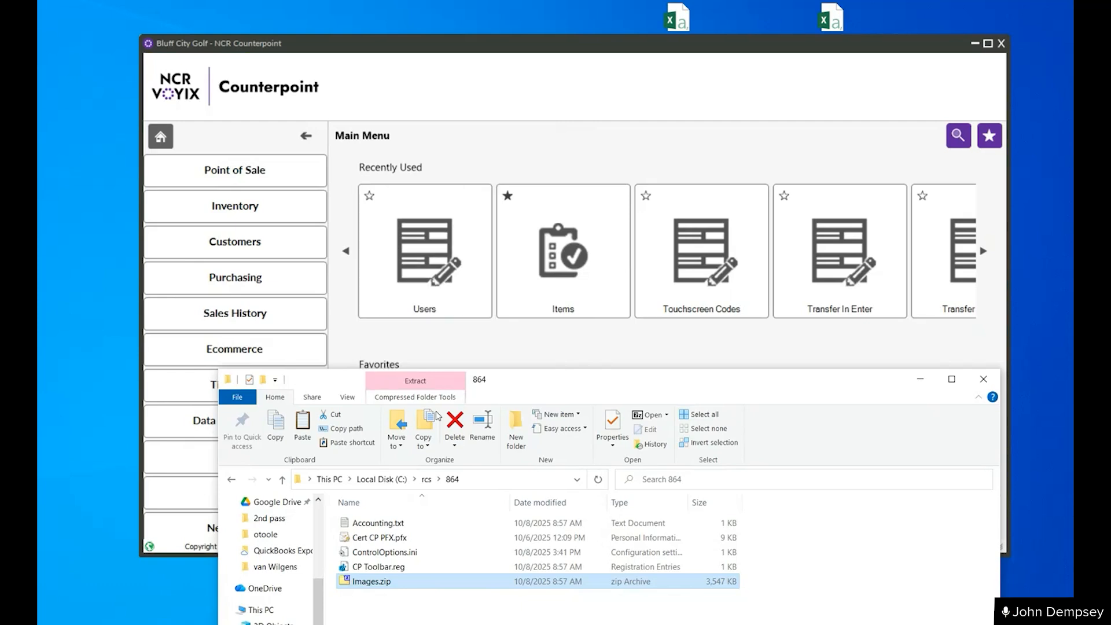
pyautogui.moveTo(547, 384); pyautogui.dragTo(532, 180)
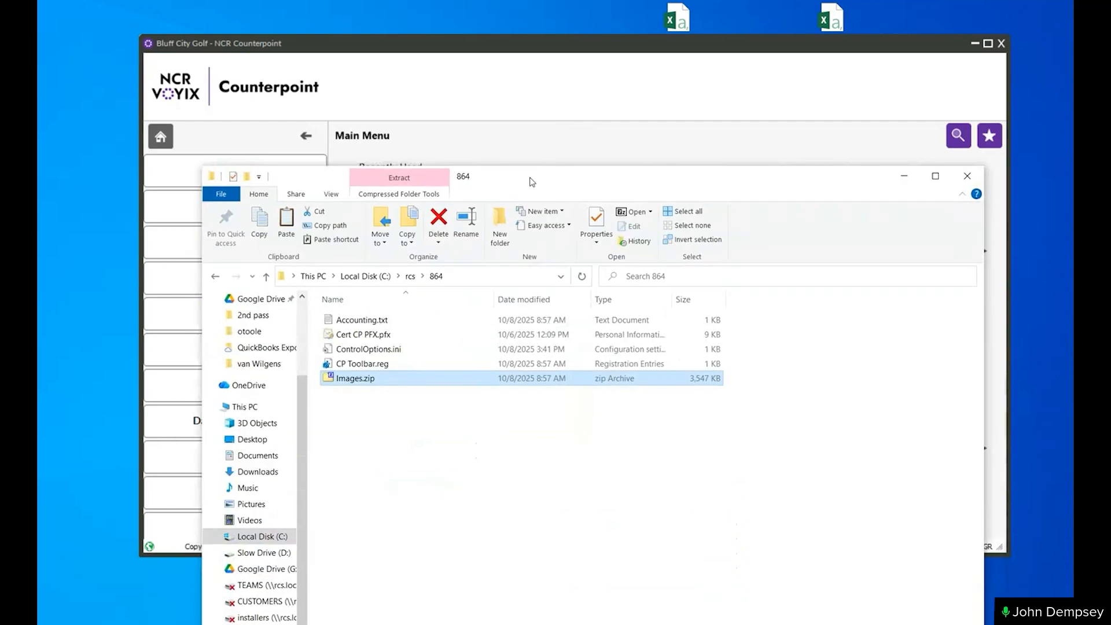
# - Browse the local C: drive to the Program Files (x86)\Radiant Systems\CounterPoint\CPSQL.2 folder
pyautogui.click(266, 535)
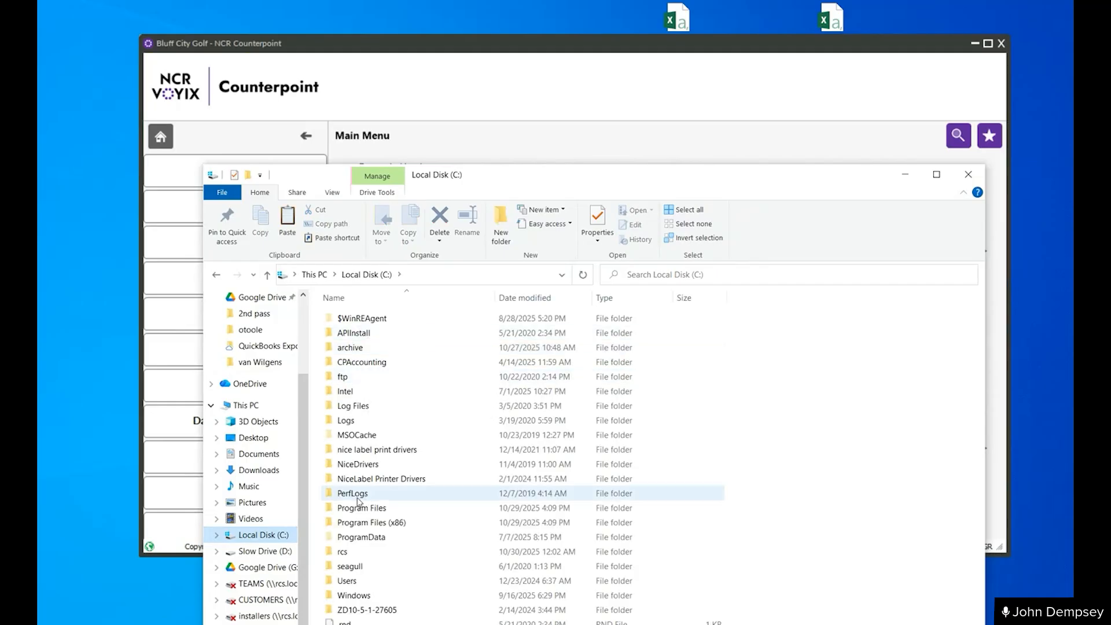
pyautogui.click(379, 522)
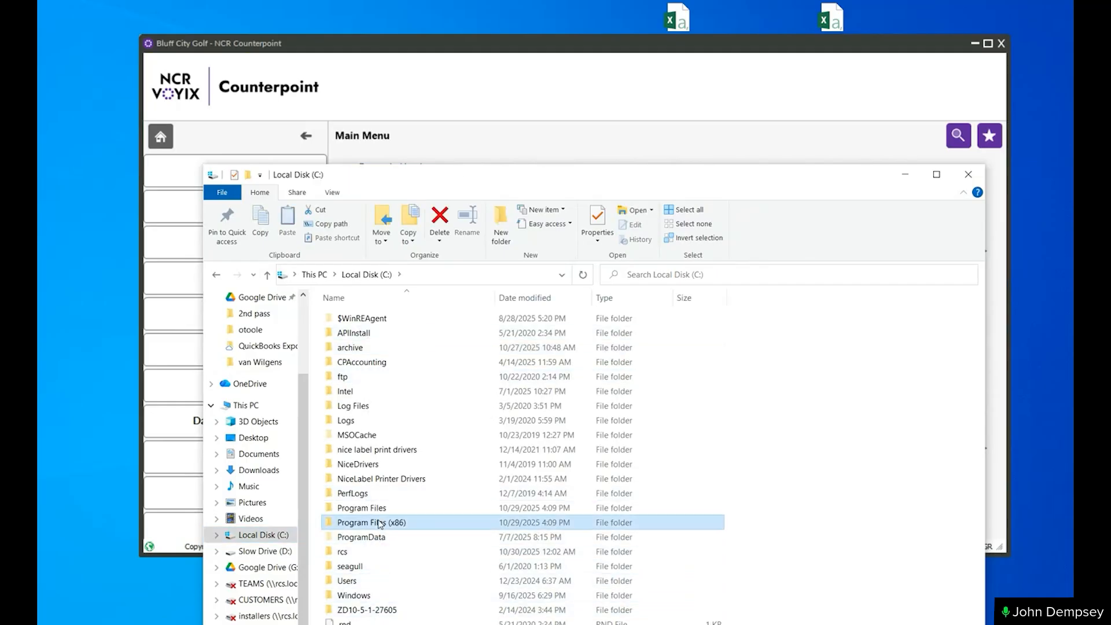
pyautogui.doubleClick(379, 523)
pyautogui.click(365, 334)
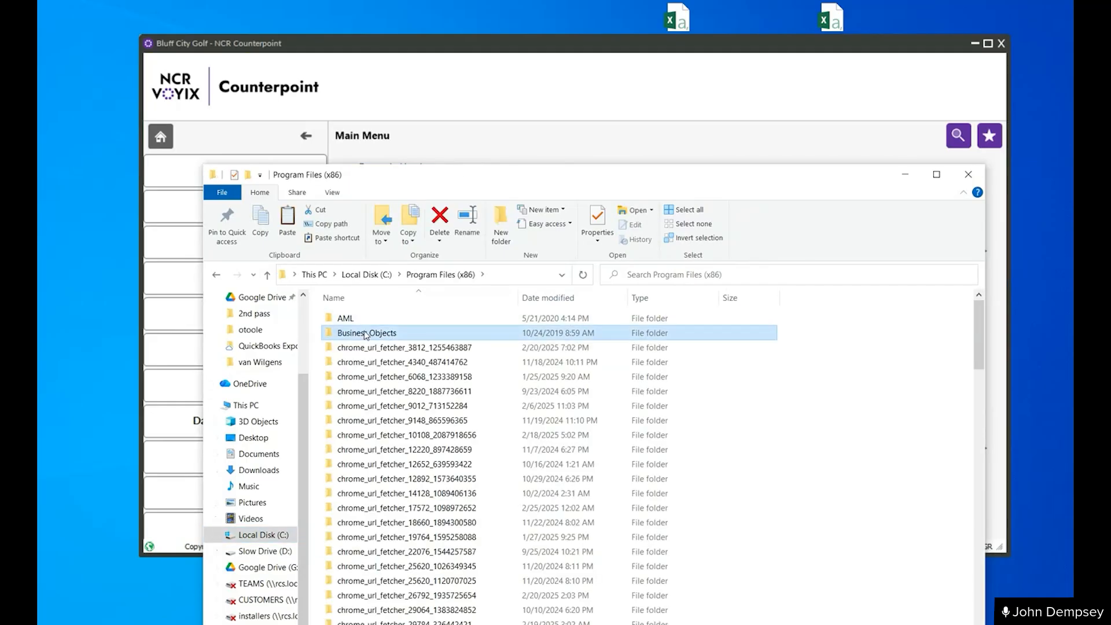
pyautogui.press('r')
pyautogui.press('Return')
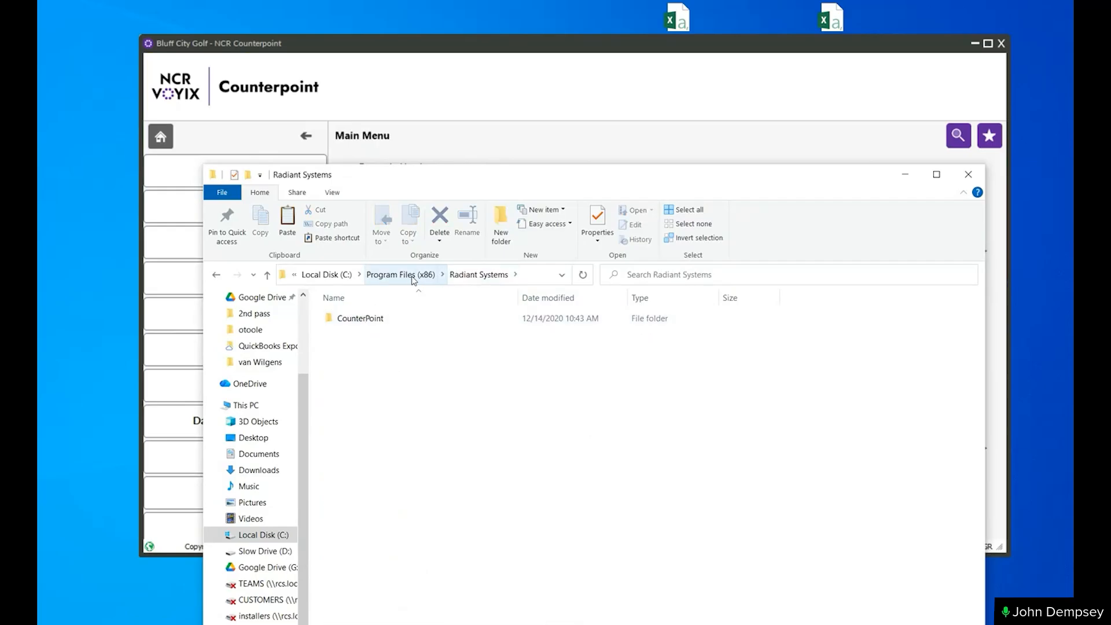
pyautogui.doubleClick(371, 319)
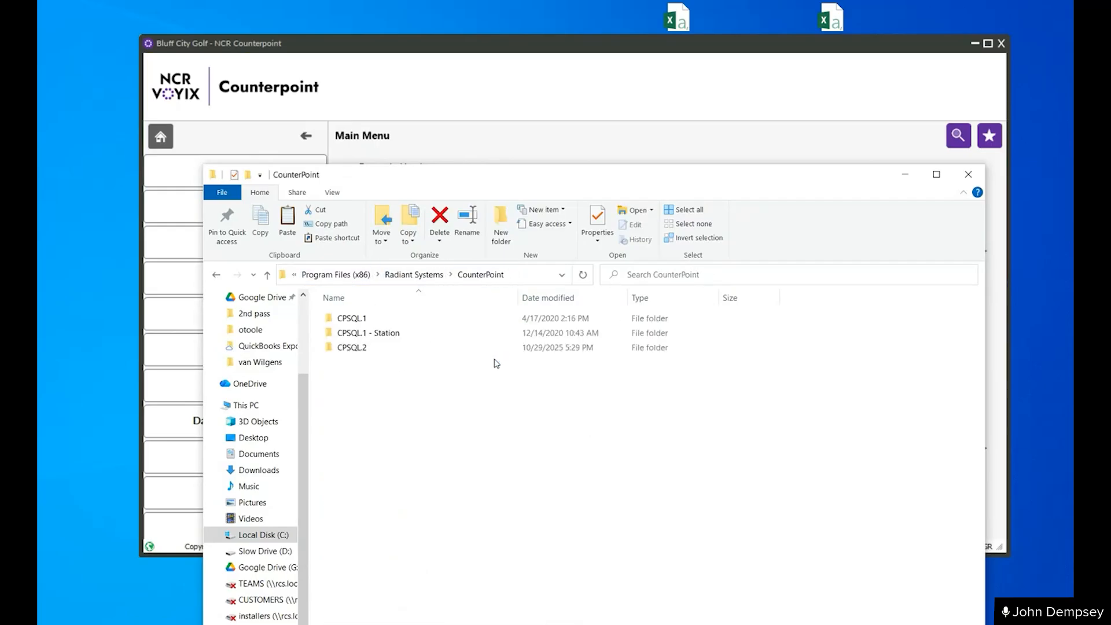
pyautogui.doubleClick(363, 347)
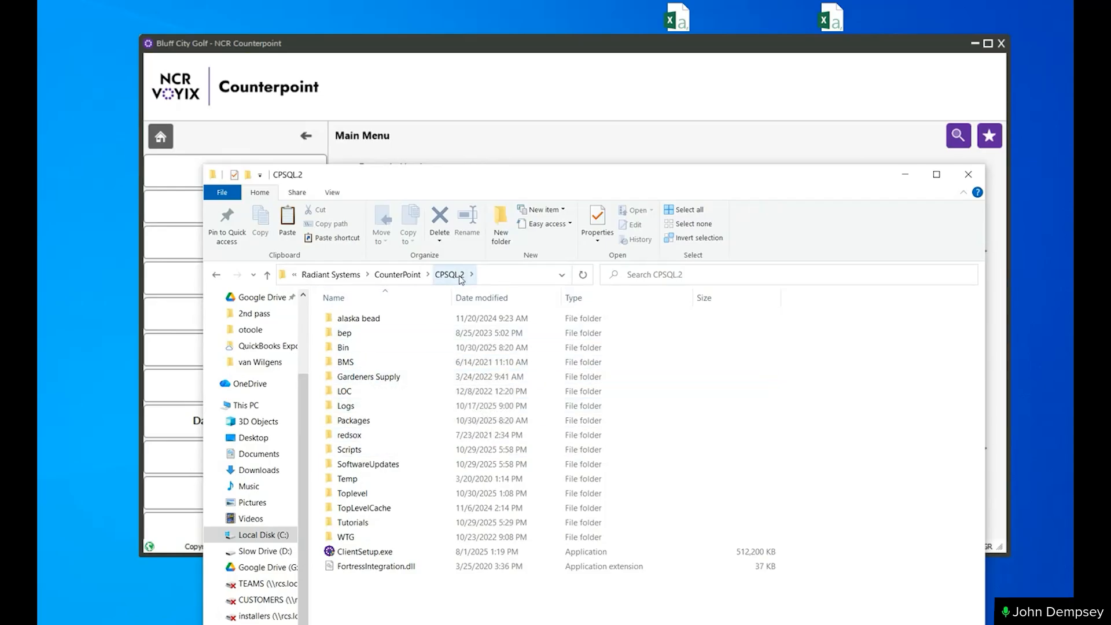
# - Open the Toplevel\System\Images folder inside CPSQL.2 to view the system menu images
pyautogui.doubleClick(363, 495)
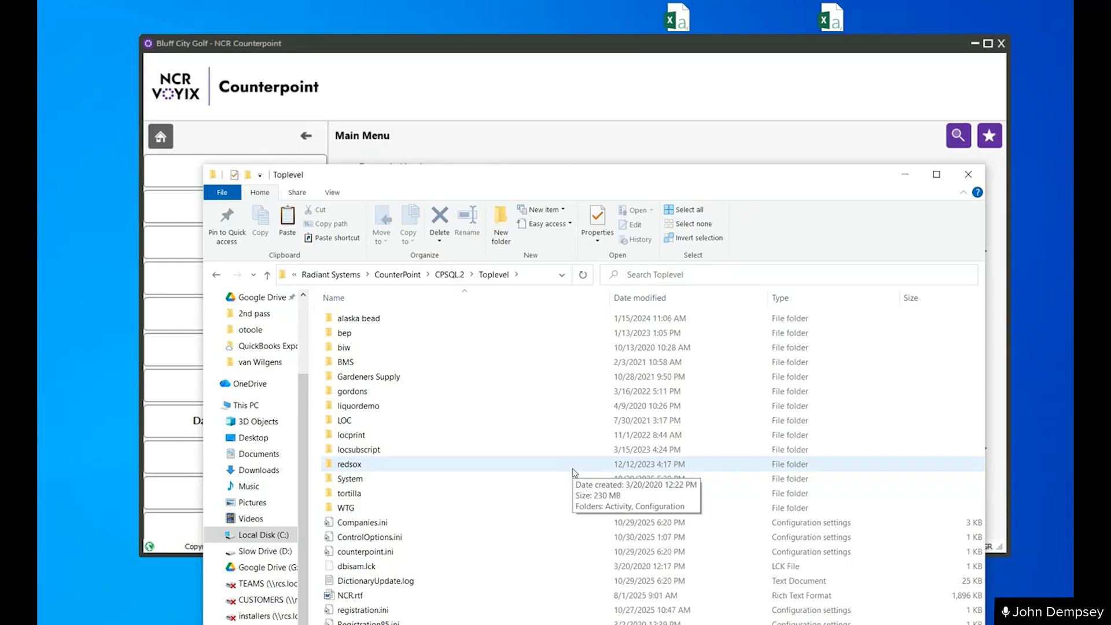
pyautogui.click(352, 480)
pyautogui.doubleClick(352, 480)
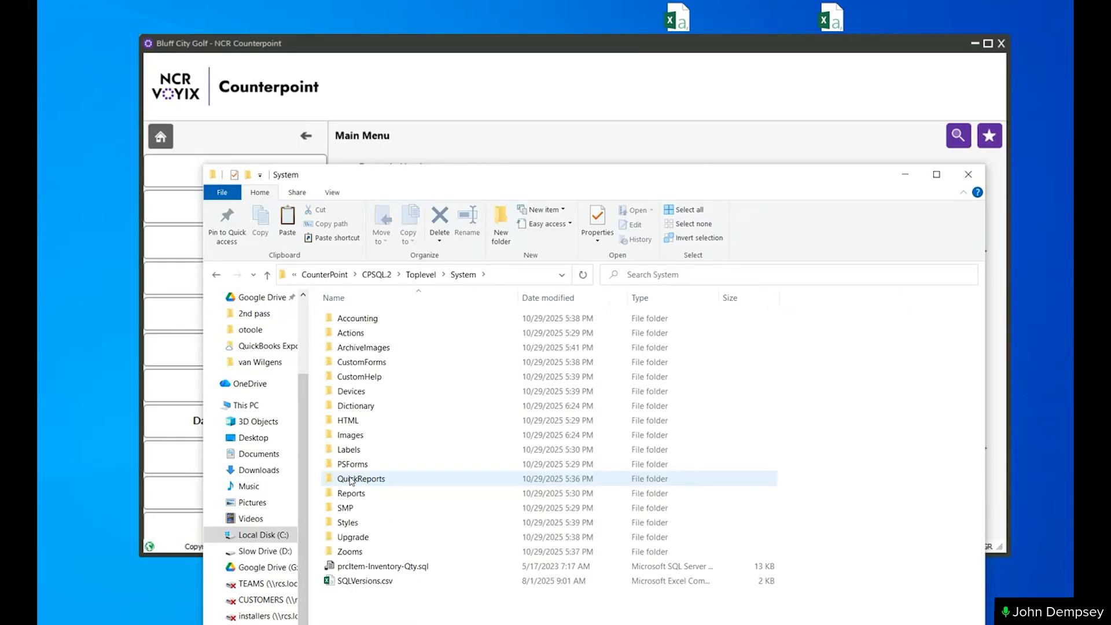
pyautogui.doubleClick(350, 434)
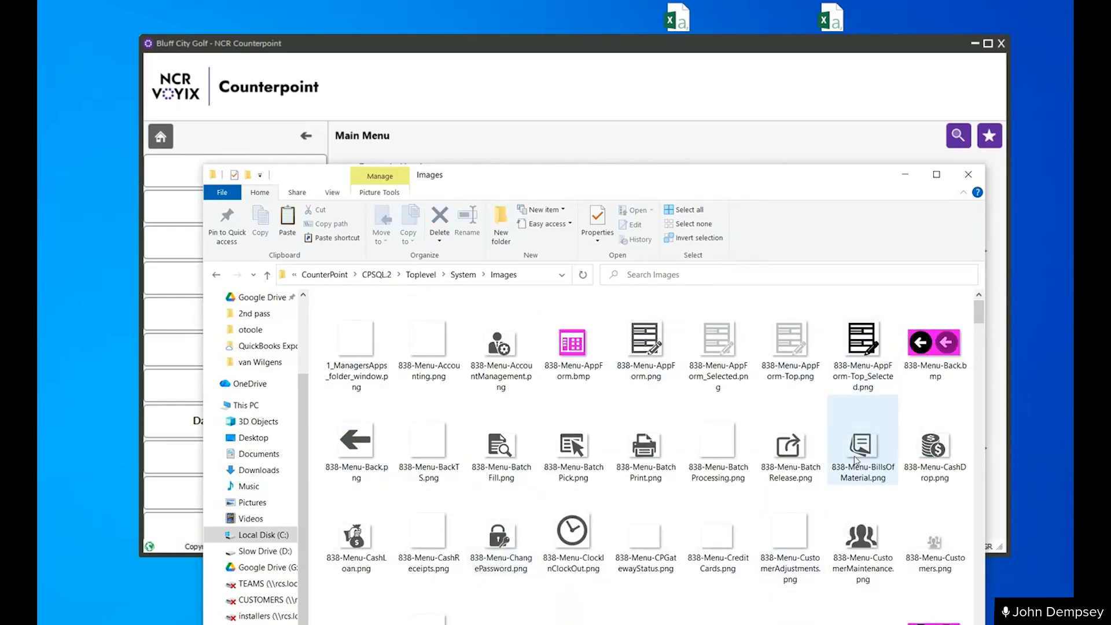
# - Go back up to Toplevel and open the redsox\Configuration\Images folder to view the company-specific images
pyautogui.click(465, 275)
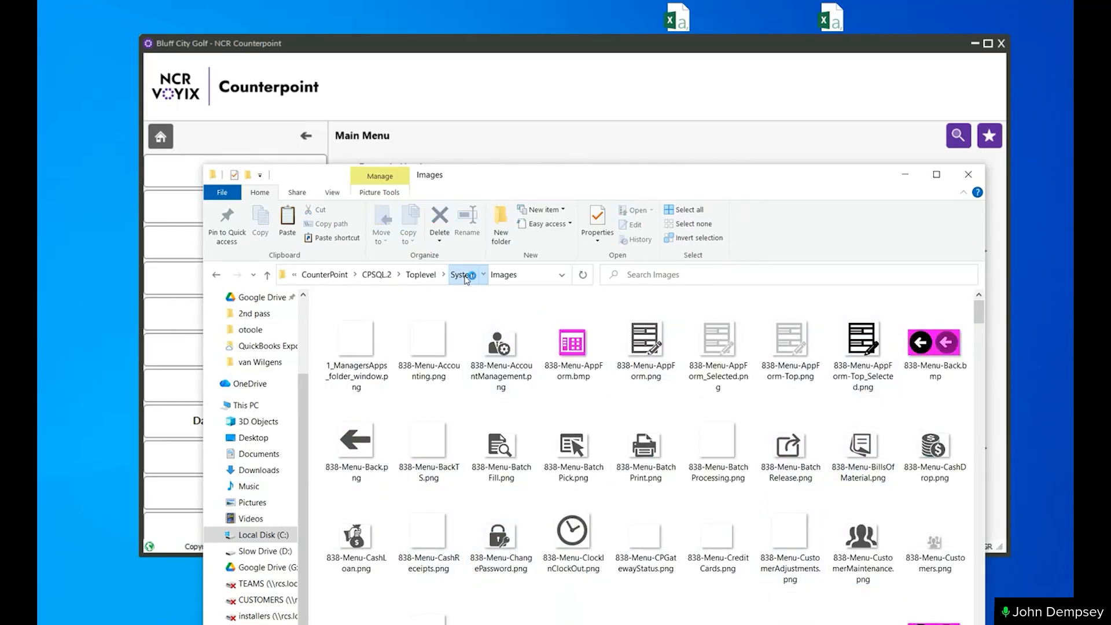
pyautogui.click(422, 275)
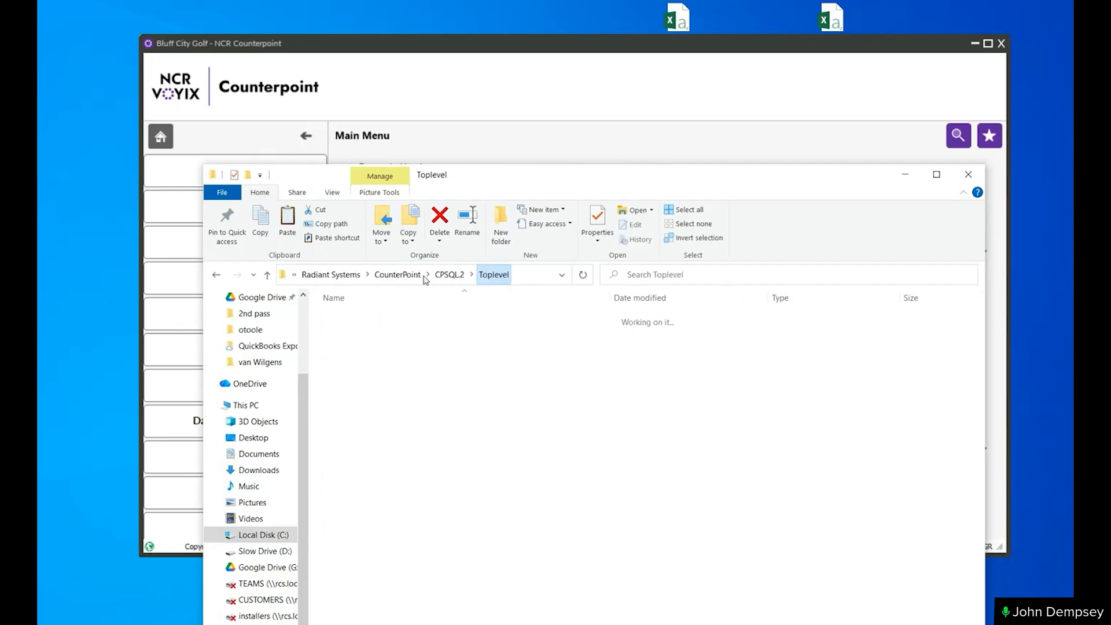
pyautogui.doubleClick(353, 464)
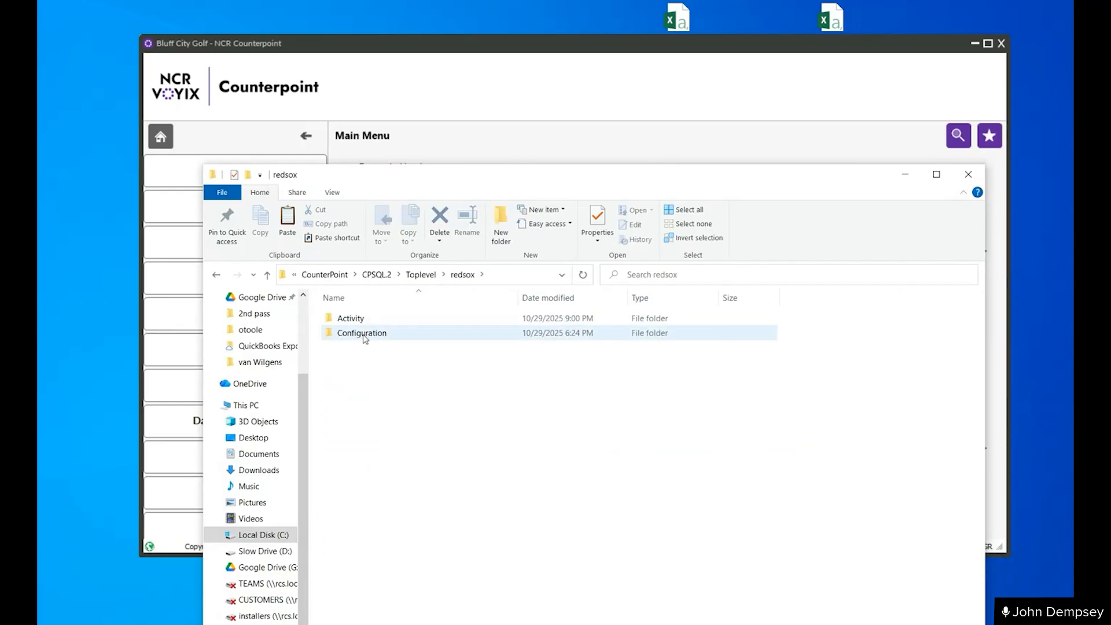
pyautogui.click(363, 334)
pyautogui.doubleClick(363, 335)
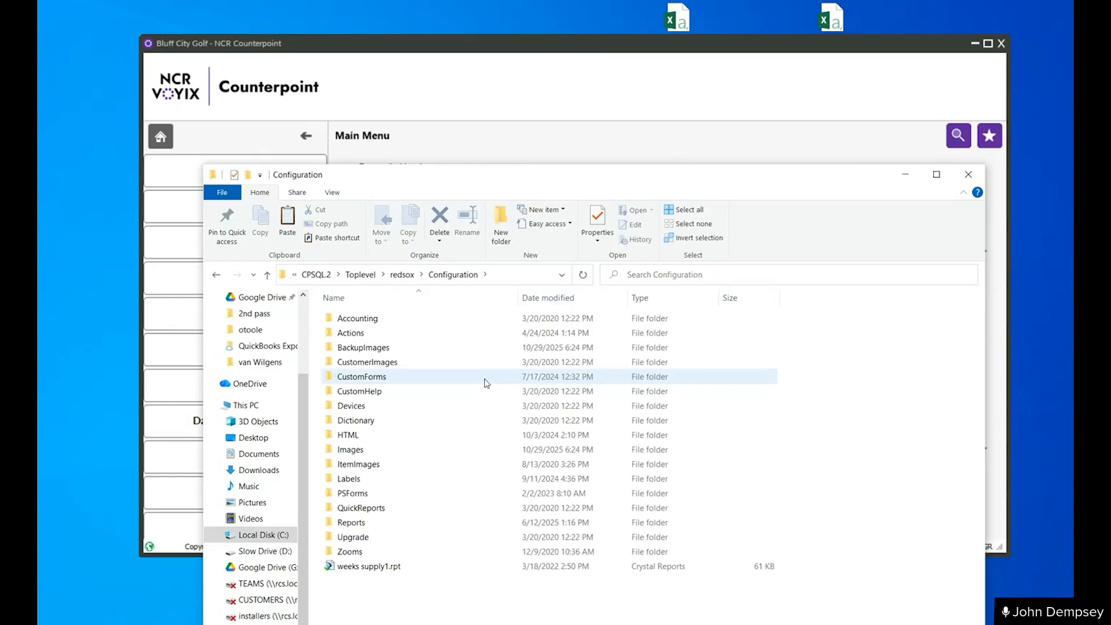
pyautogui.click(504, 449)
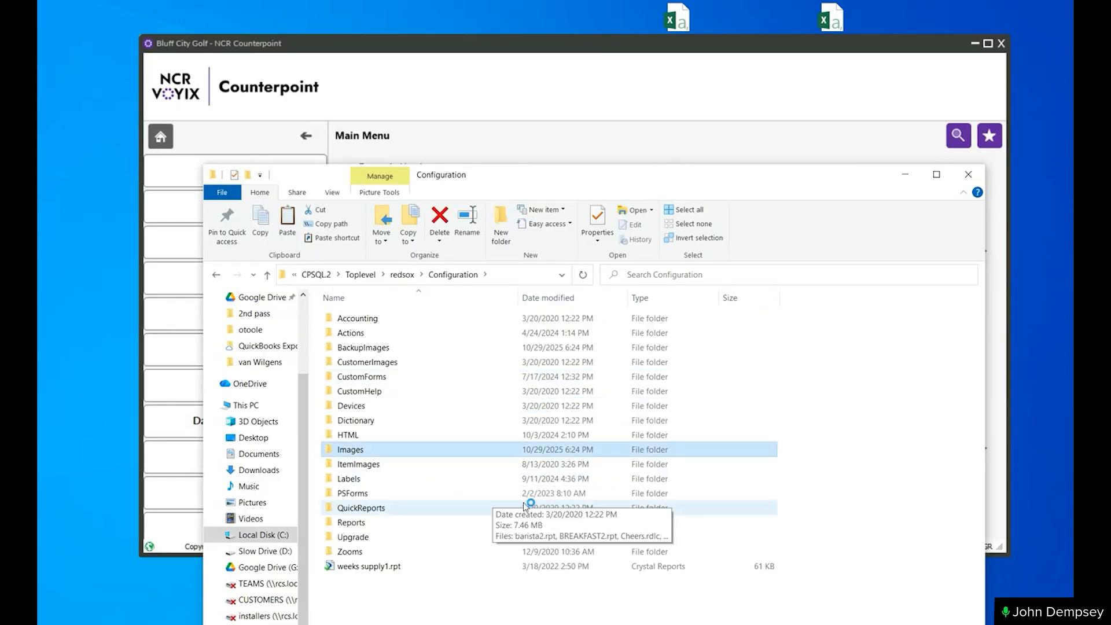
pyautogui.press('Return')
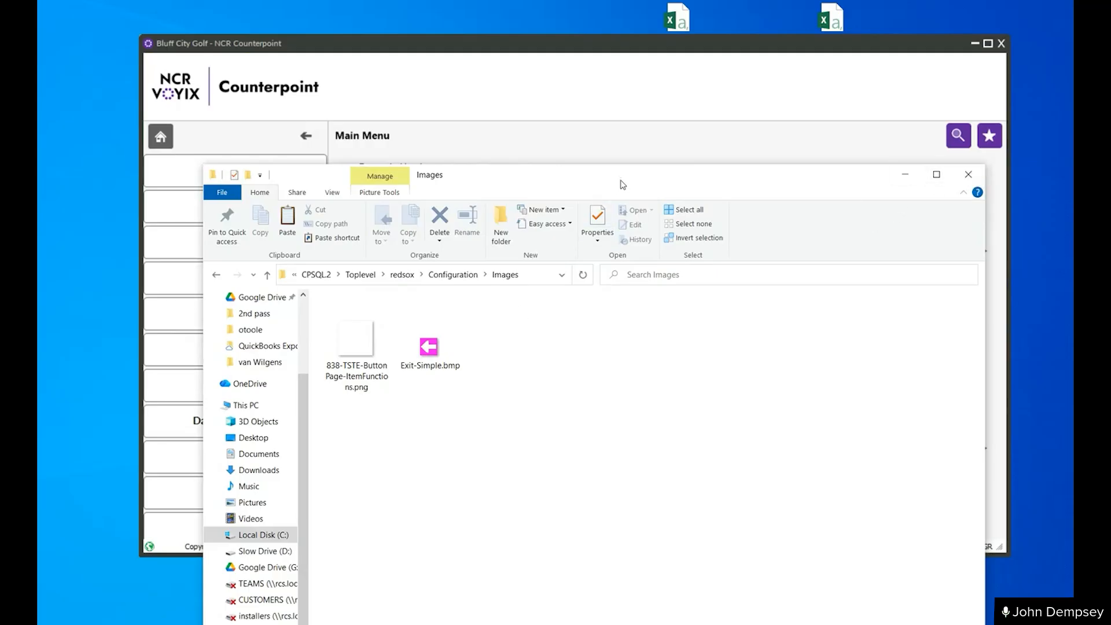
# - Move the Images folder window down to uncover the main menu and minimize it
pyautogui.moveTo(621, 179); pyautogui.dragTo(648, 400)
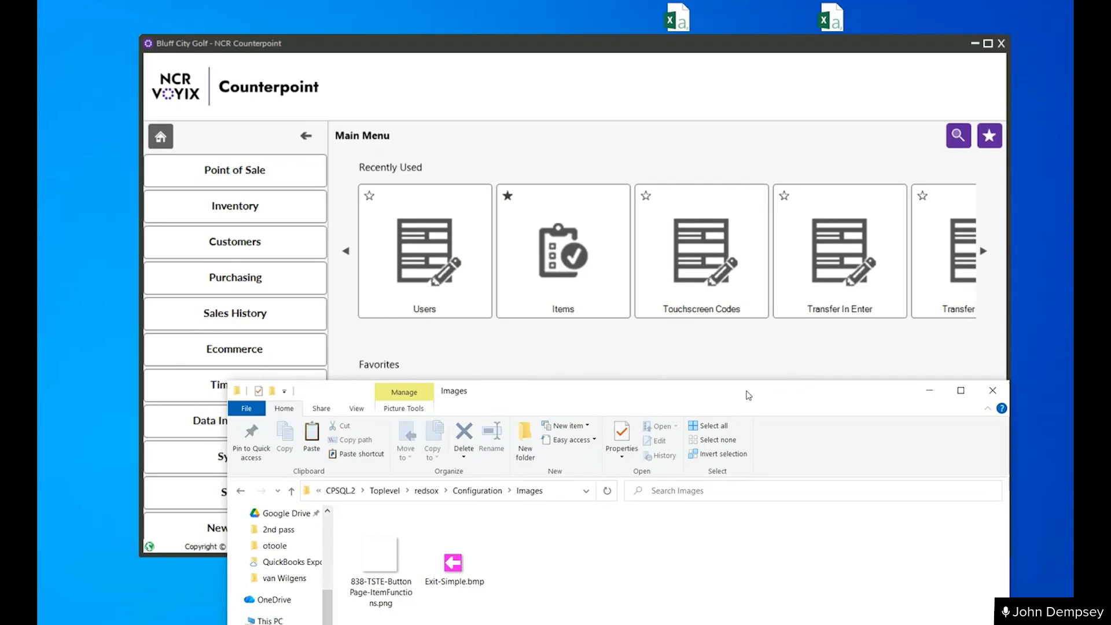
pyautogui.moveTo(748, 395); pyautogui.dragTo(743, 364)
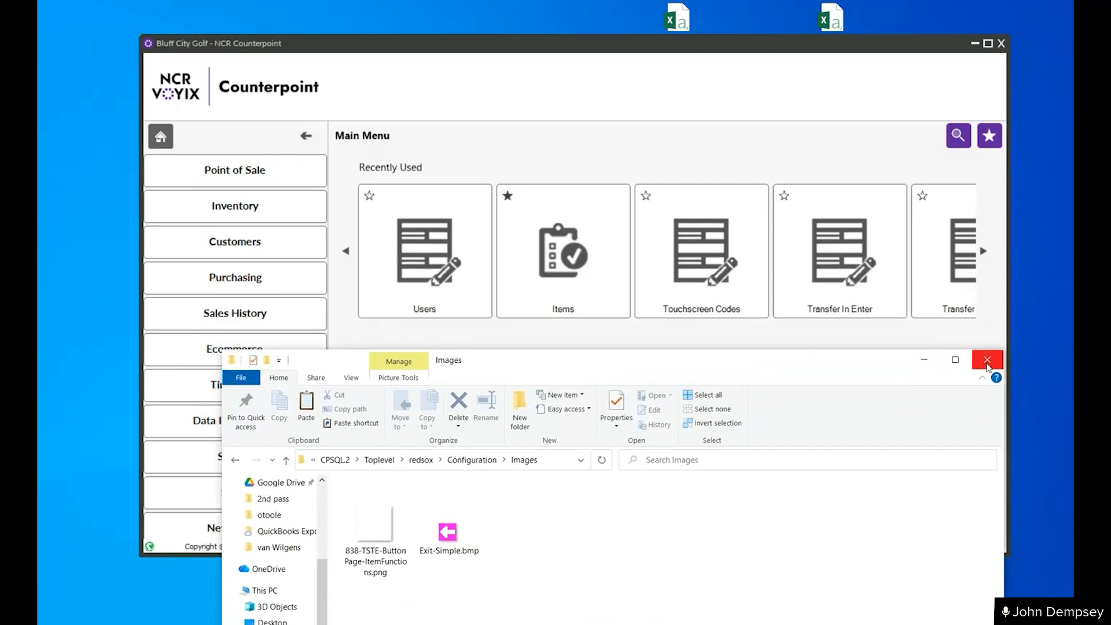
pyautogui.click(924, 359)
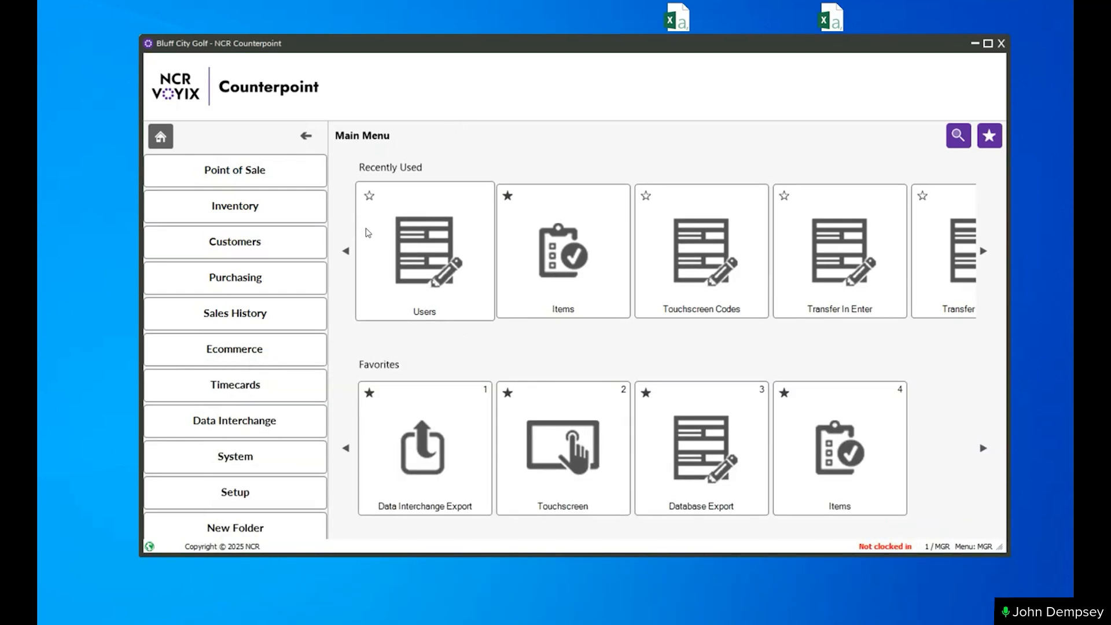
# - Open the Menu Codes form from the Setup / System menu
pyautogui.click(242, 493)
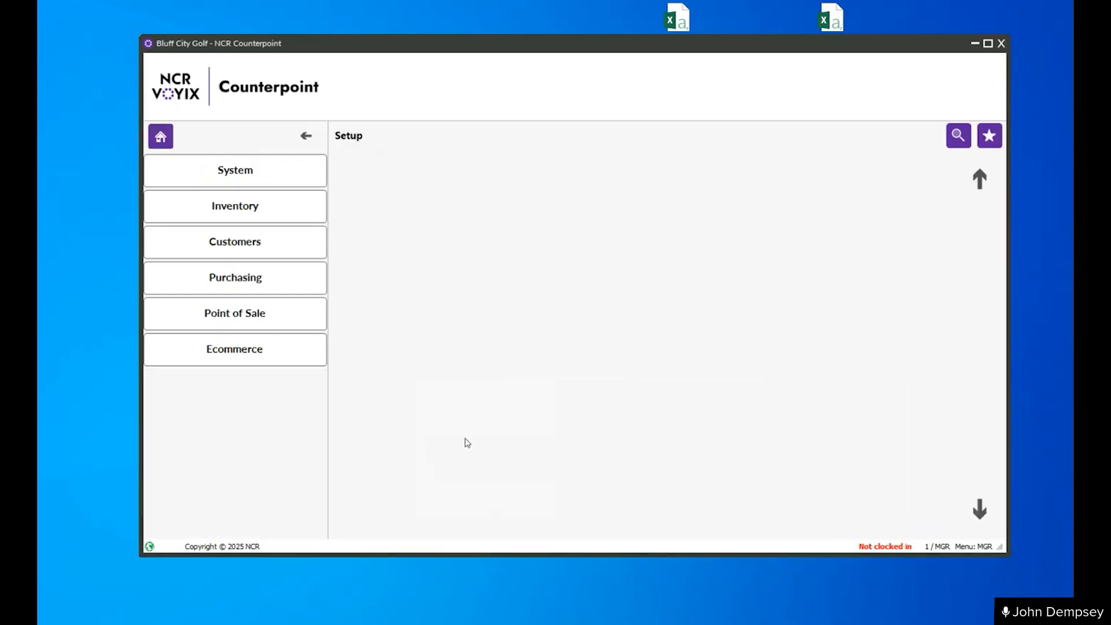
pyautogui.click(240, 175)
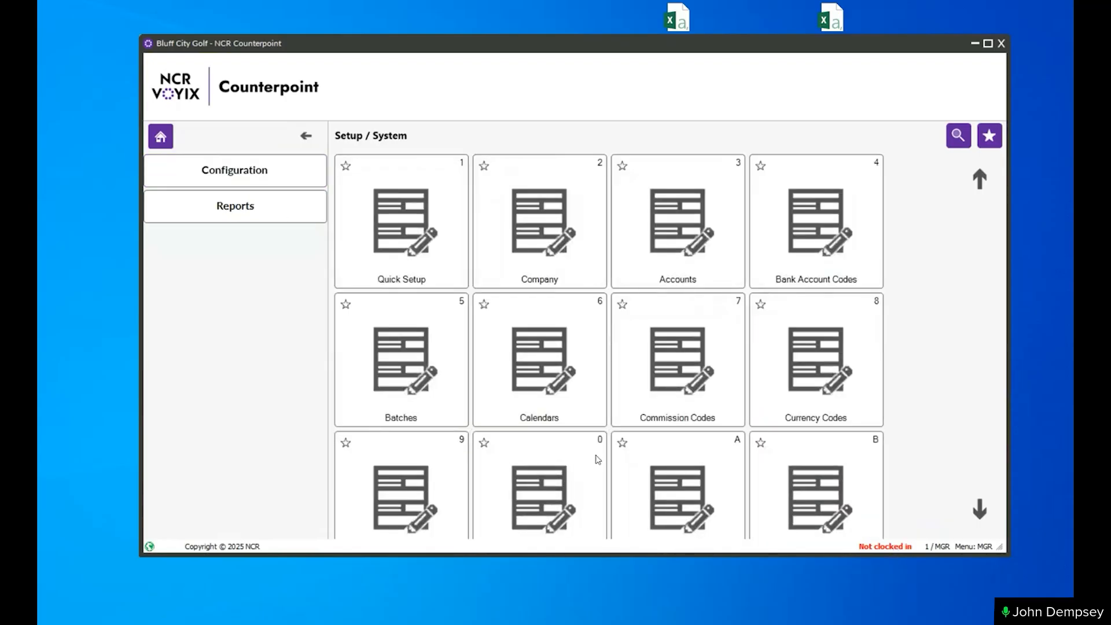
pyautogui.scroll(-1, 559, 425)
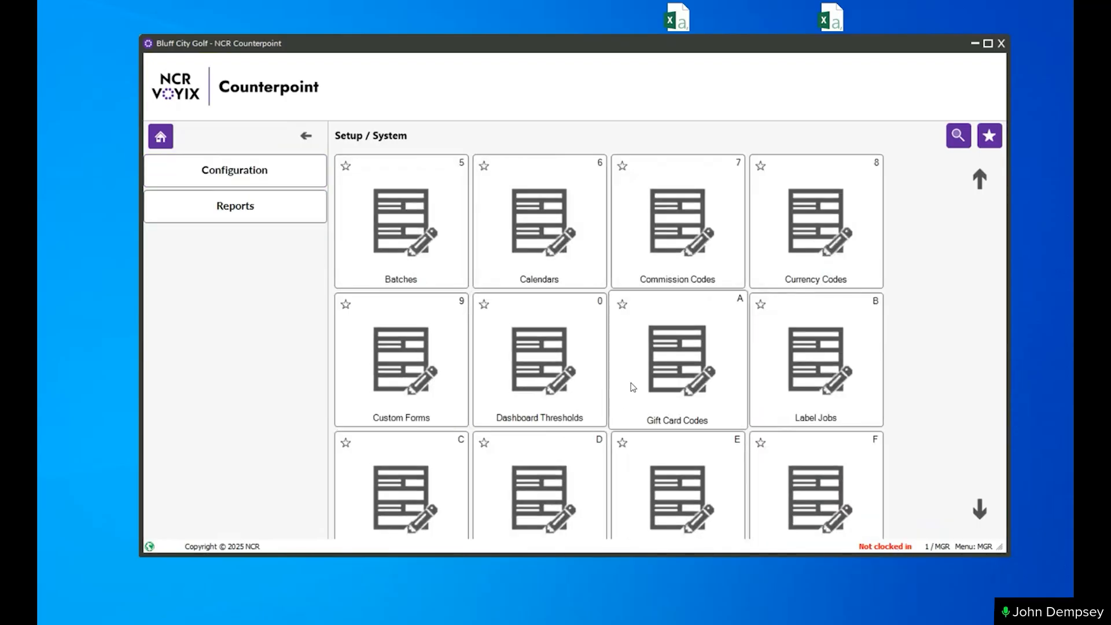
pyautogui.scroll(-1, 633, 387)
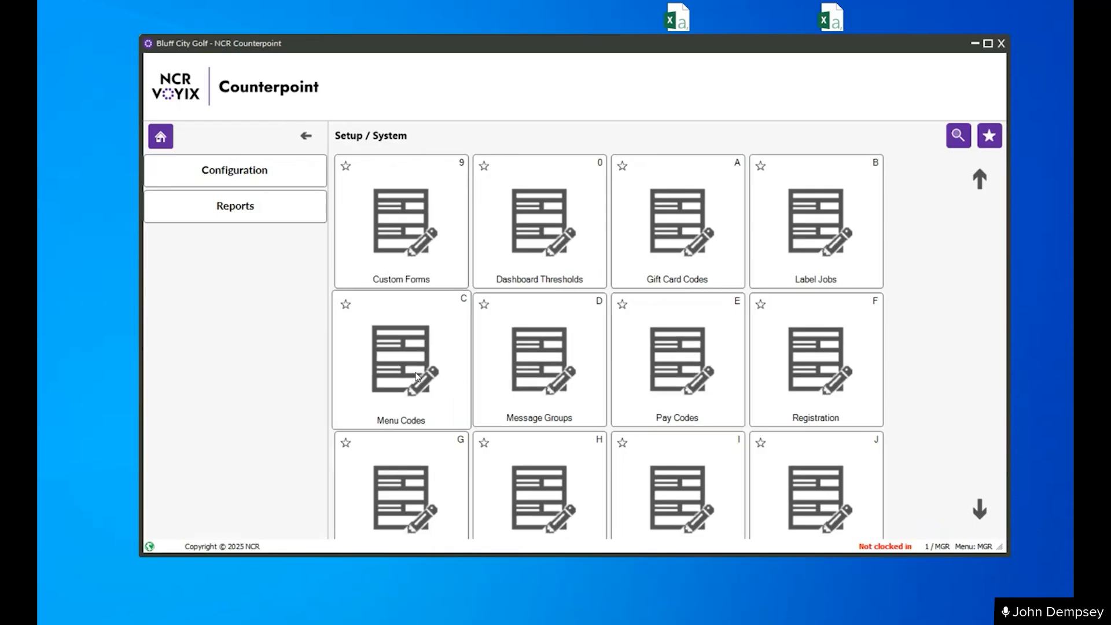
pyautogui.click(415, 373)
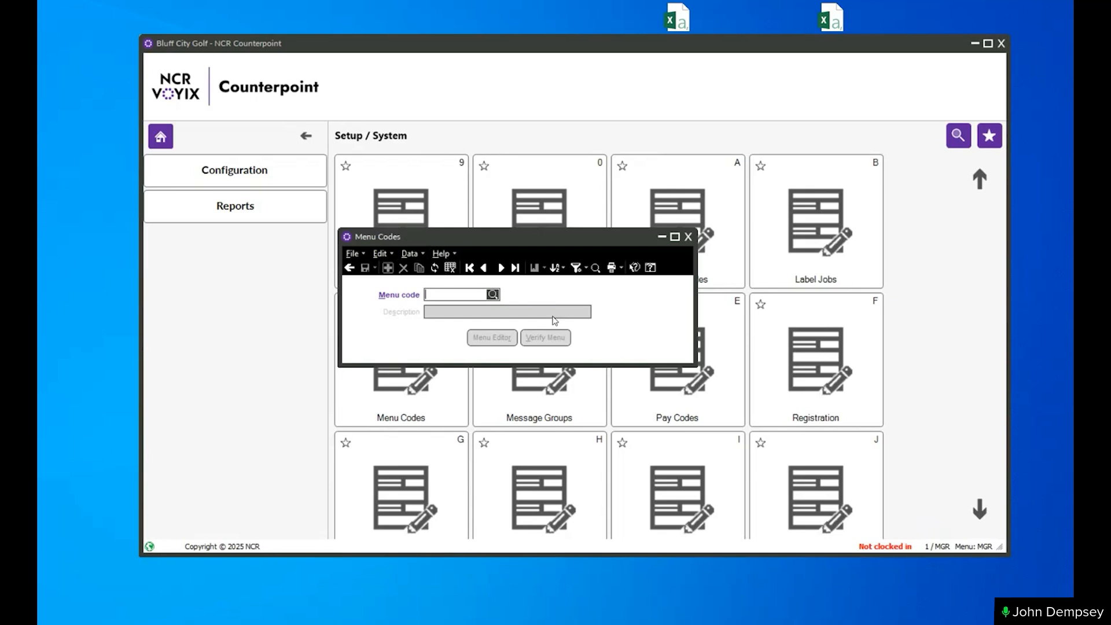
# - Look up the MGR menu code and open it in the Menu Editor
pyautogui.click(493, 295)
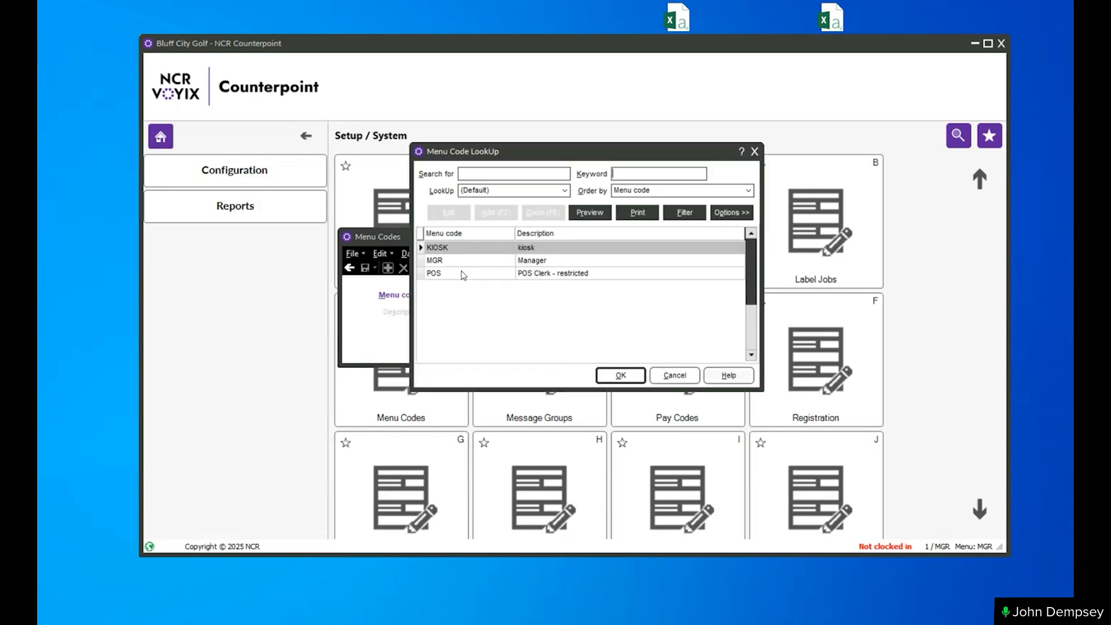
pyautogui.doubleClick(493, 261)
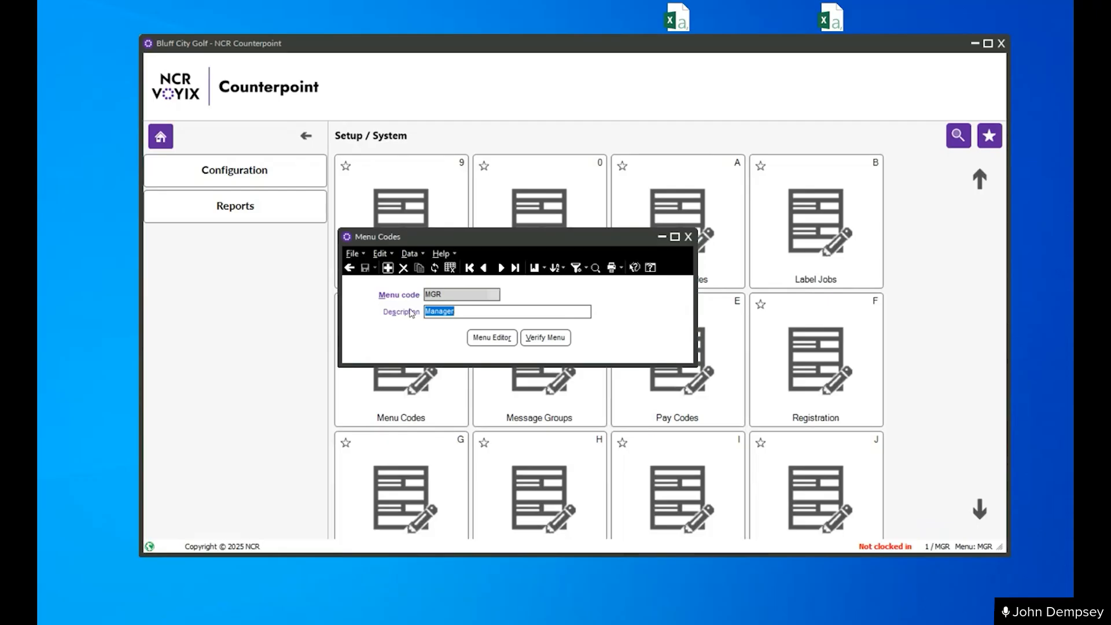
pyautogui.click(487, 338)
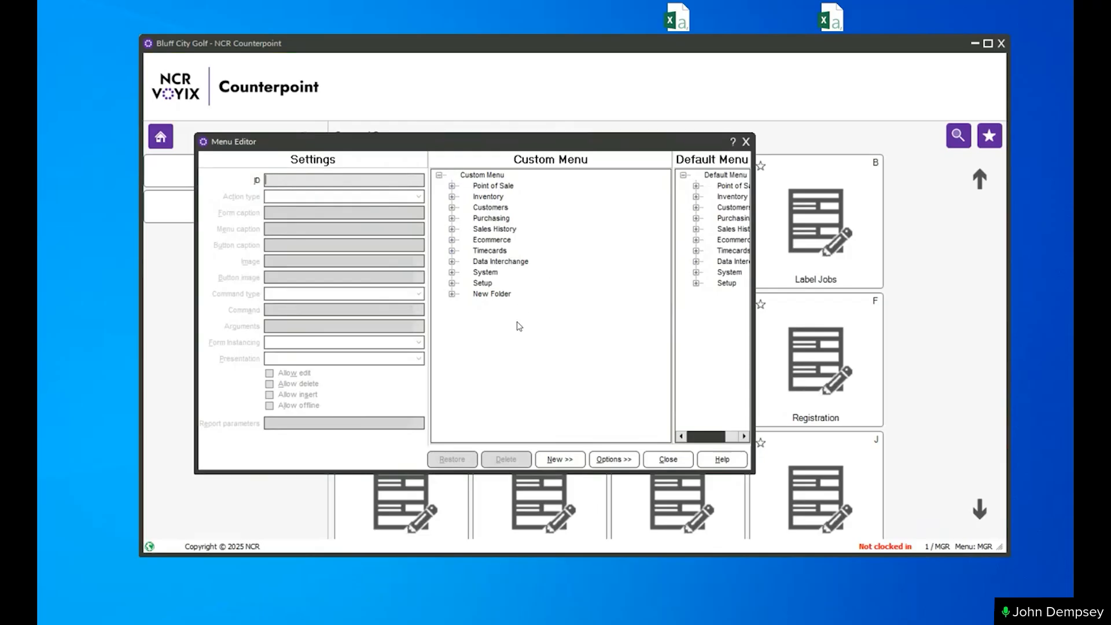
# - Save the MGR menu to disk as mgr_menu in the Export folder
pyautogui.click(610, 464)
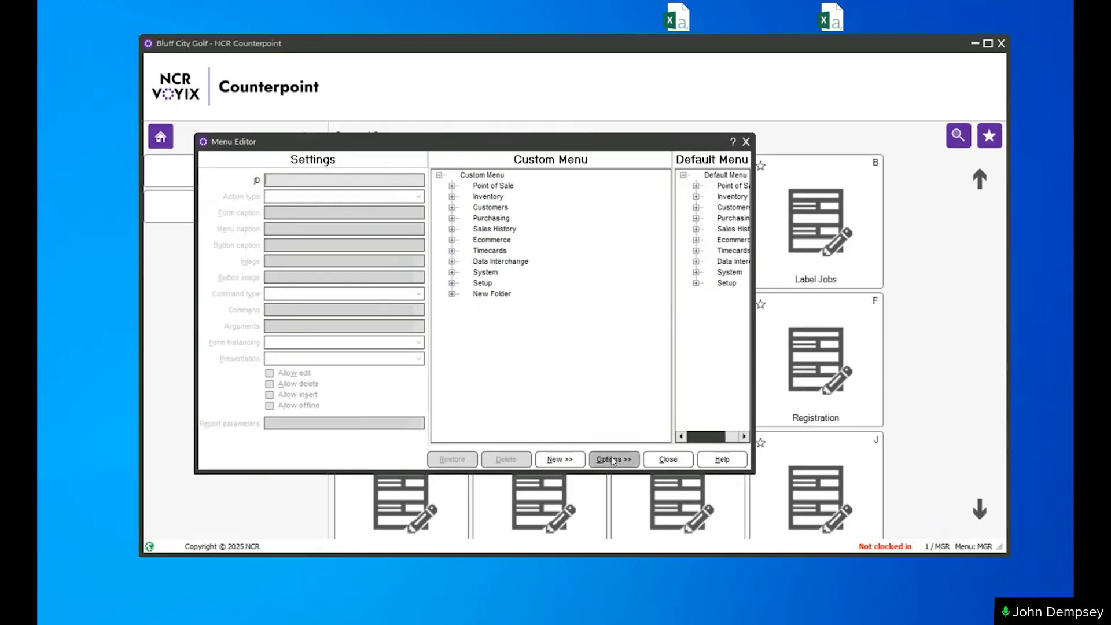
pyautogui.click(612, 460)
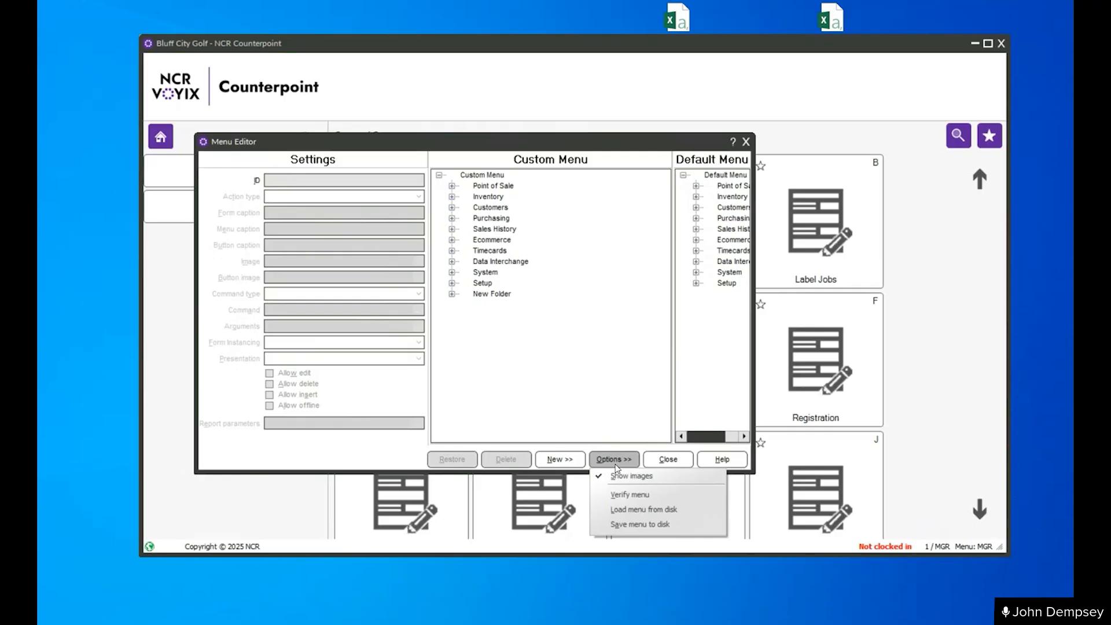
pyautogui.click(640, 524)
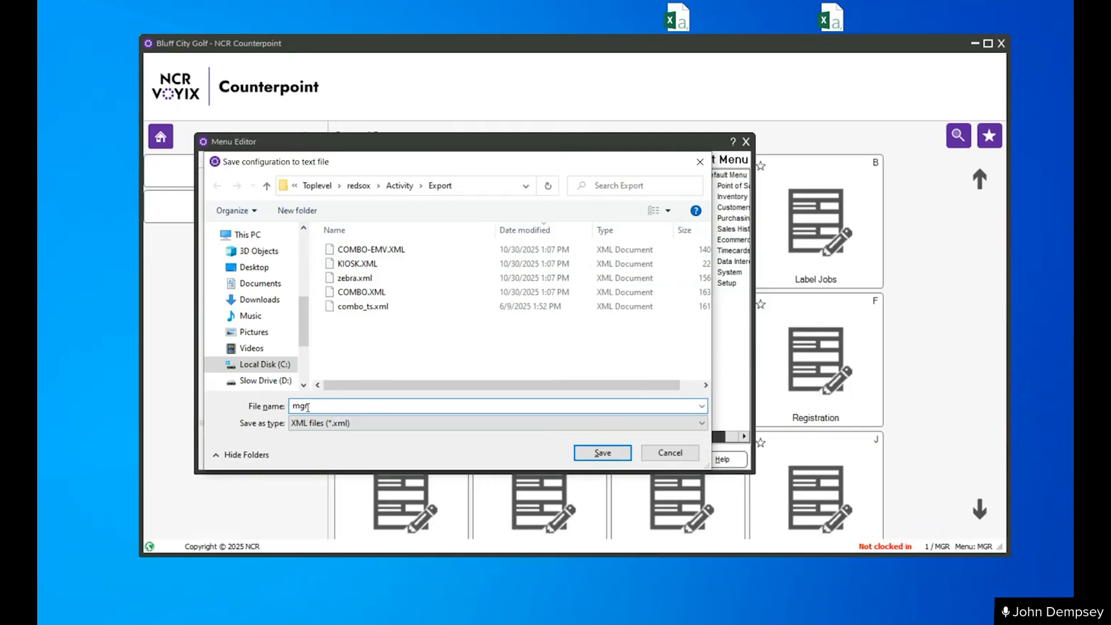
pyautogui.write('_menu')
pyautogui.press('Return')
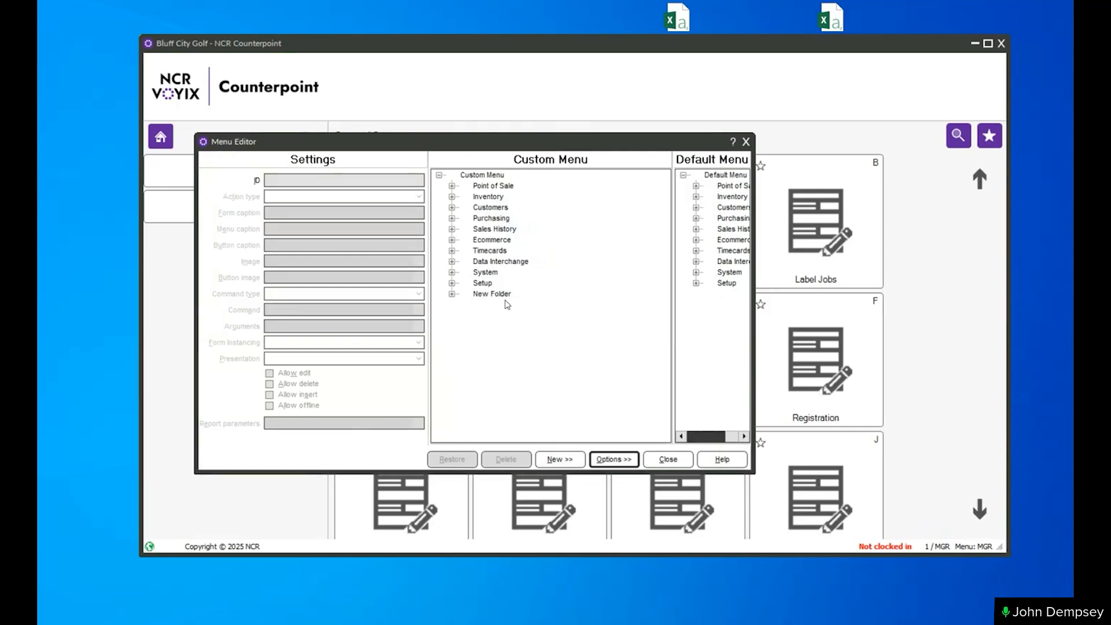
# - Start loading a menu from disk, select mgr_menu.xml in the Export folder, and cancel the load
pyautogui.click(608, 460)
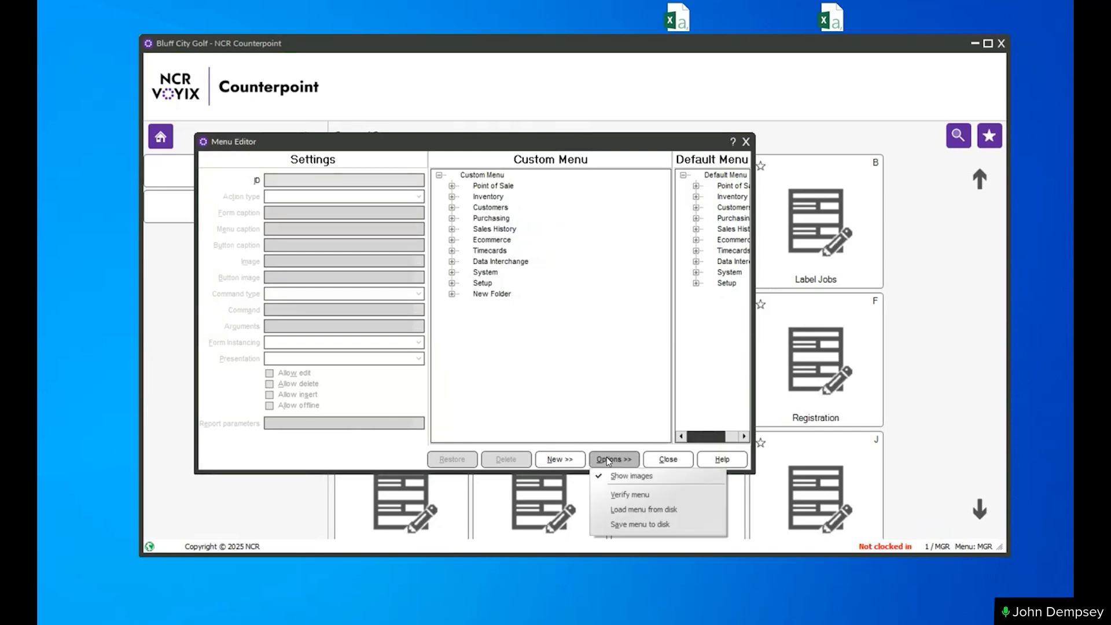
pyautogui.click(640, 510)
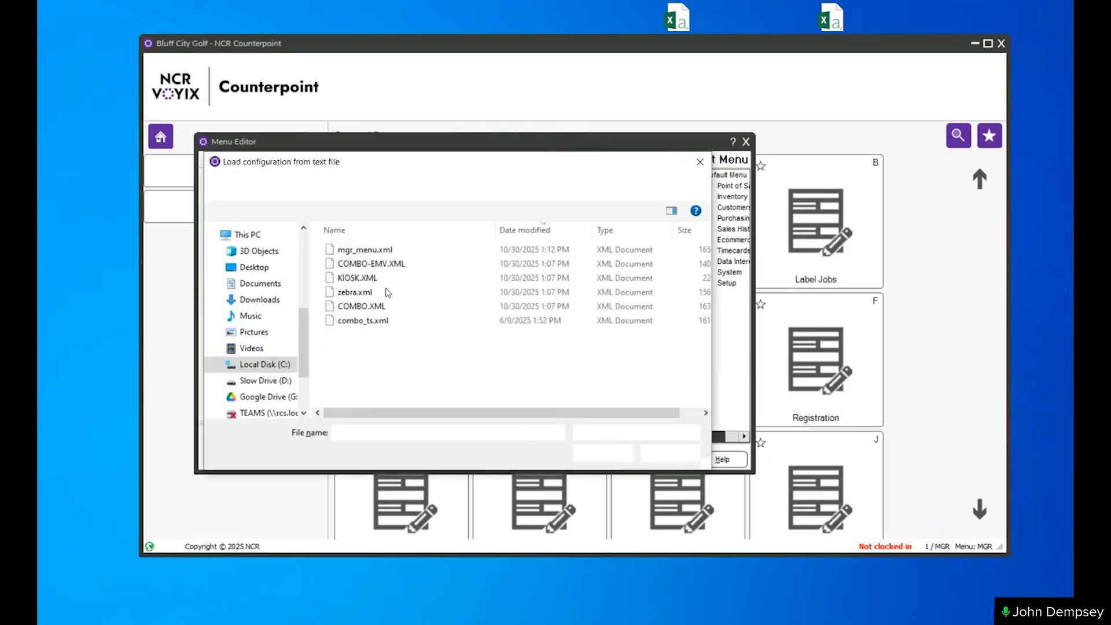
pyautogui.click(365, 250)
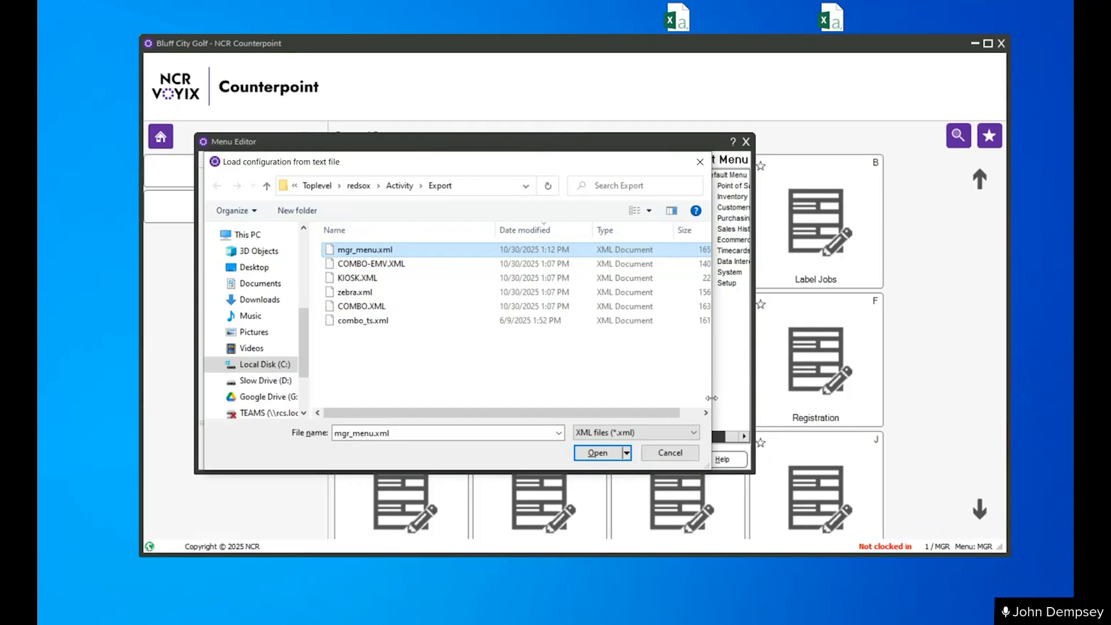
pyautogui.click(672, 454)
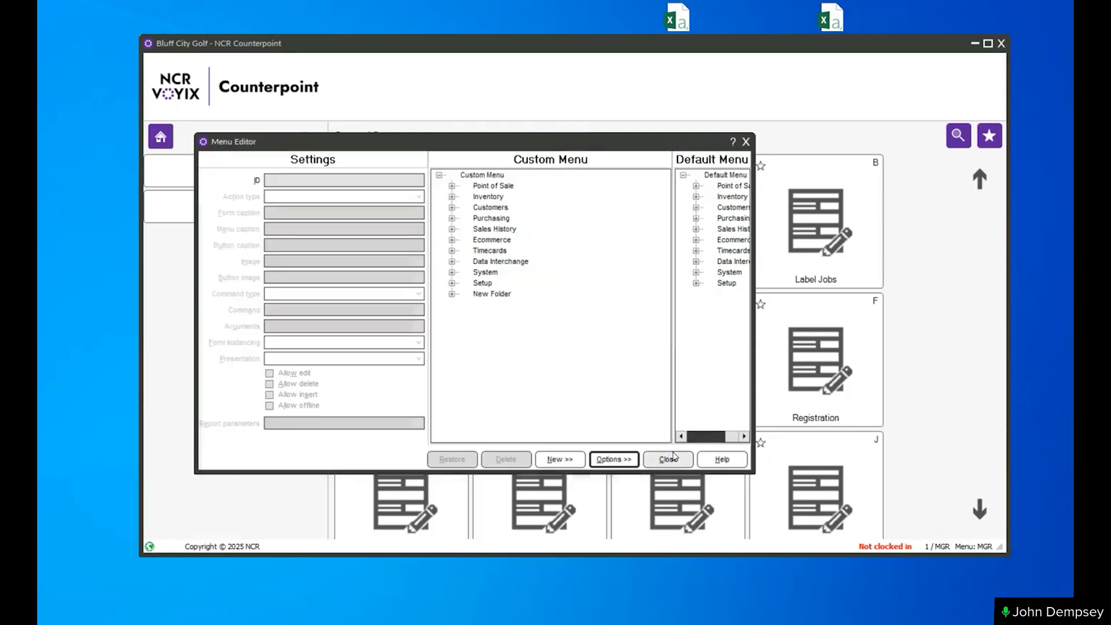
# - Close the Menu Editor and the Menu Codes form and return to the main menu's home page
pyautogui.click(671, 458)
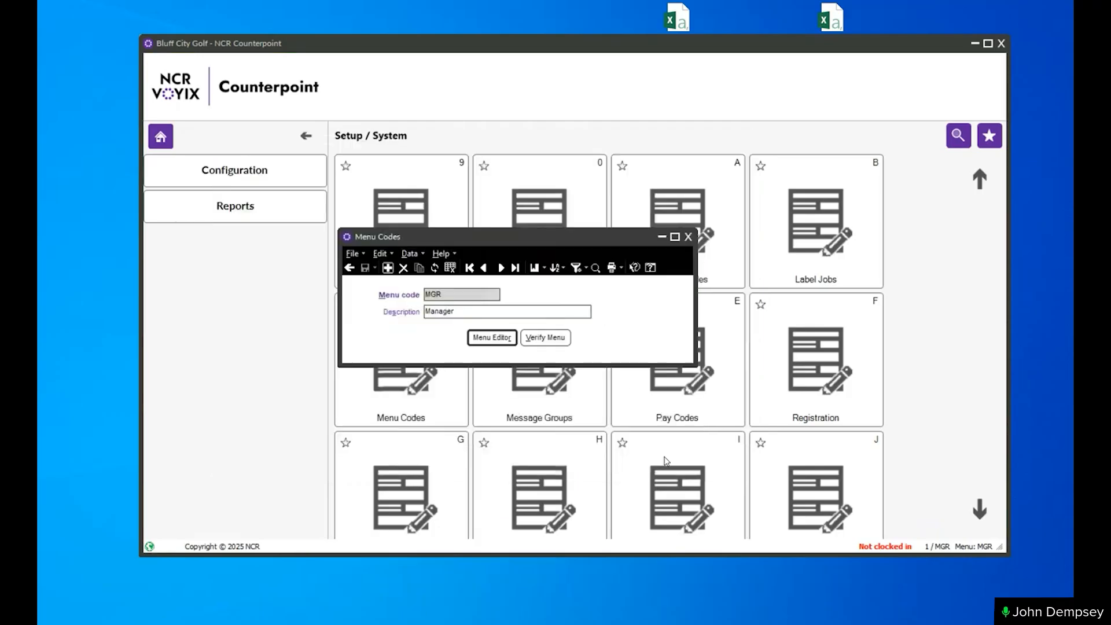
pyautogui.click(349, 268)
pyautogui.click(352, 268)
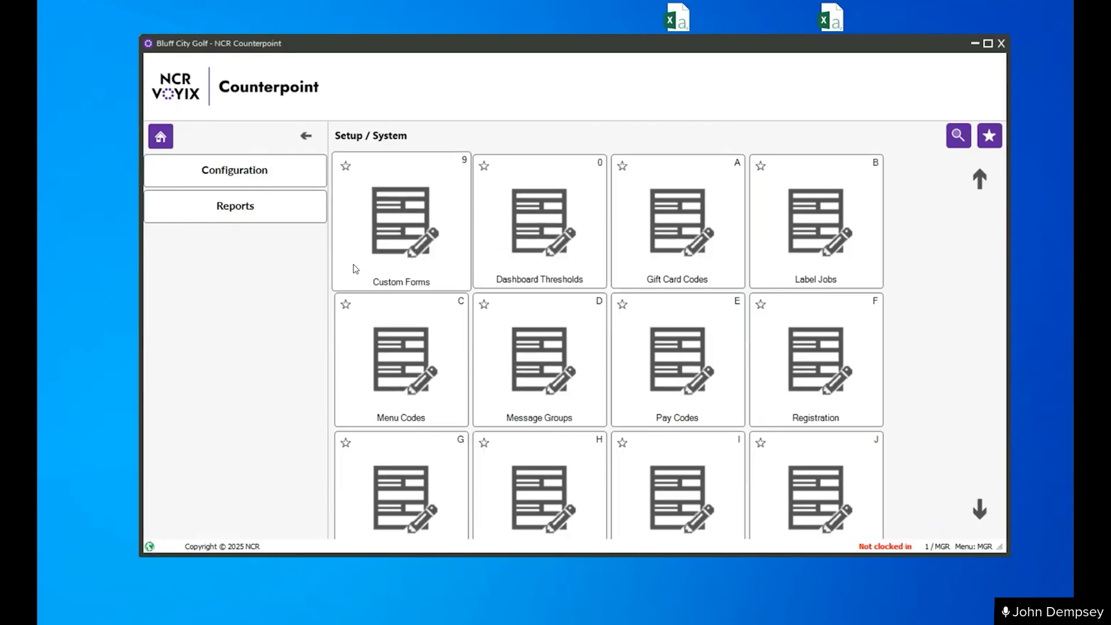
pyautogui.click(160, 146)
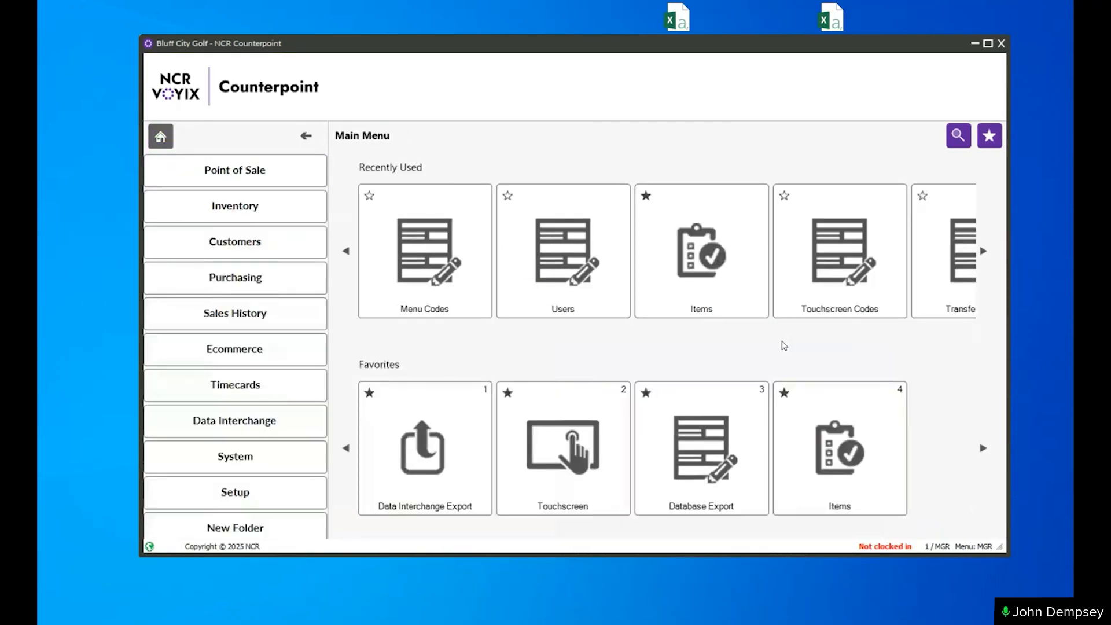
# - Open the Touchscreen Codes form from the Setup / Point of Sale menu
pyautogui.click(236, 496)
pyautogui.click(213, 324)
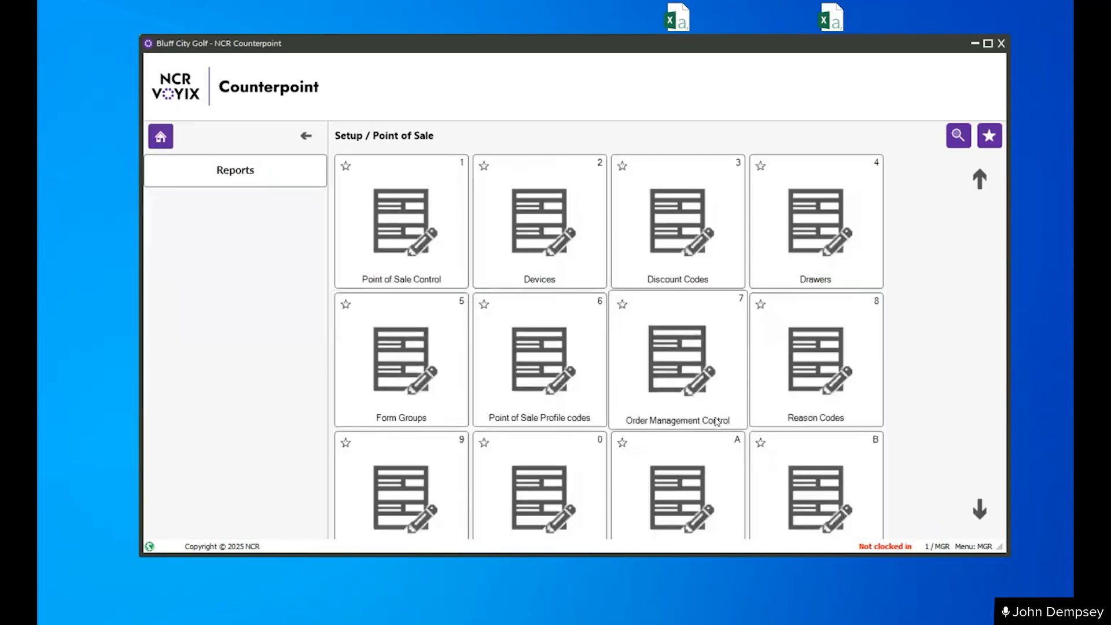
pyautogui.scroll(-5, 630, 413)
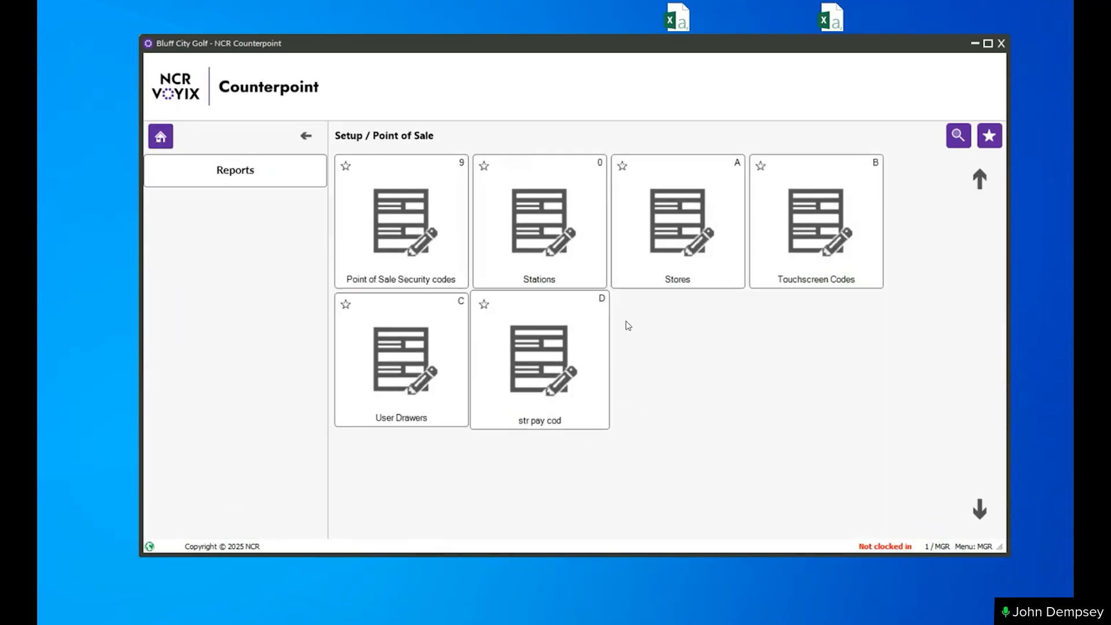
pyautogui.click(826, 258)
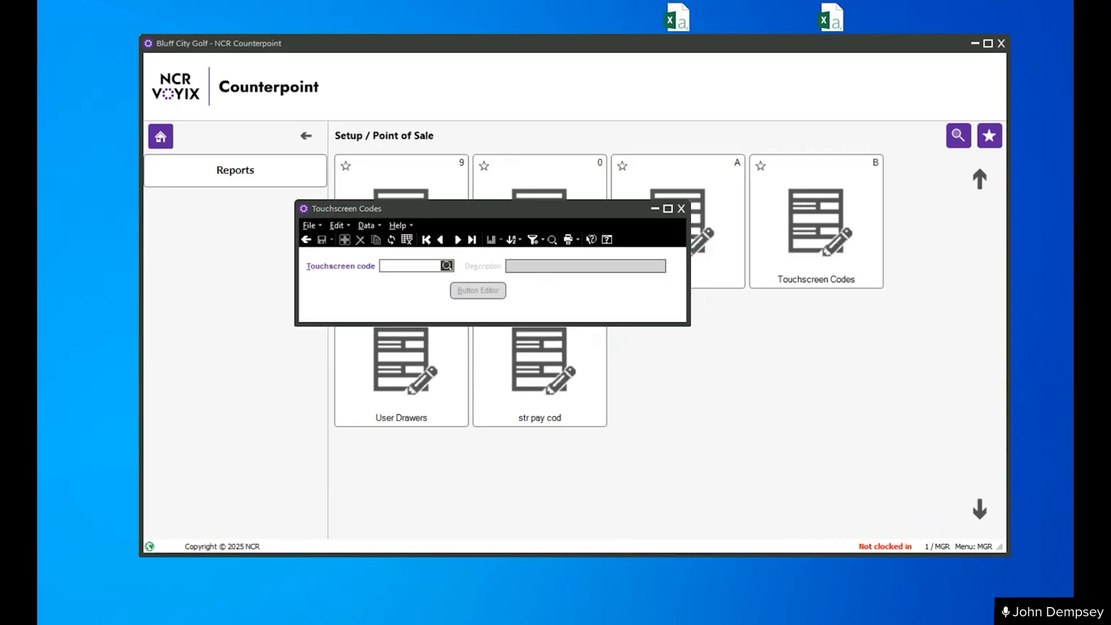
# - Look up the COMBO-EMV touchscreen code and open its Button Editor
pyautogui.click(447, 266)
pyautogui.moveTo(461, 268); pyautogui.dragTo(471, 233)
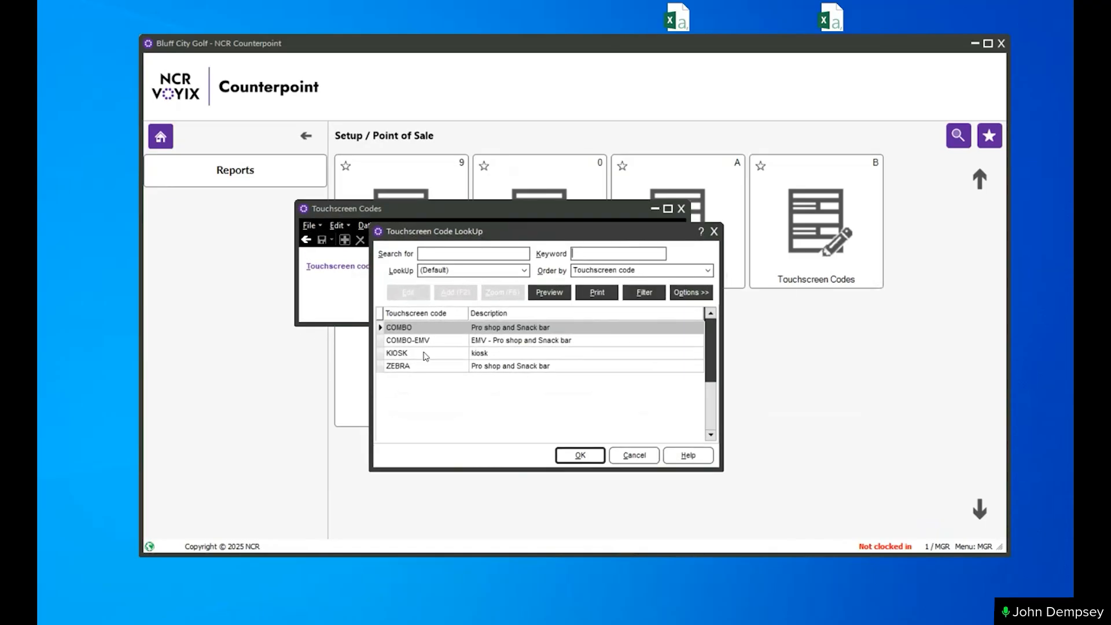
pyautogui.doubleClick(408, 340)
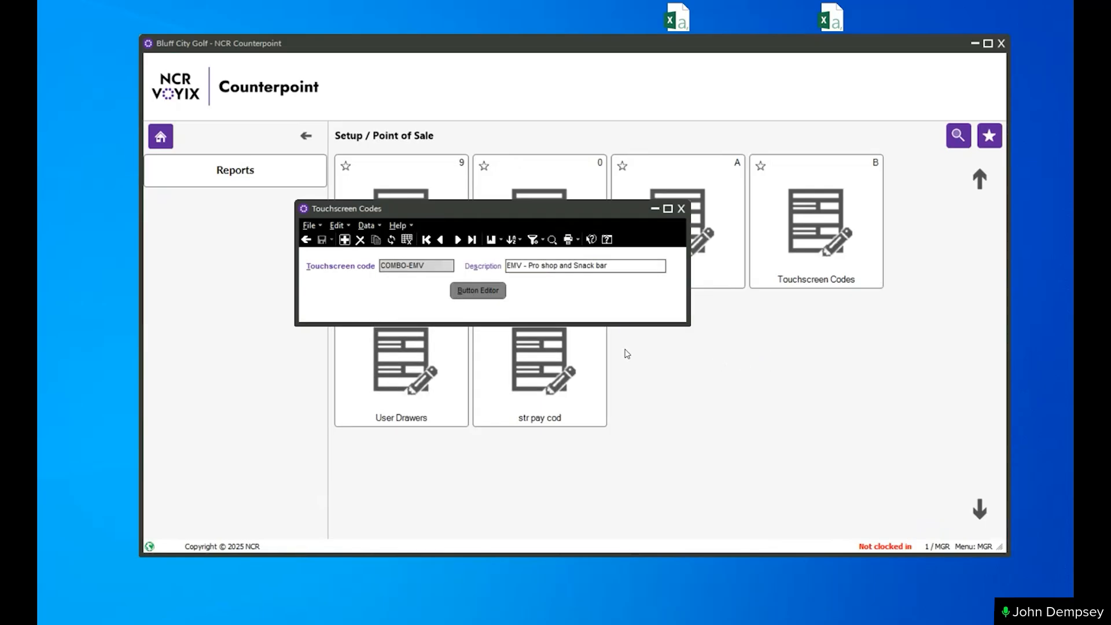
pyautogui.click(665, 323)
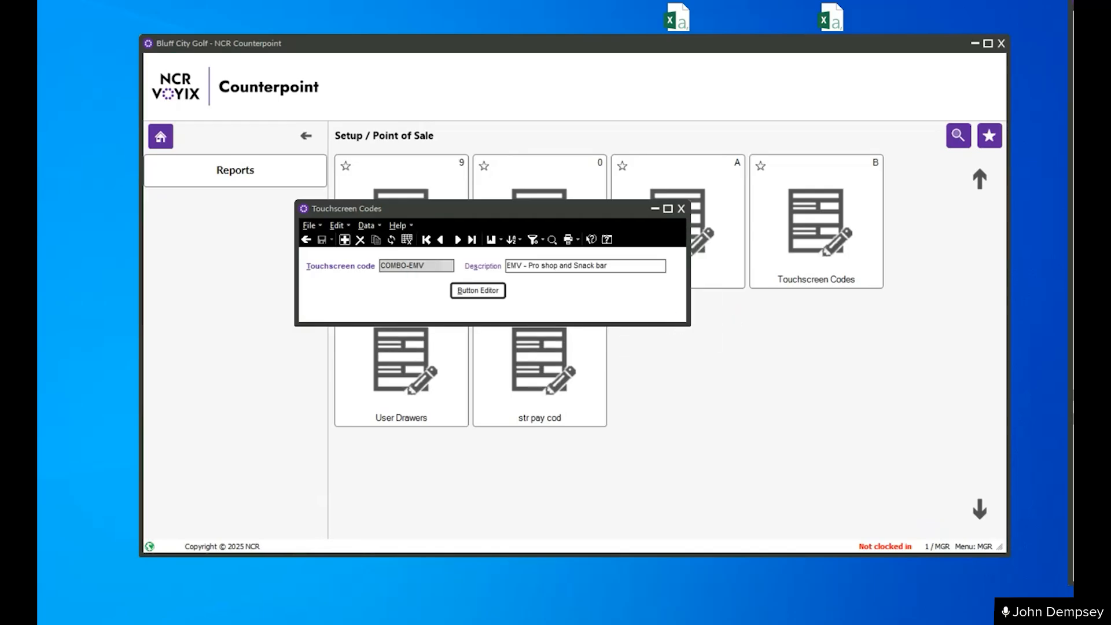
pyautogui.click(478, 290)
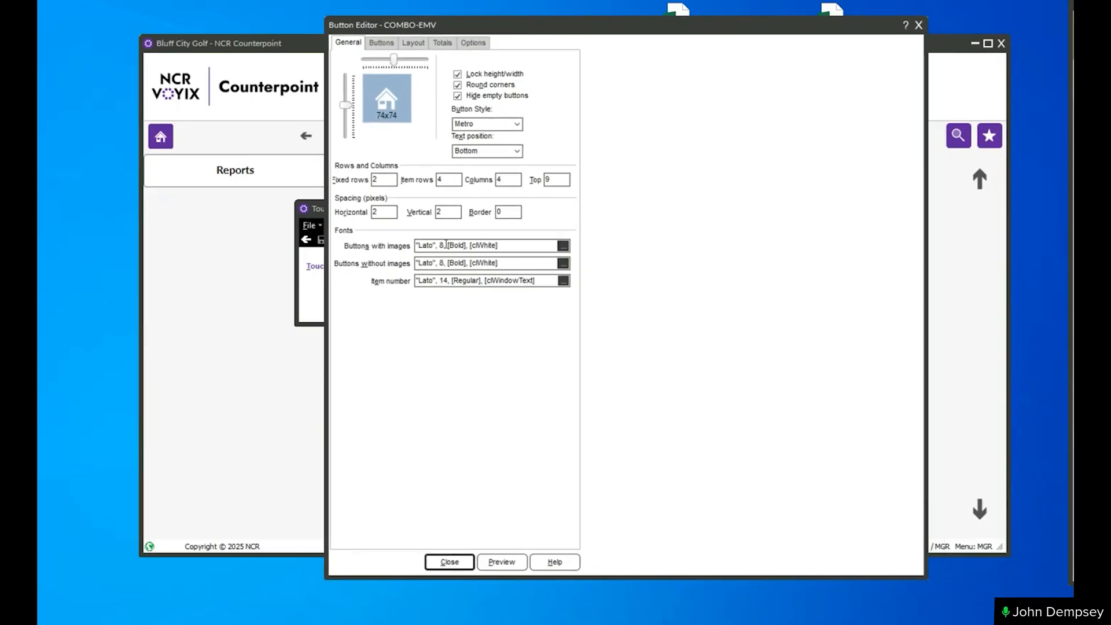
# - Preview the COMBO-EMV touchscreen and move the Button Editor window aside to uncover the preview's buttons
pyautogui.click(516, 246)
pyautogui.click(521, 262)
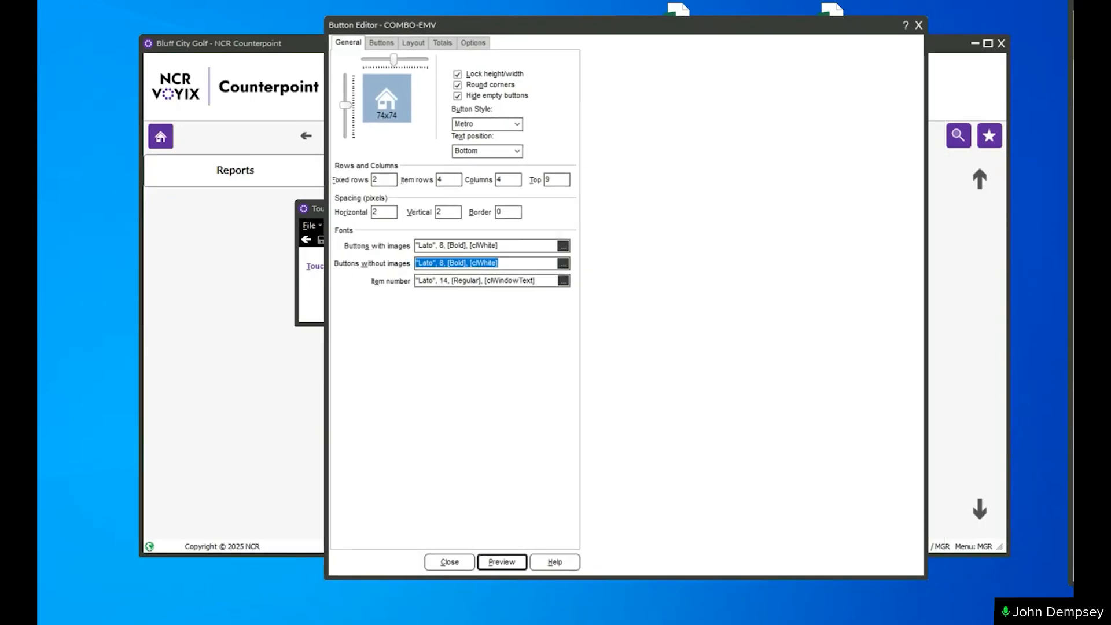
pyautogui.moveTo(1072, 24); pyautogui.dragTo(671, 65)
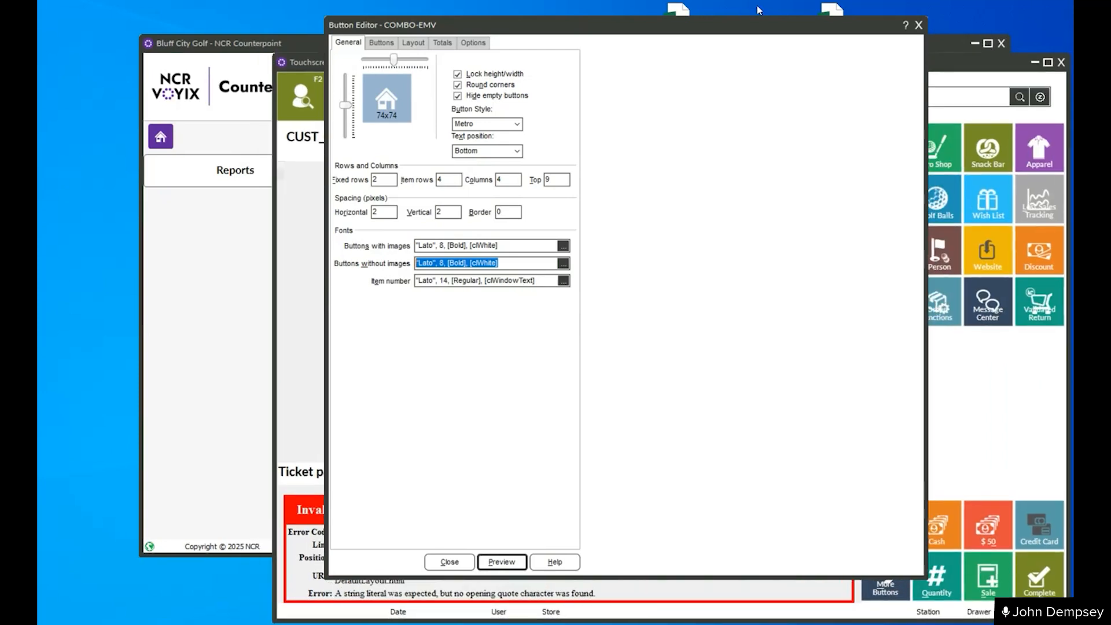
pyautogui.moveTo(782, 31); pyautogui.dragTo(716, 68)
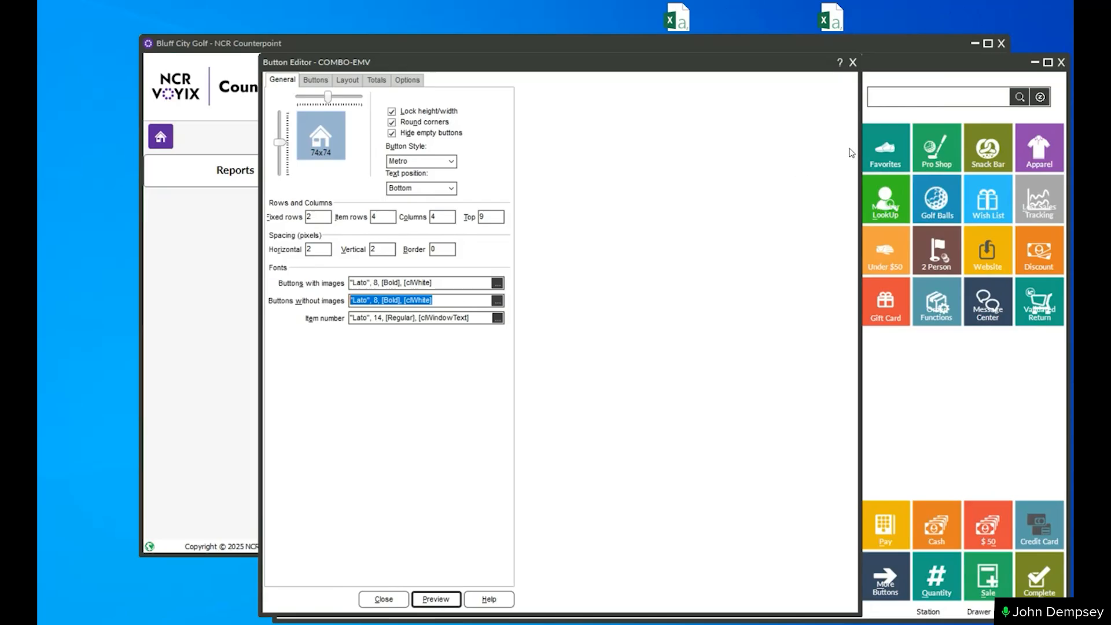
# - Check the general font for buttons with images and the individual font settings of the first-column buttons from Favorites to Gift Card
pyautogui.click(441, 281)
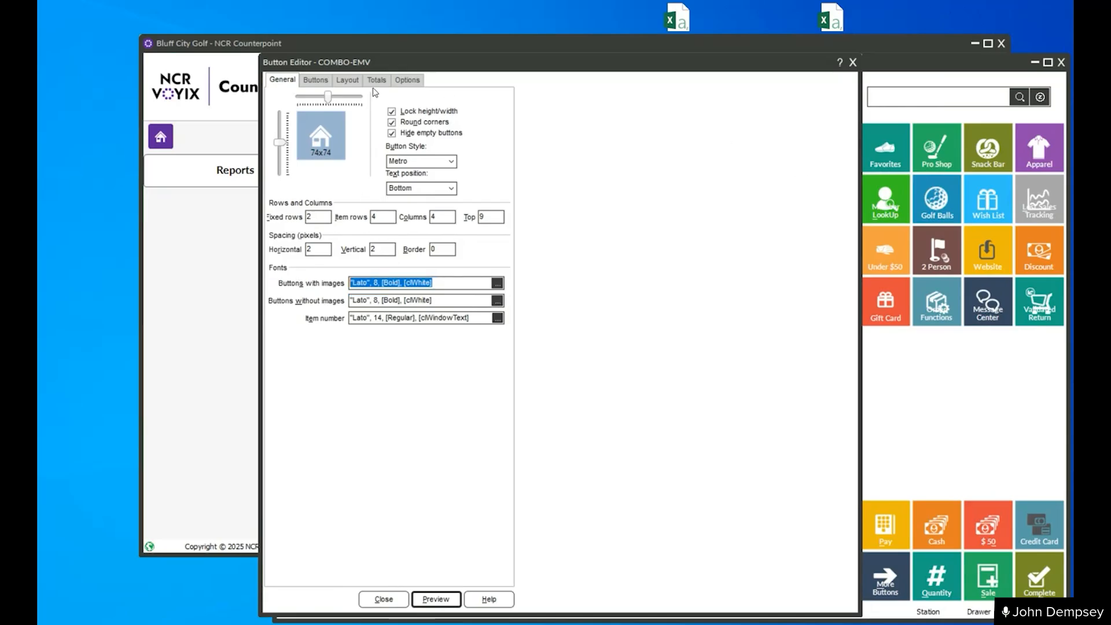
pyautogui.click(887, 152)
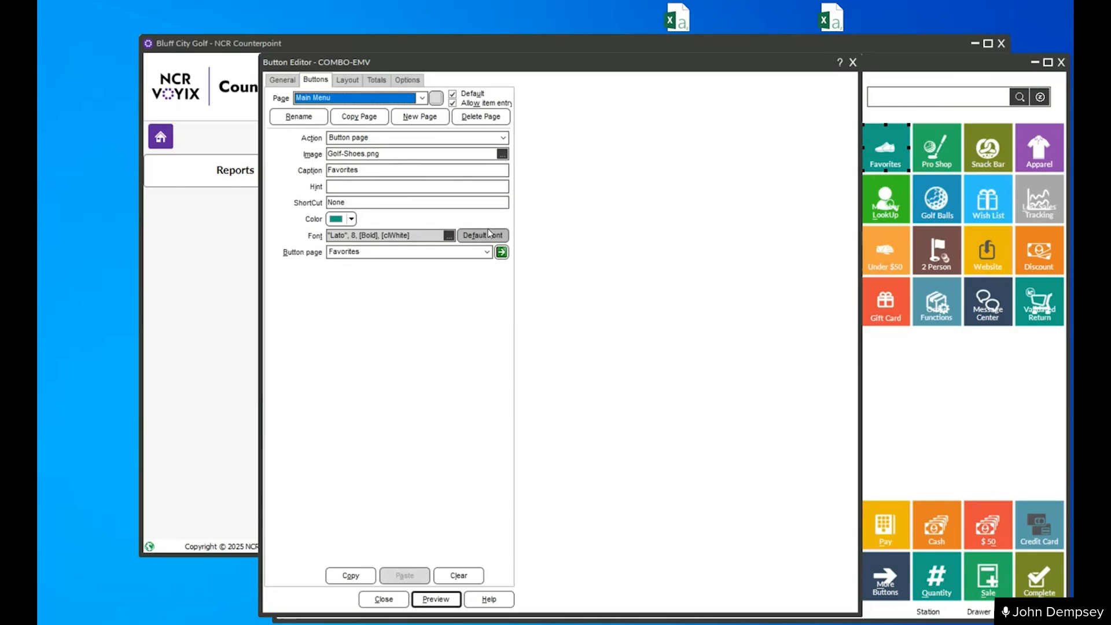
pyautogui.click(428, 233)
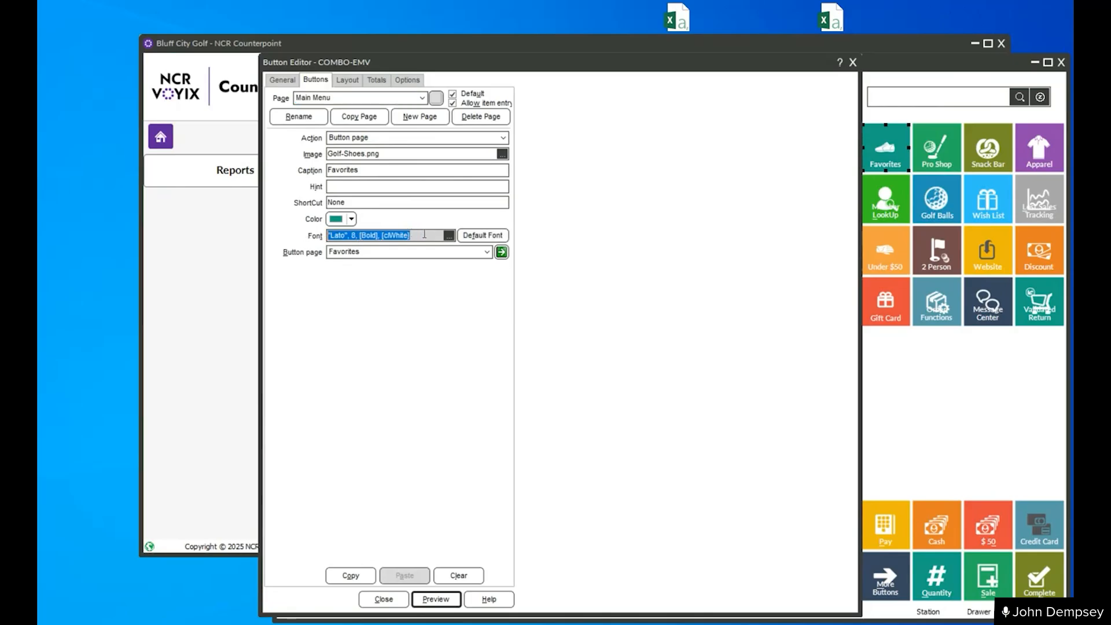
pyautogui.click(888, 204)
pyautogui.click(873, 254)
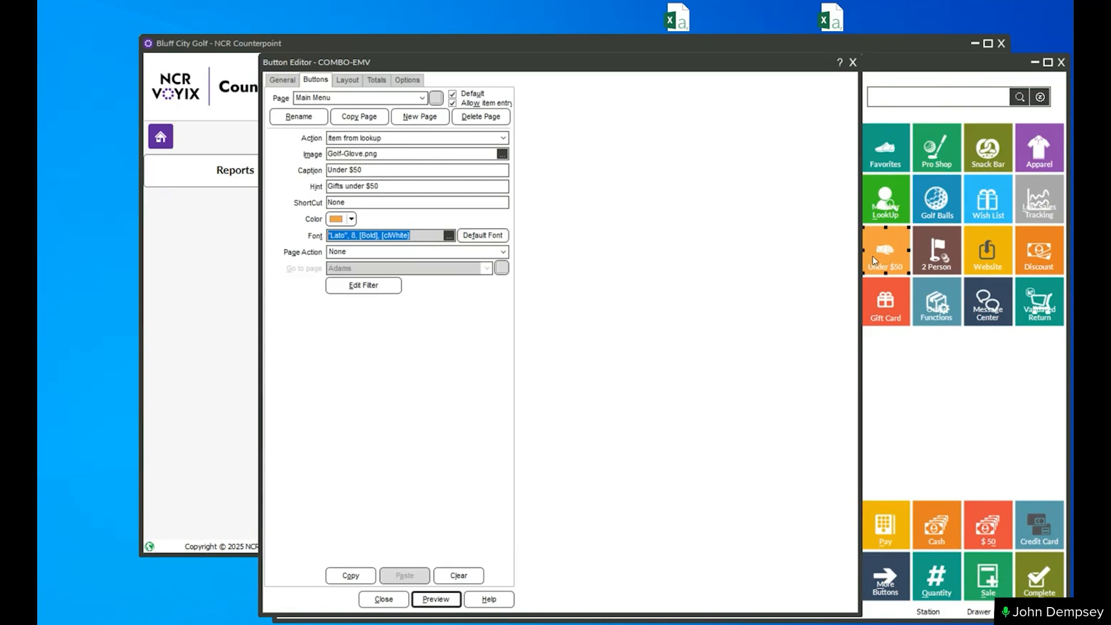
pyautogui.click(894, 298)
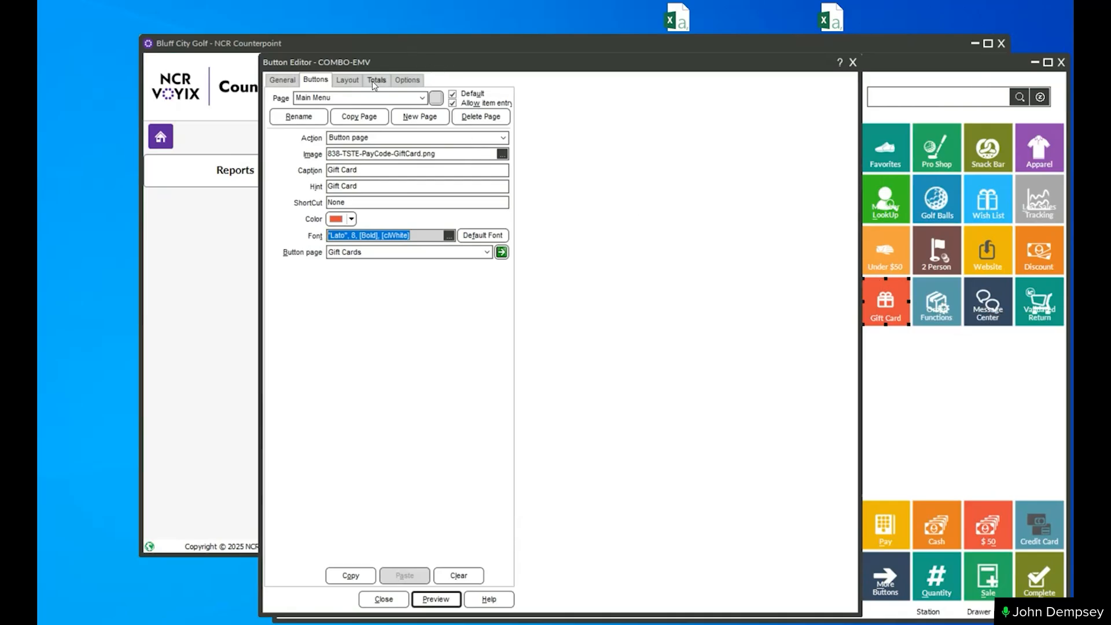
# - View the layout settings and their save-to-file dialog, cancel the save, and close the Button Editor
pyautogui.click(347, 80)
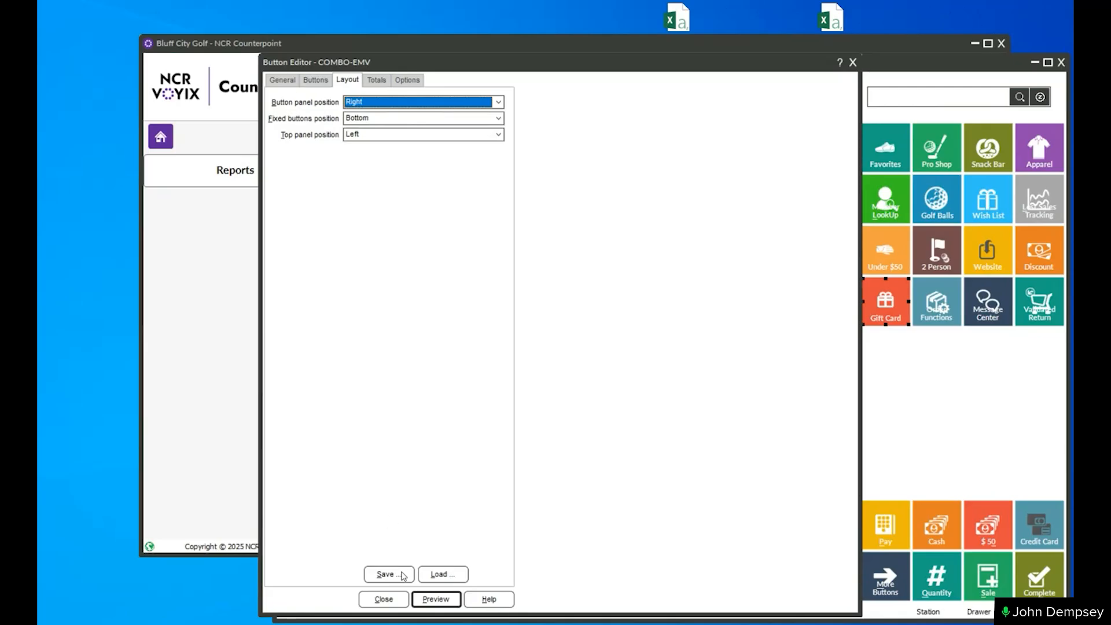
pyautogui.click(382, 574)
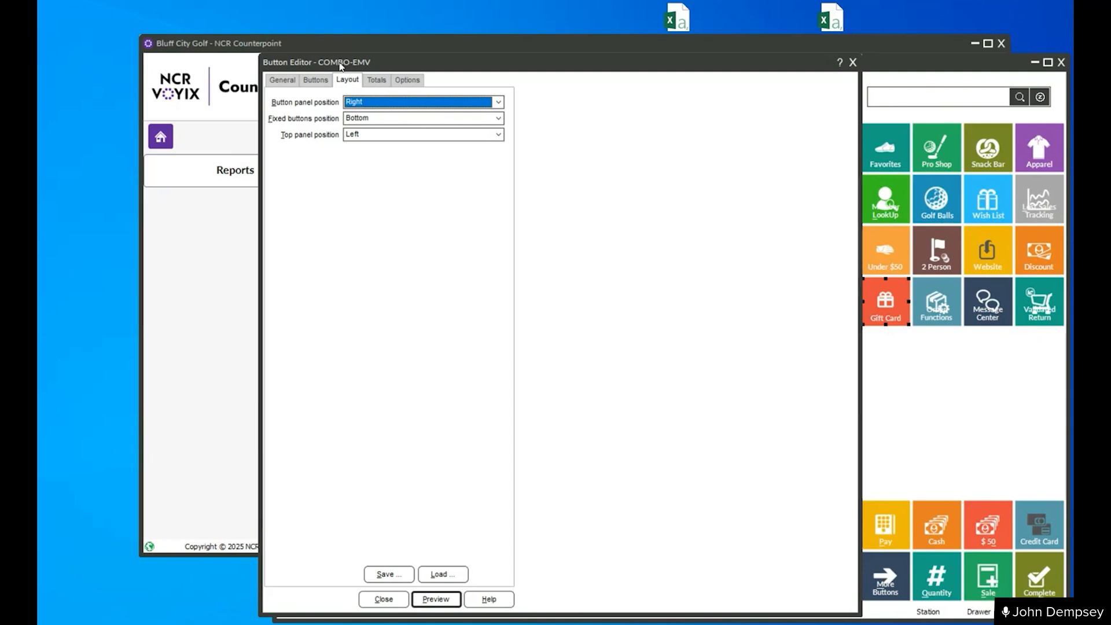
pyautogui.click(386, 576)
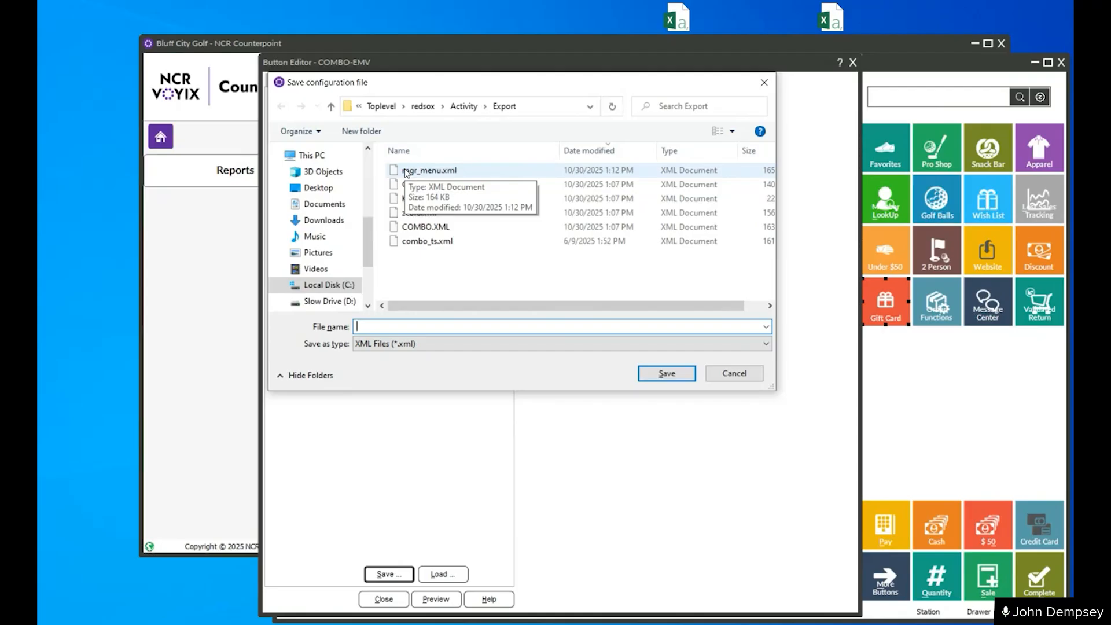
pyautogui.click(735, 375)
pyautogui.click(387, 593)
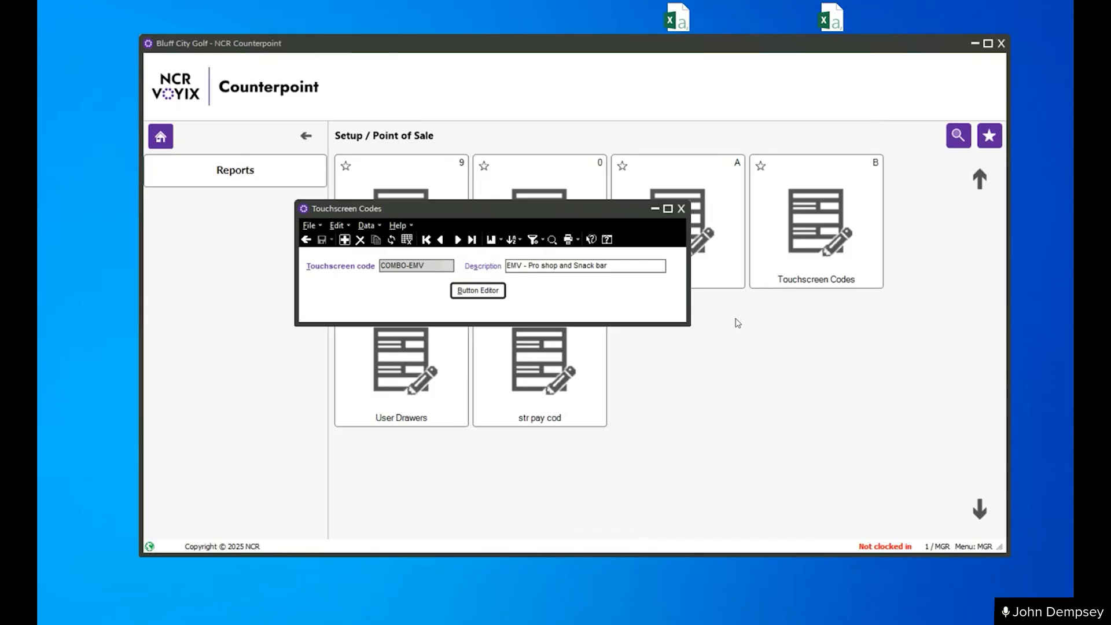
# - Switch to the open Images folder window in File Explorer, move it higher on the desktop and go to Local Disk (C:)
pyautogui.moveTo(489, 623)
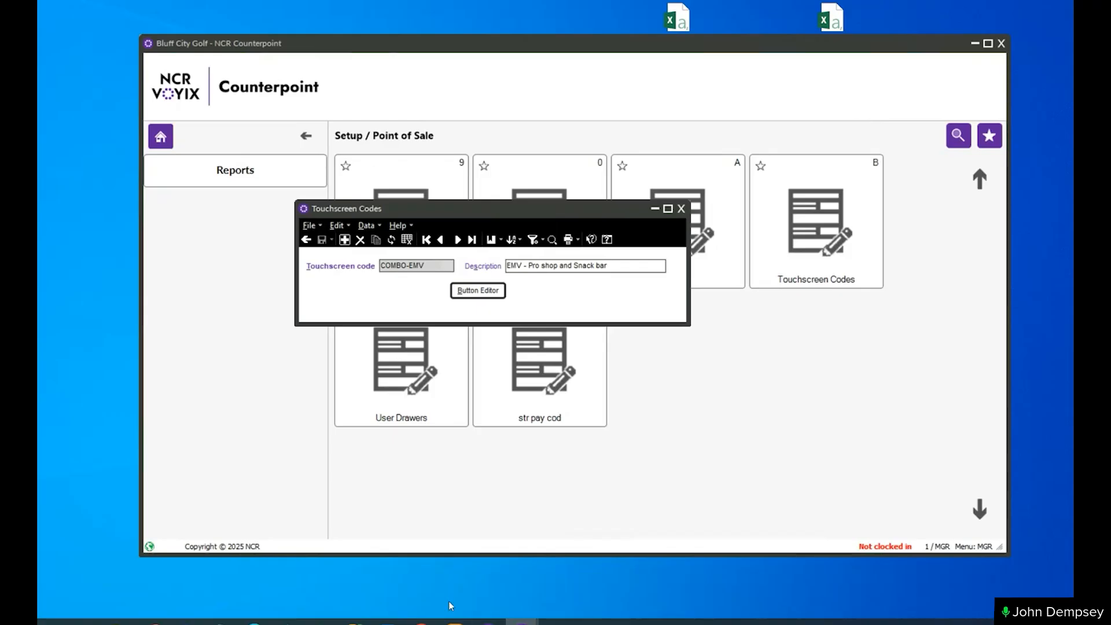
pyautogui.moveTo(120, 623)
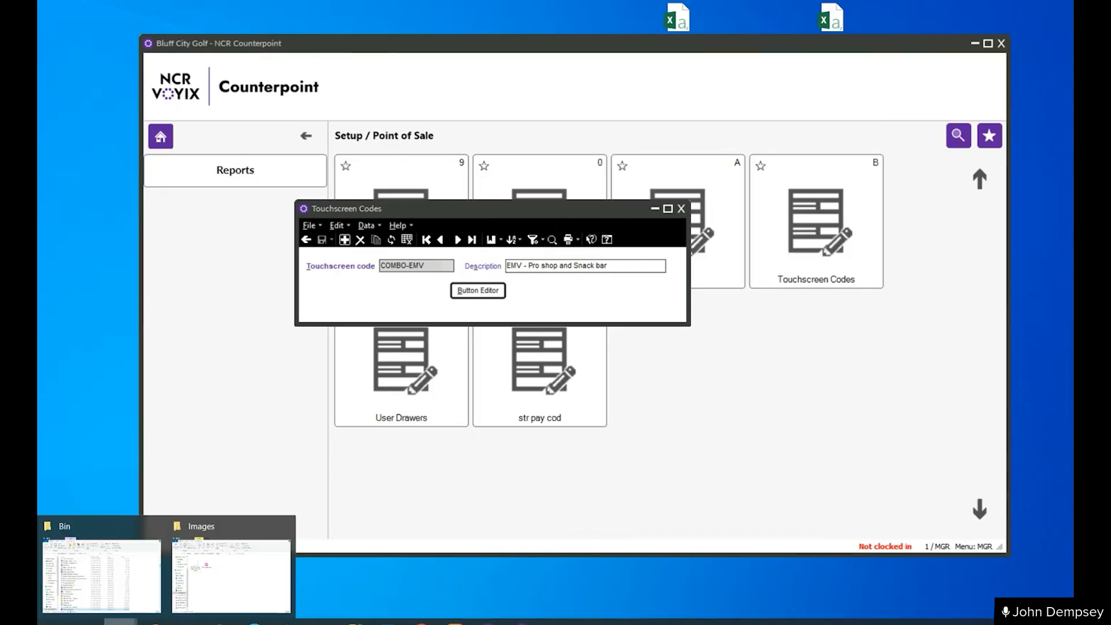
pyautogui.click(228, 599)
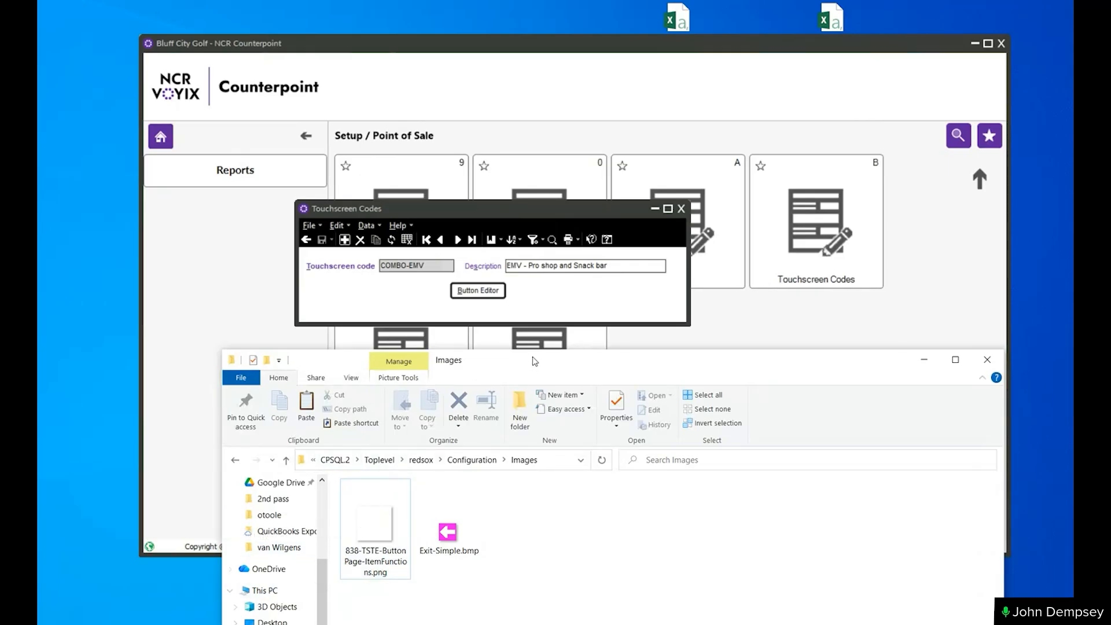
pyautogui.moveTo(533, 361); pyautogui.dragTo(534, 205)
pyautogui.click(283, 563)
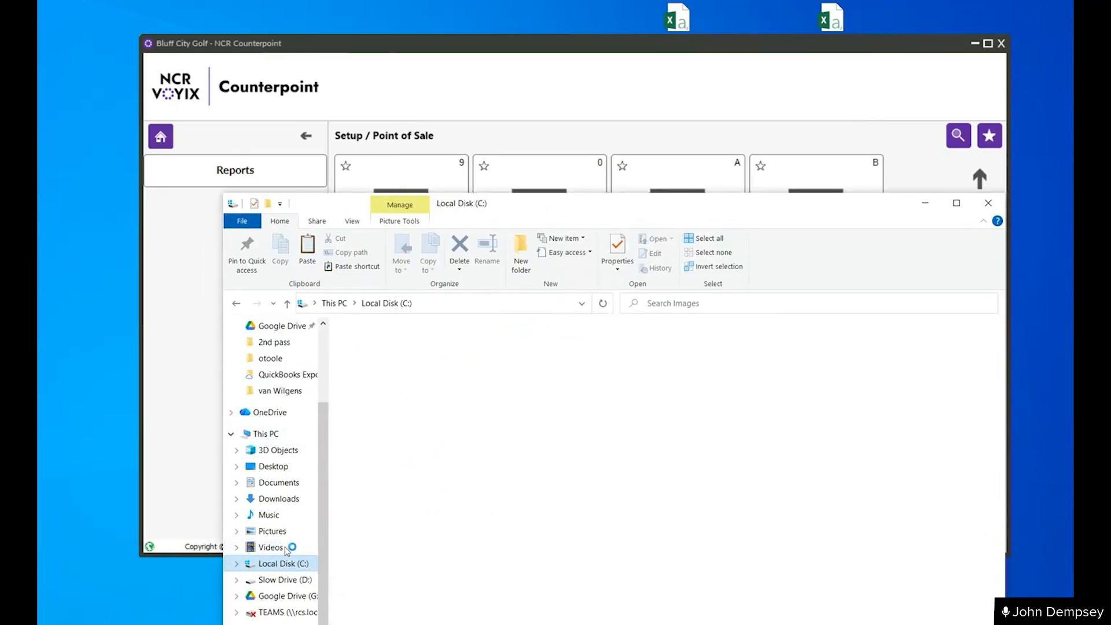
# - Open the rcs\864 folder, select CP Toolbar.reg and move the folder window down to uncover Counterpoint
pyautogui.click(367, 590)
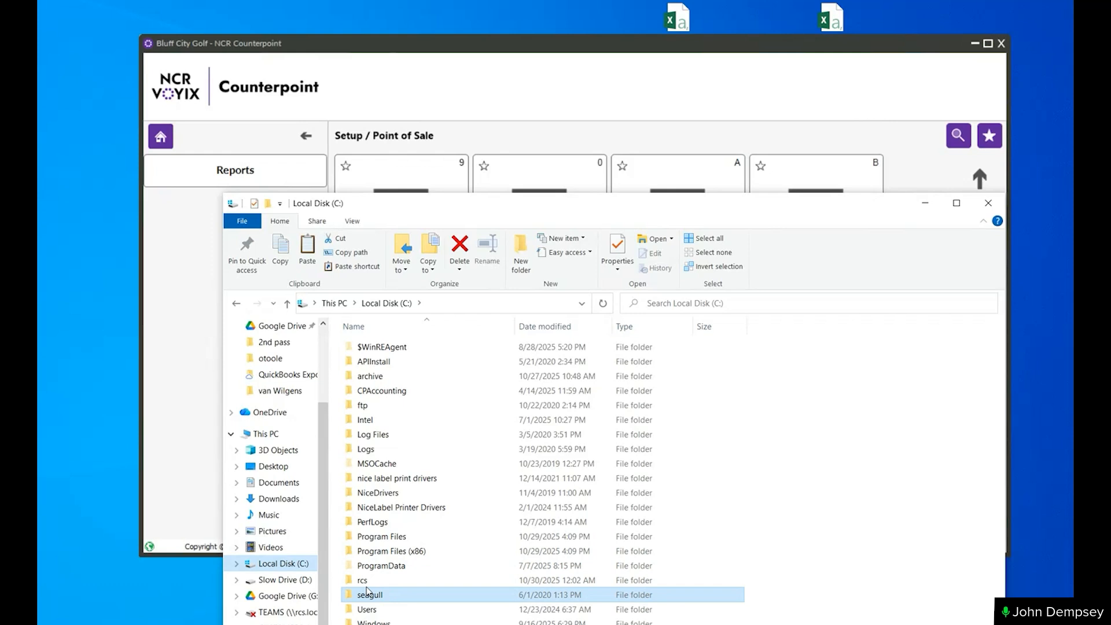
pyautogui.doubleClick(363, 581)
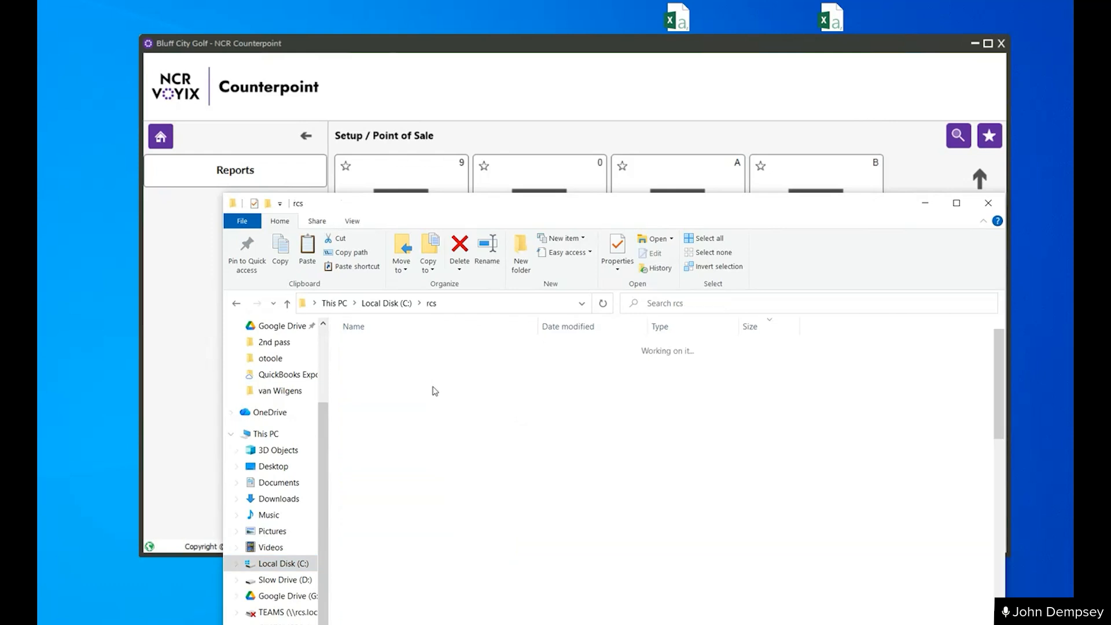
pyautogui.click(394, 326)
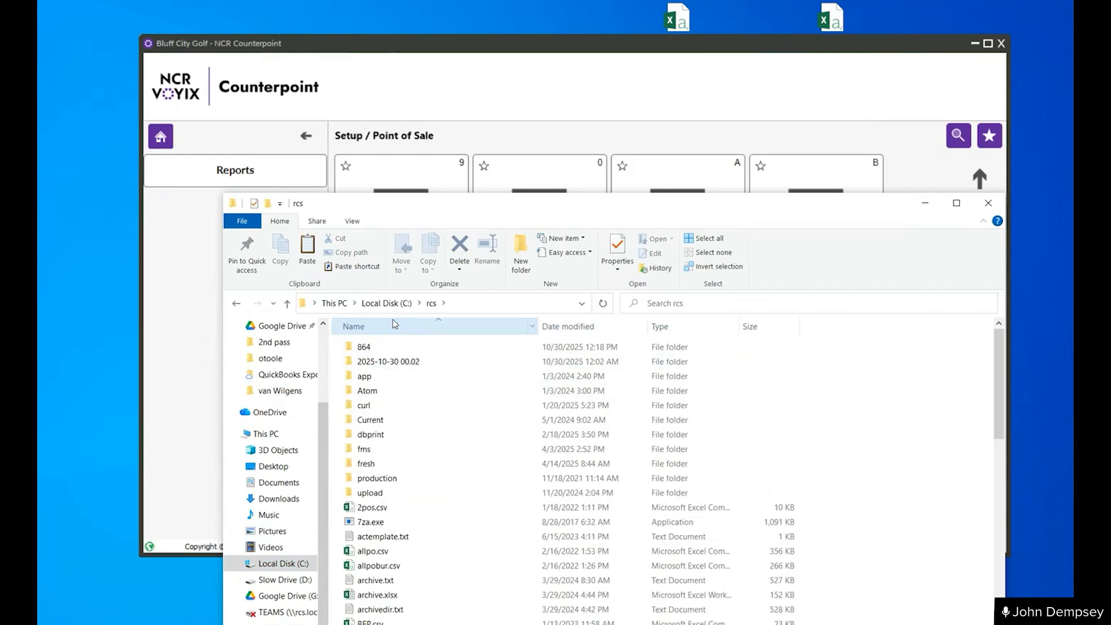
pyautogui.doubleClick(378, 348)
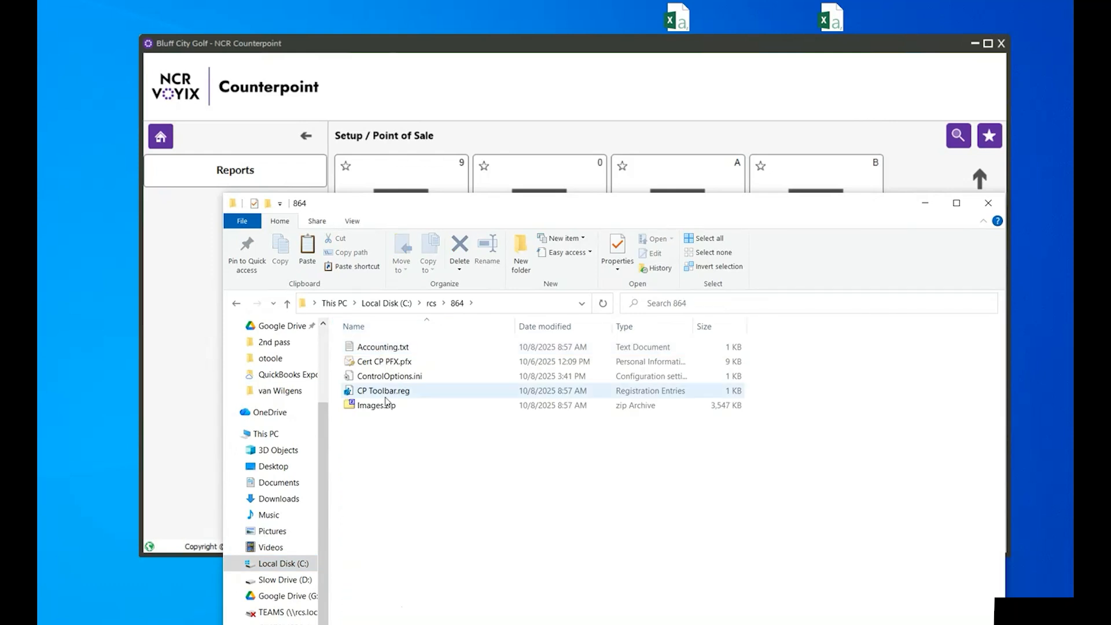
pyautogui.click(399, 391)
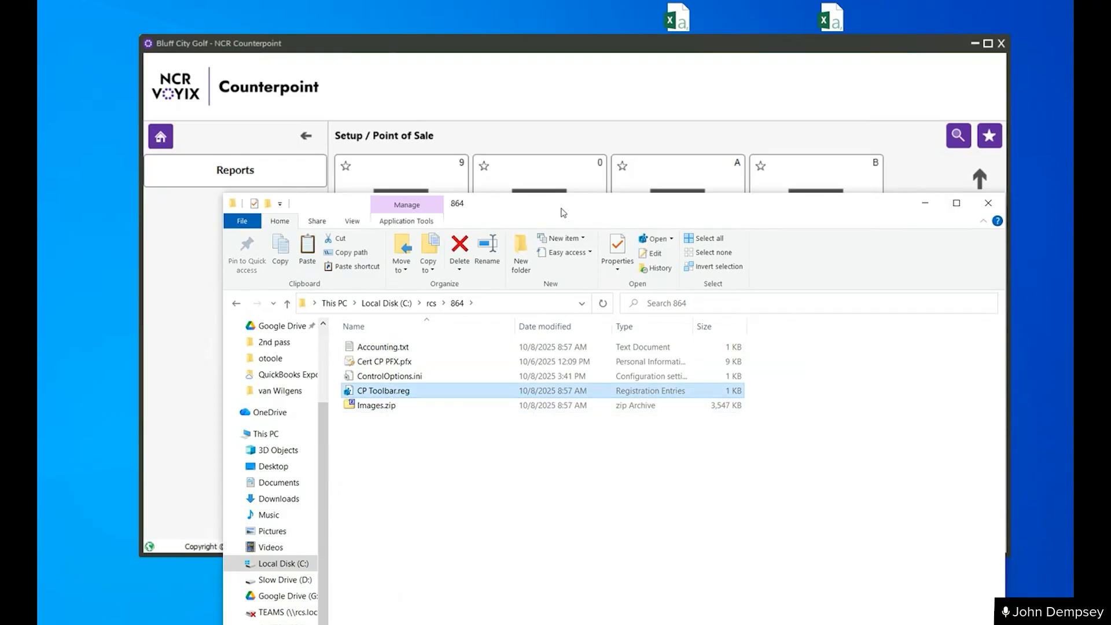
pyautogui.moveTo(563, 213); pyautogui.dragTo(495, 460)
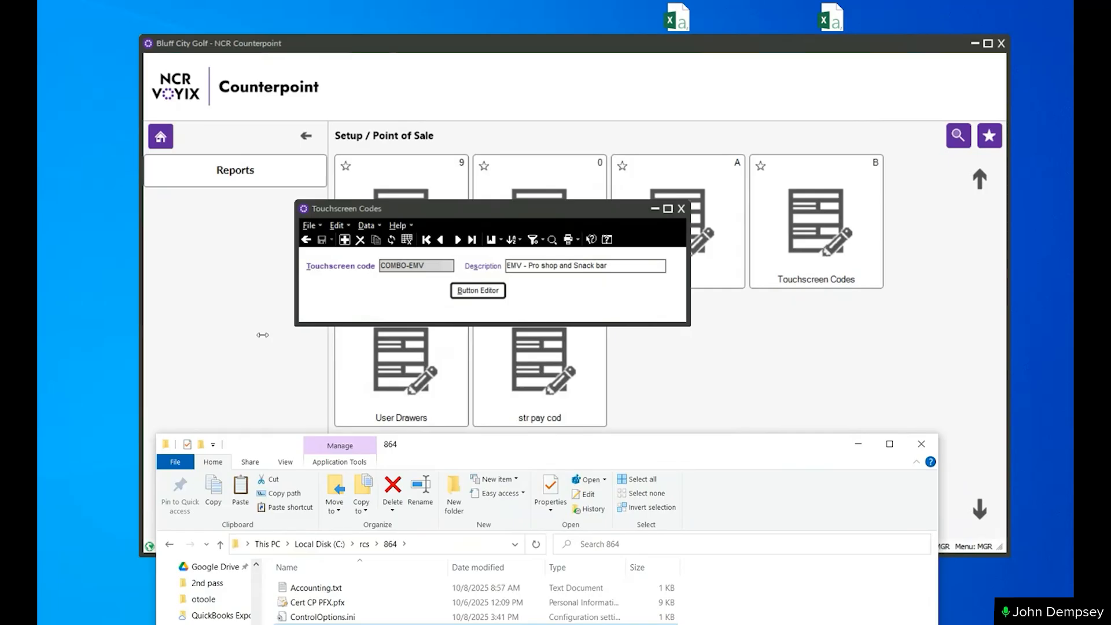
# - Launch the Windows Registry Editor, collapse HKEY_CURRENT_USER and select HKEY_LOCAL_MACHINE
pyautogui.click(86, 621)
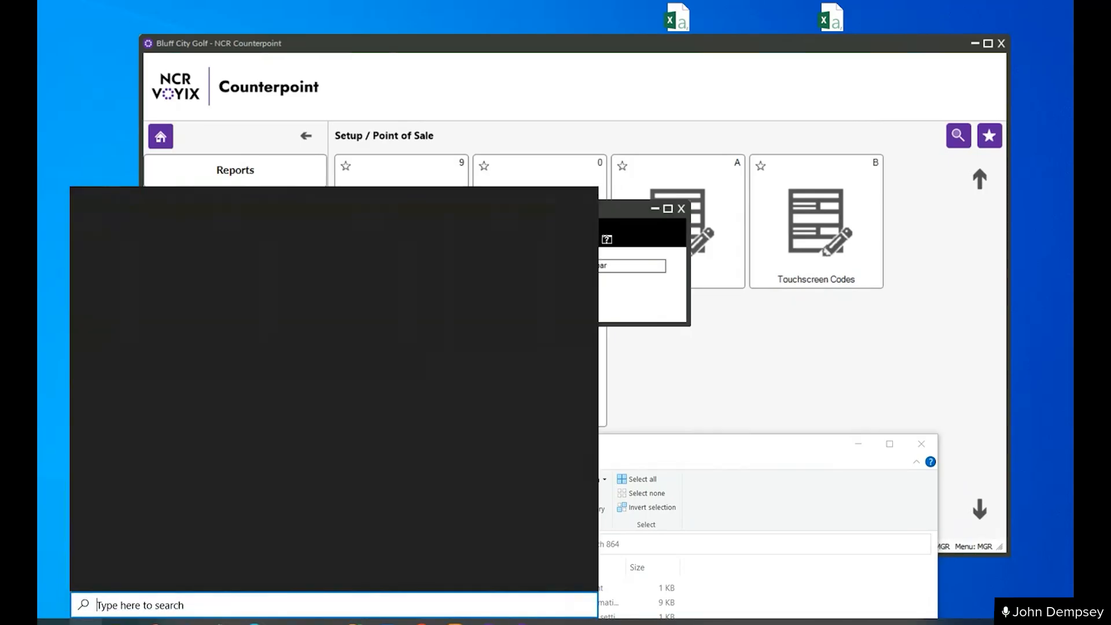
pyautogui.write('g')
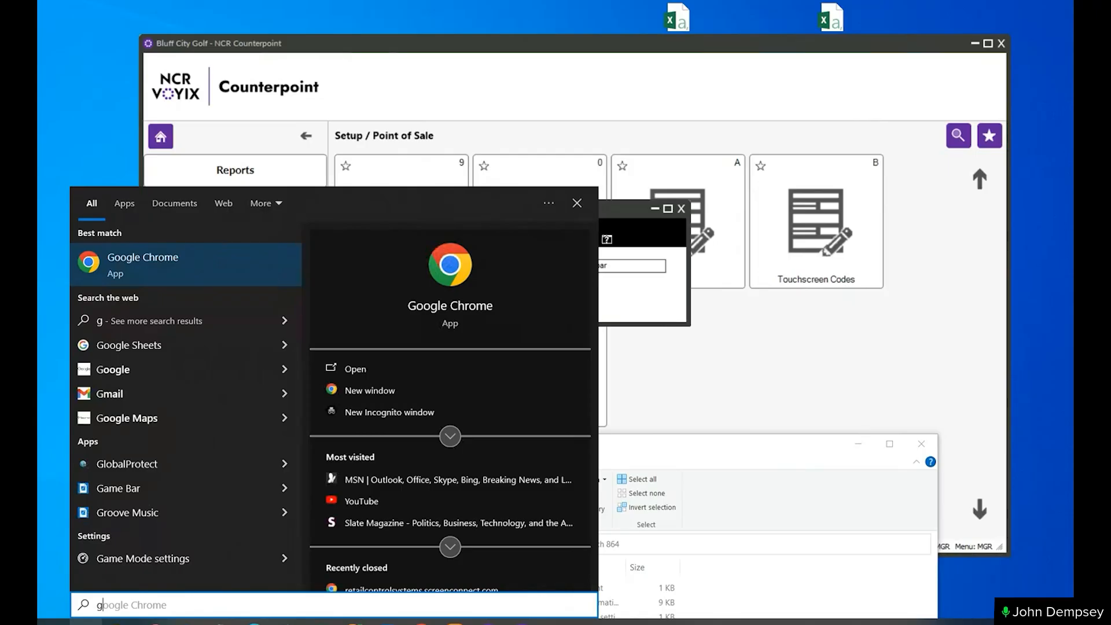
pyautogui.write('egedit')
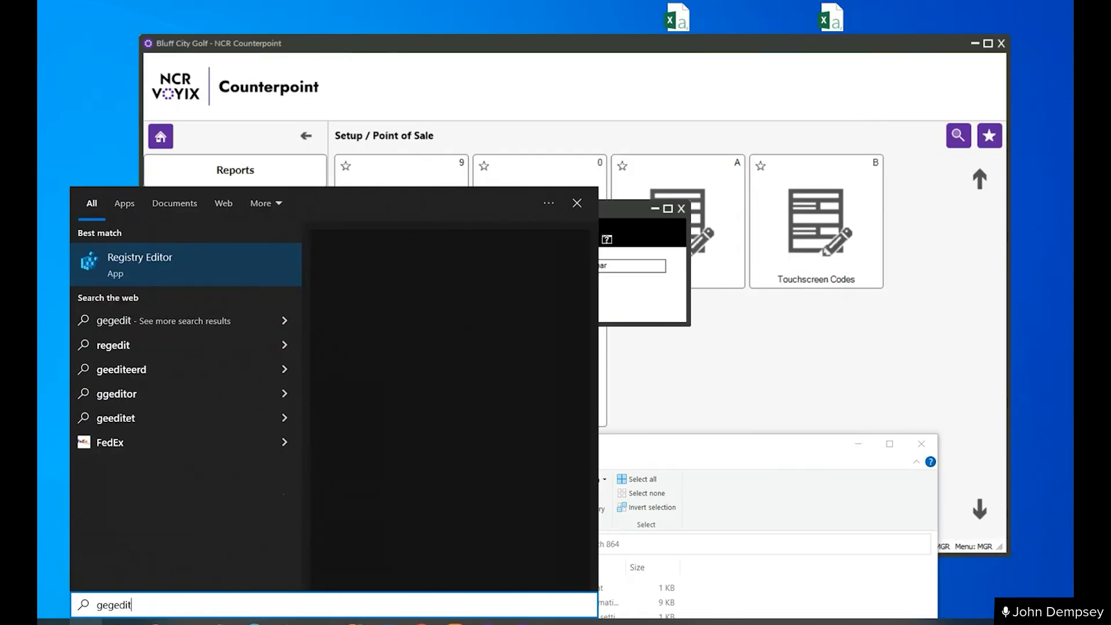
pyautogui.press('Escape')
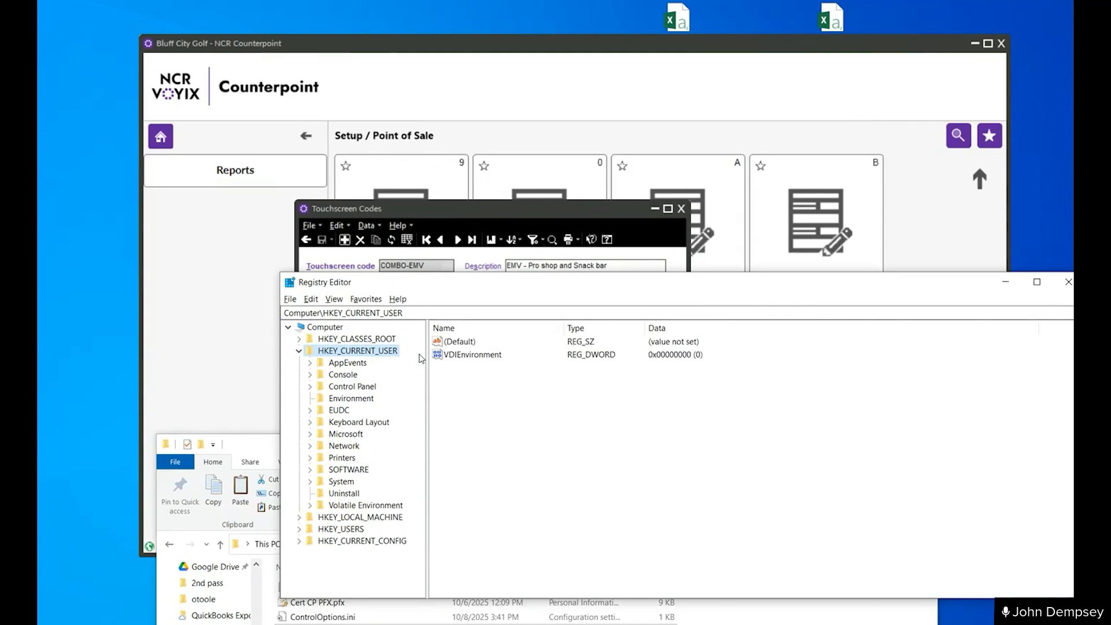
pyautogui.click(298, 350)
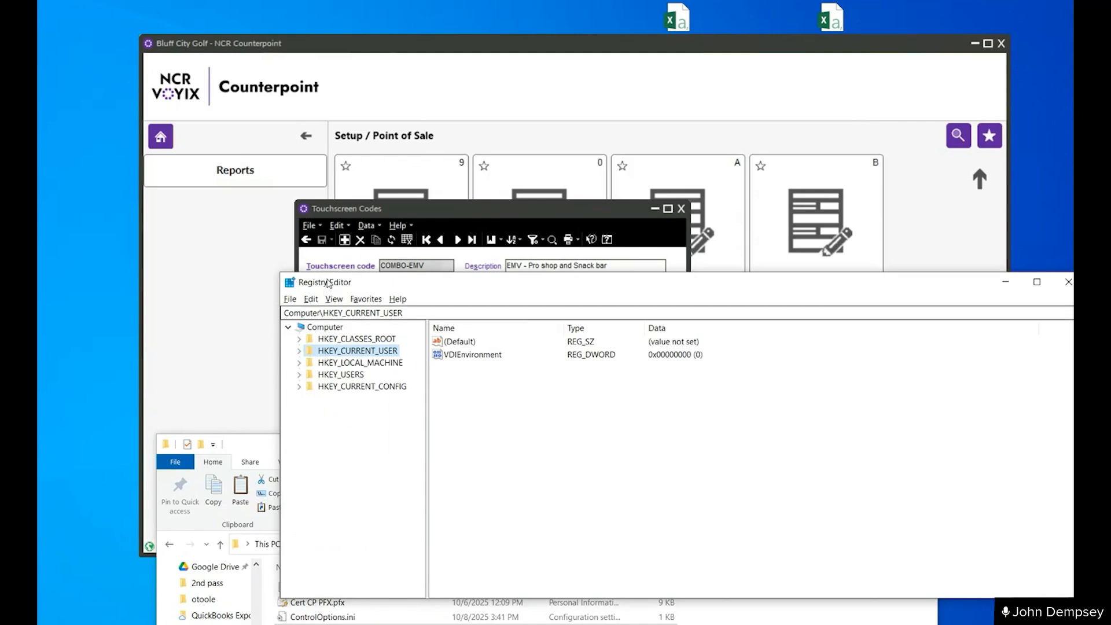
pyautogui.click(335, 363)
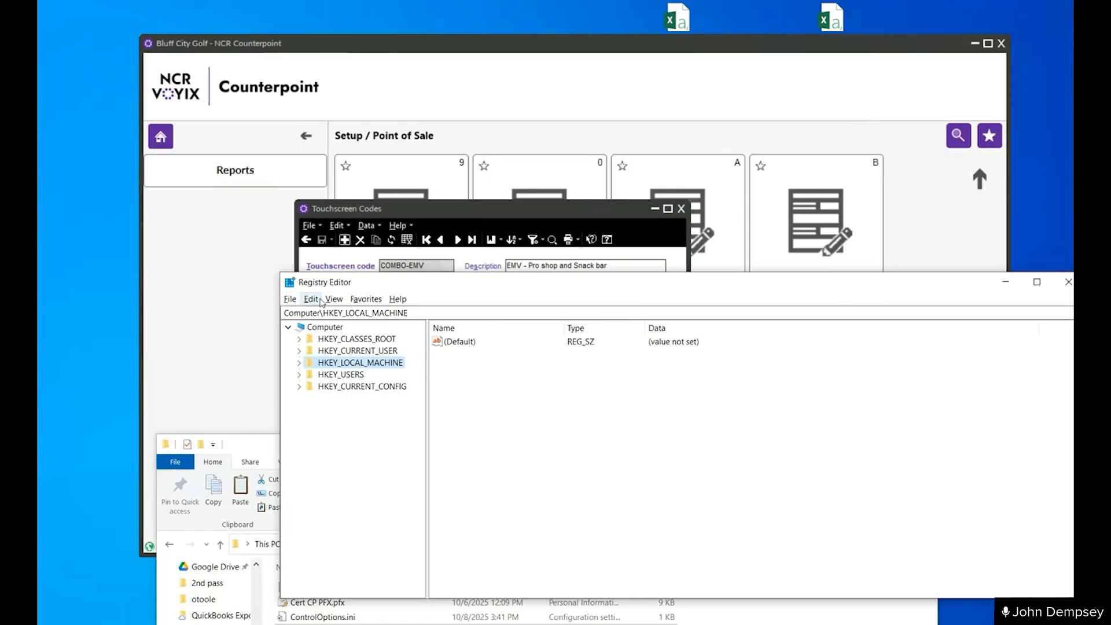
# - Add a new DWORD (32-bit) value with its default name under HKEY_LOCAL_MACHINE and expand that key
pyautogui.rightClick(336, 362)
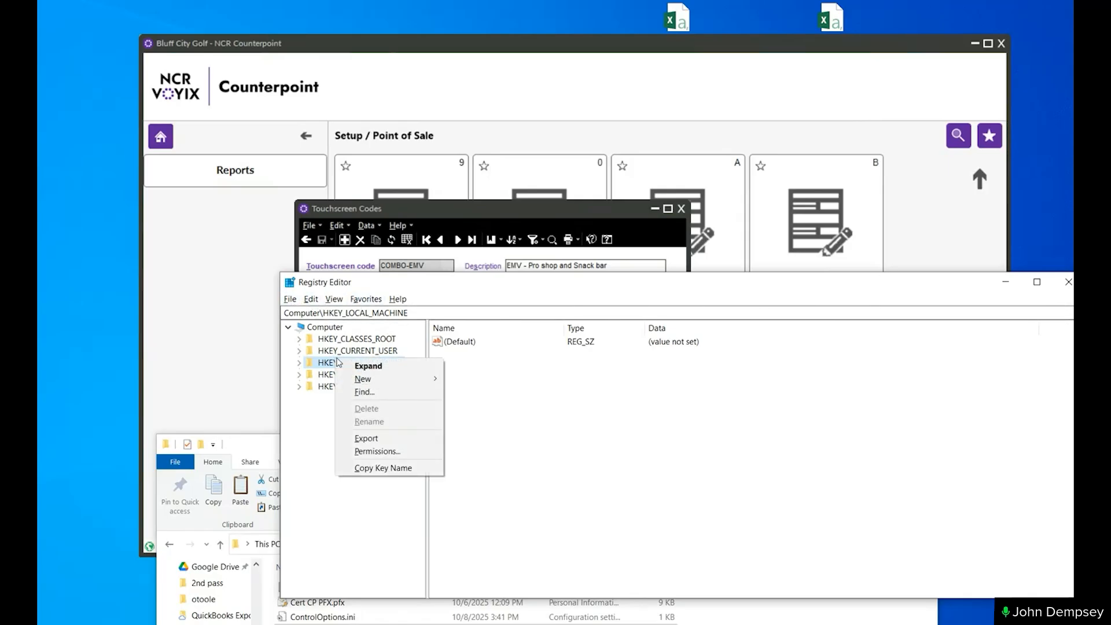
pyautogui.click(335, 362)
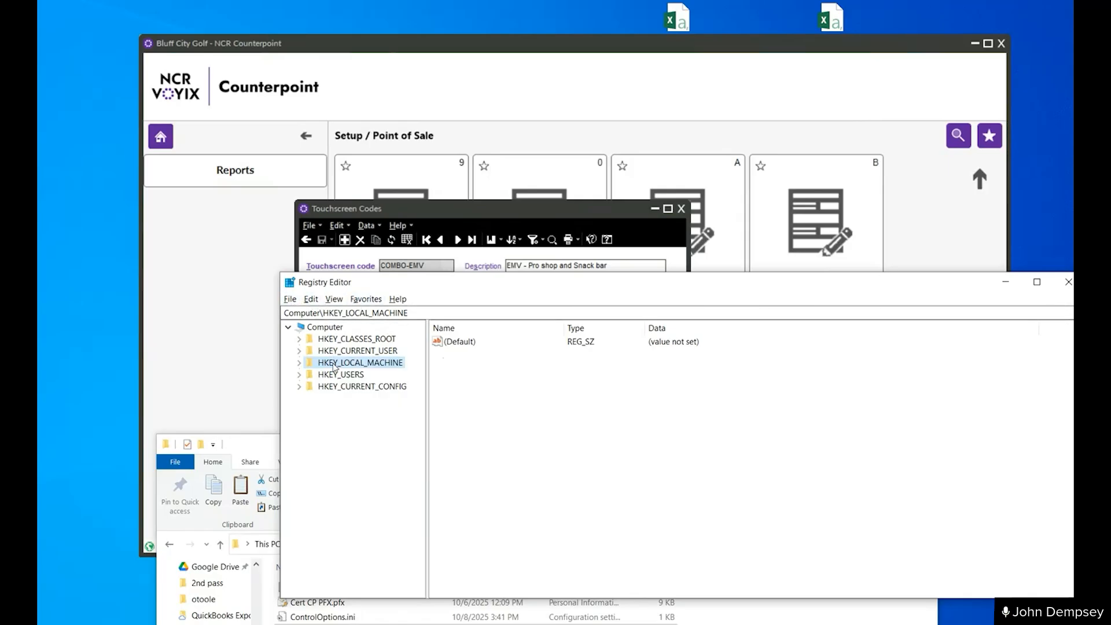
pyautogui.click(310, 299)
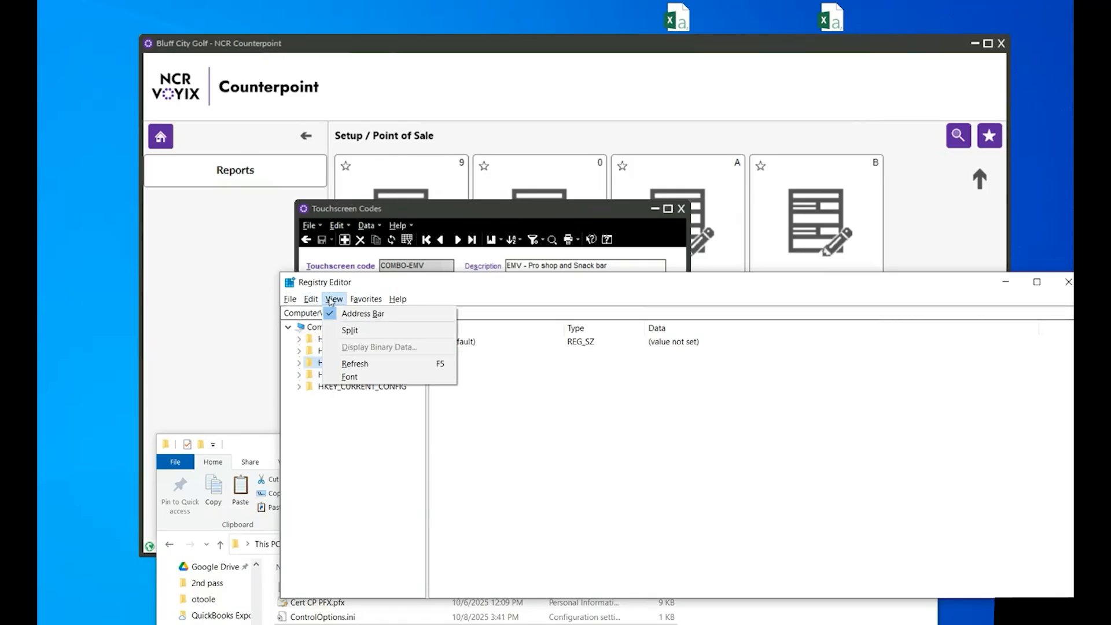
pyautogui.click(310, 299)
pyautogui.click(310, 300)
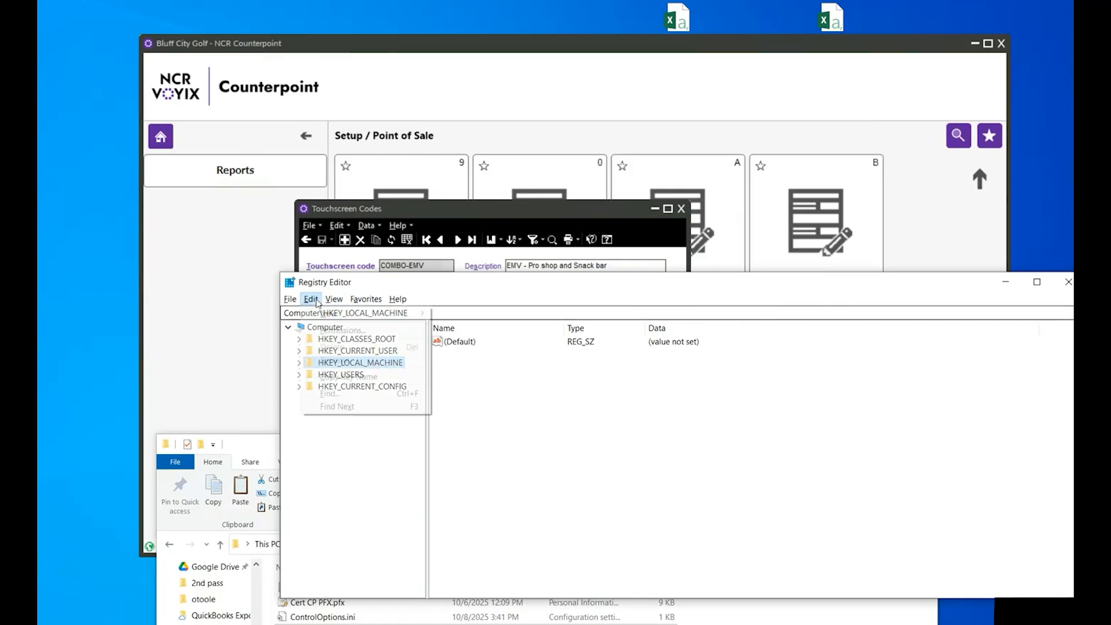
pyautogui.moveTo(332, 321)
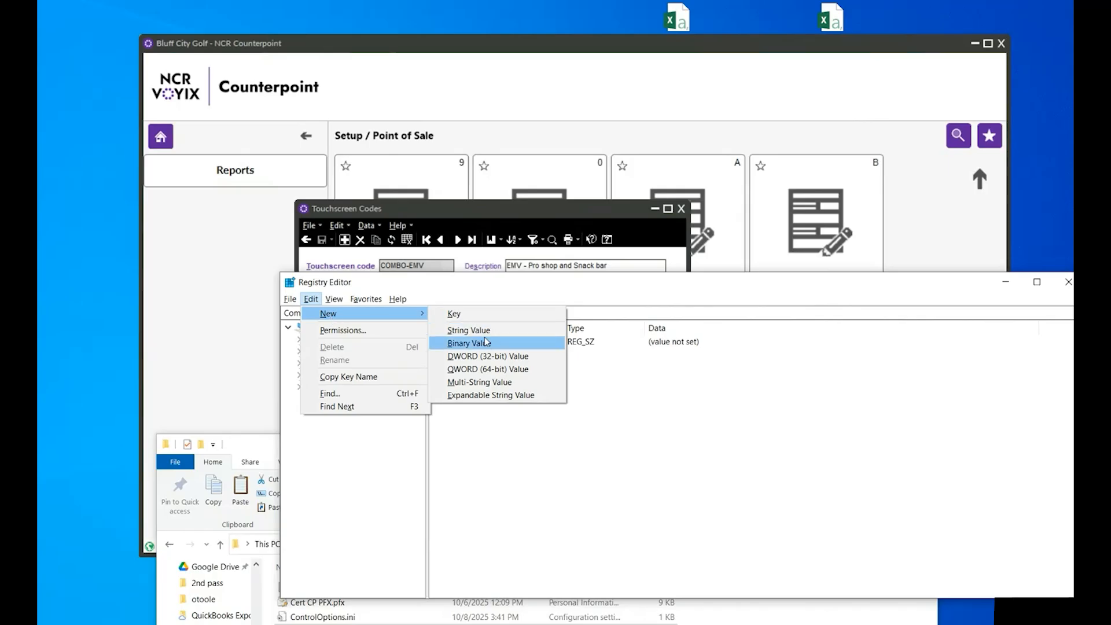
pyautogui.click(488, 357)
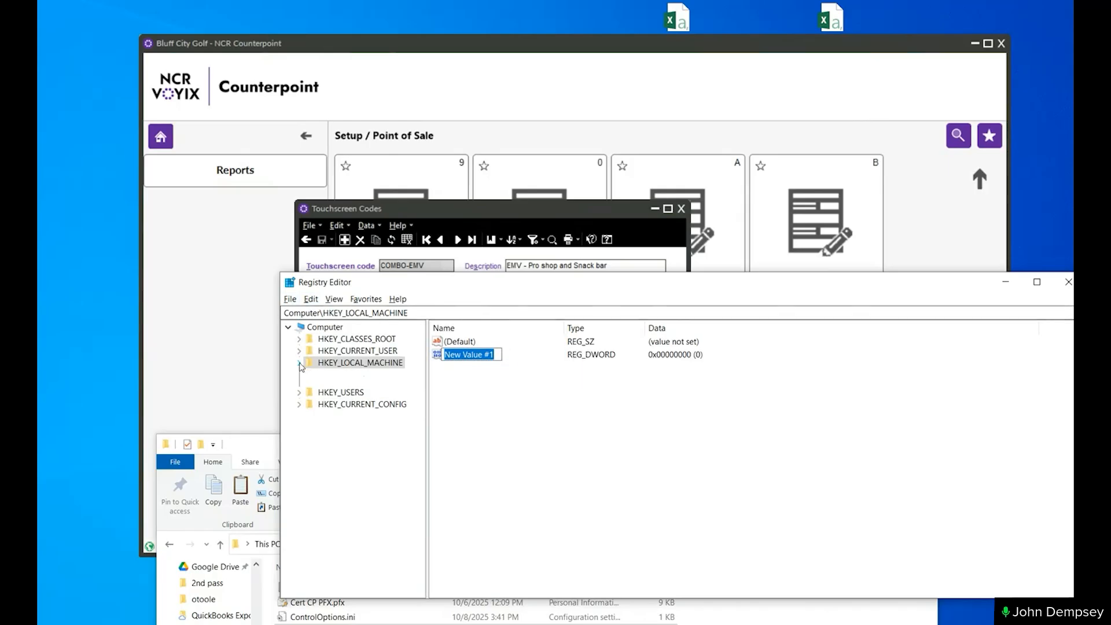
pyautogui.doubleClick(323, 365)
# - Start a registry file import and check the location of CP Toolbar.reg in the 864 folder window
pyautogui.click(291, 299)
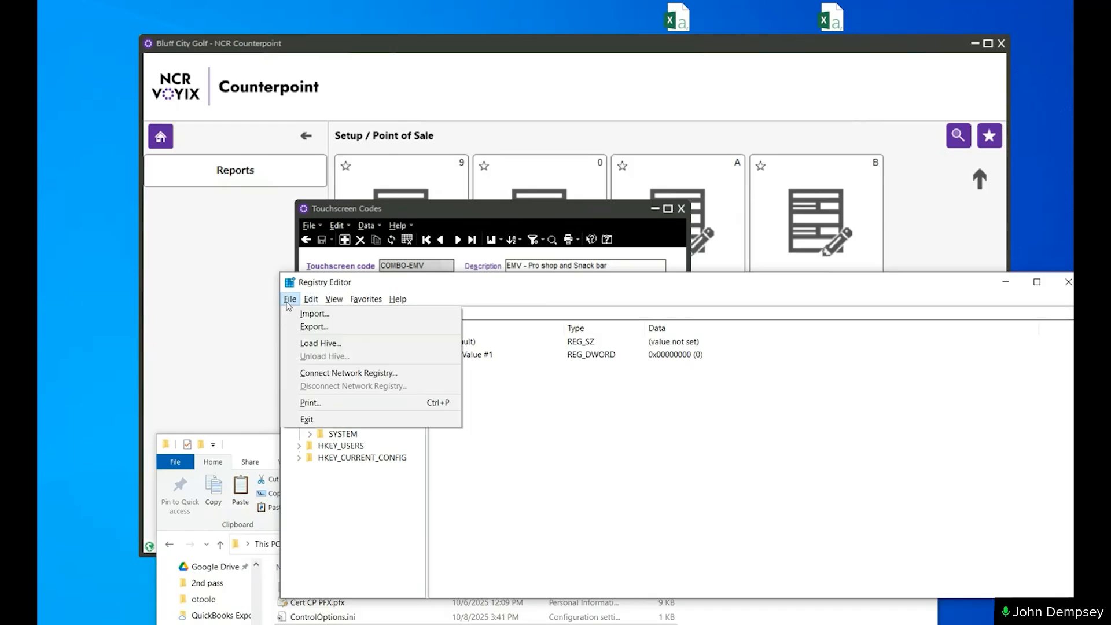
pyautogui.click(304, 313)
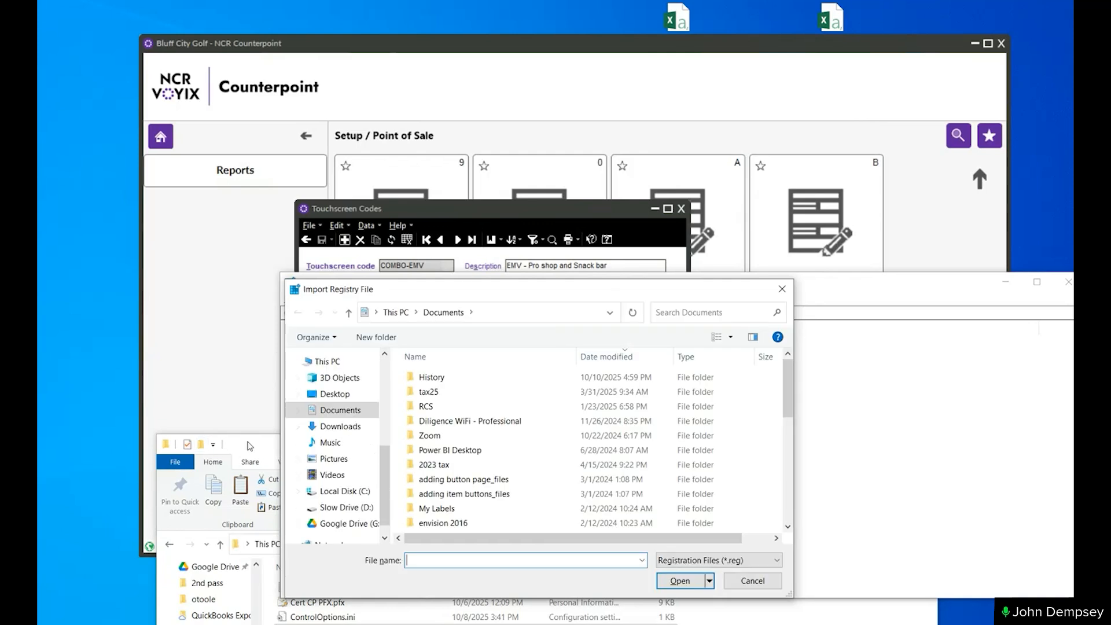
pyautogui.moveTo(250, 445); pyautogui.dragTo(204, 379)
pyautogui.click(269, 566)
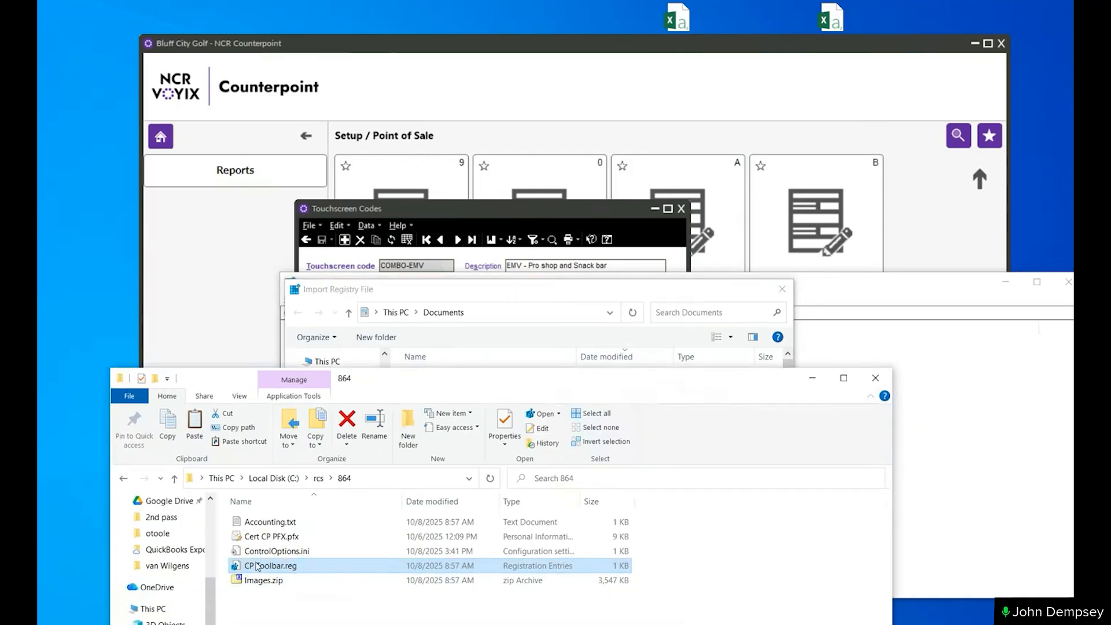
pyautogui.click(457, 291)
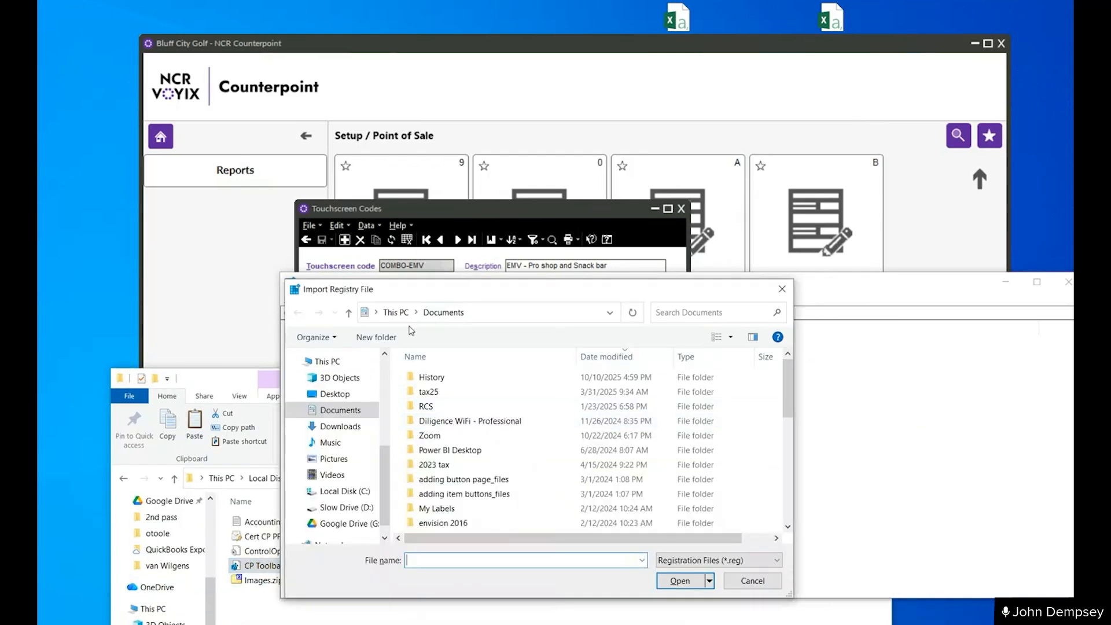
# - Import CP Toolbar.reg from C:\rcs\864 into the registry and close the Registry Editor
pyautogui.click(345, 492)
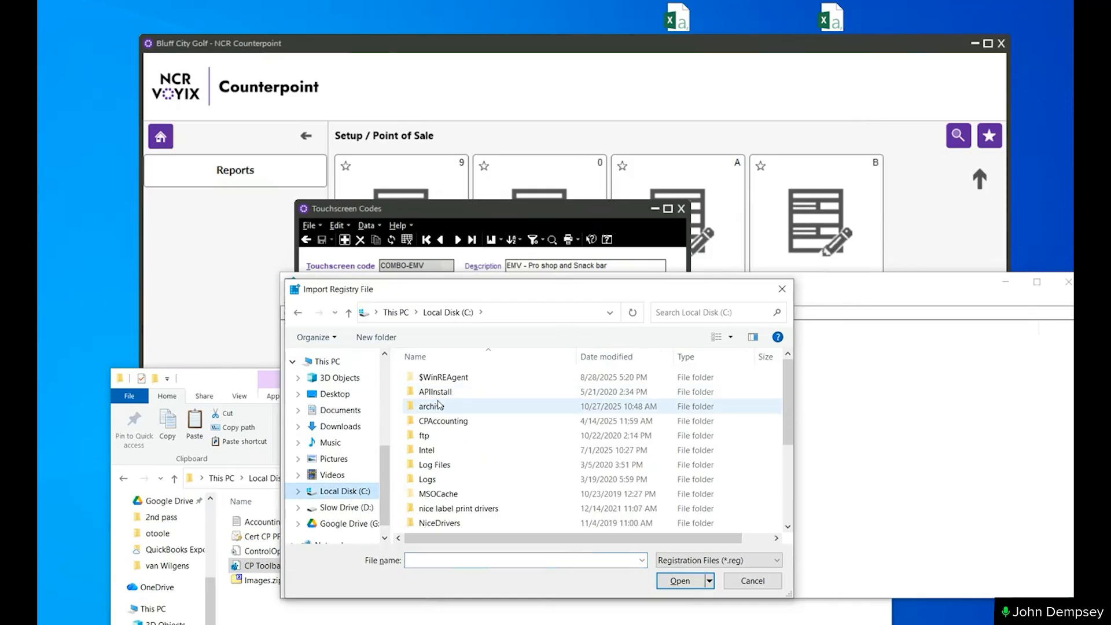
pyautogui.scroll(-3, 438, 463)
pyautogui.click(438, 467)
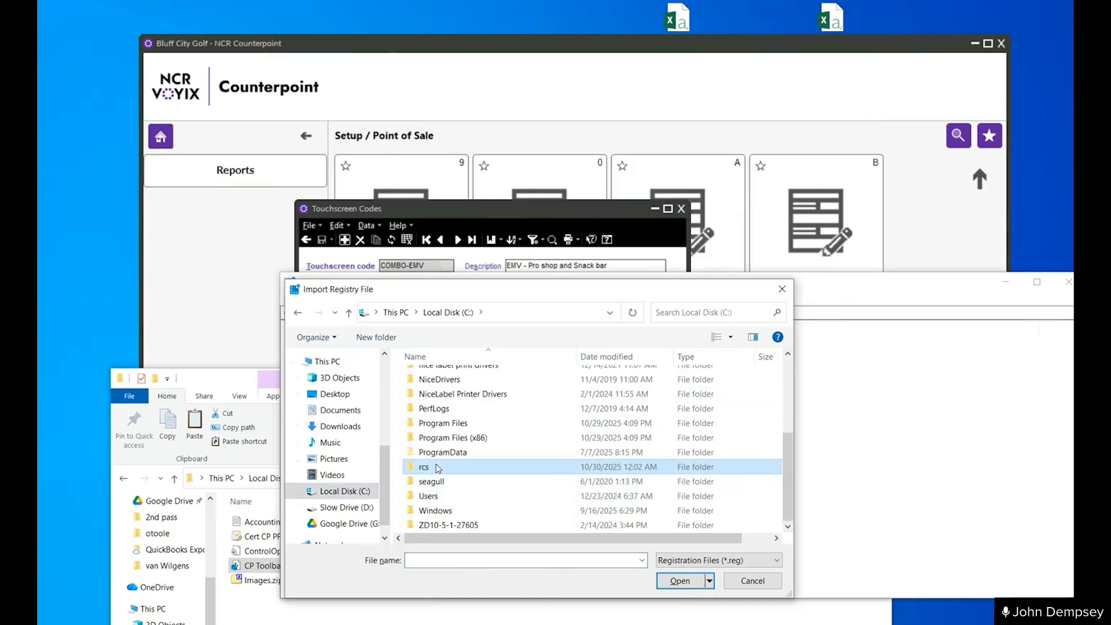
pyautogui.doubleClick(438, 467)
pyautogui.doubleClick(422, 377)
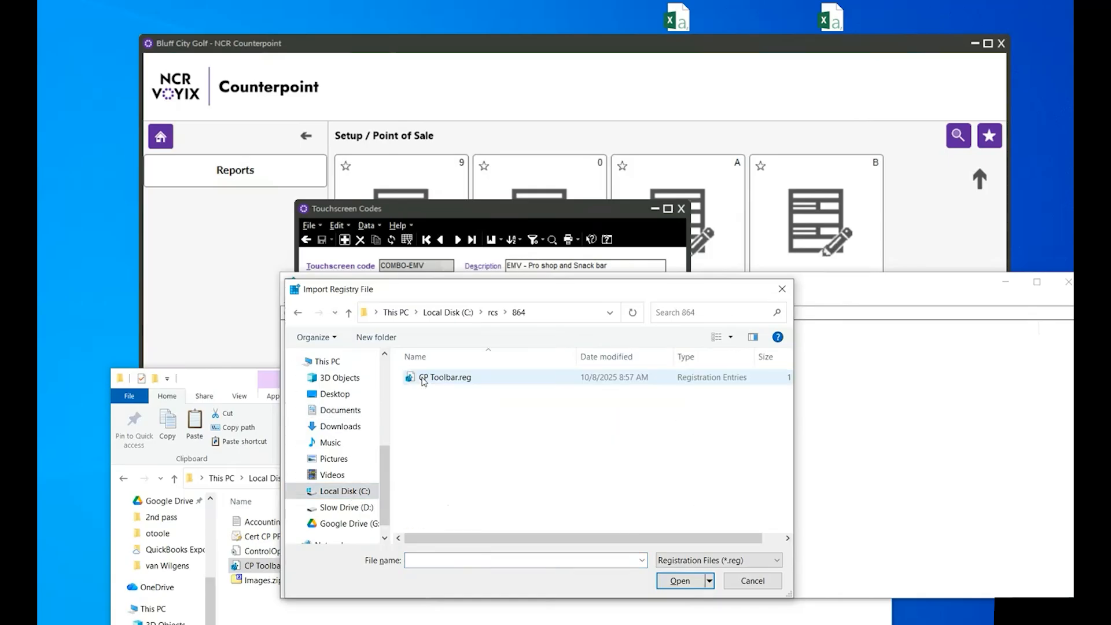
pyautogui.click(424, 379)
pyautogui.click(677, 580)
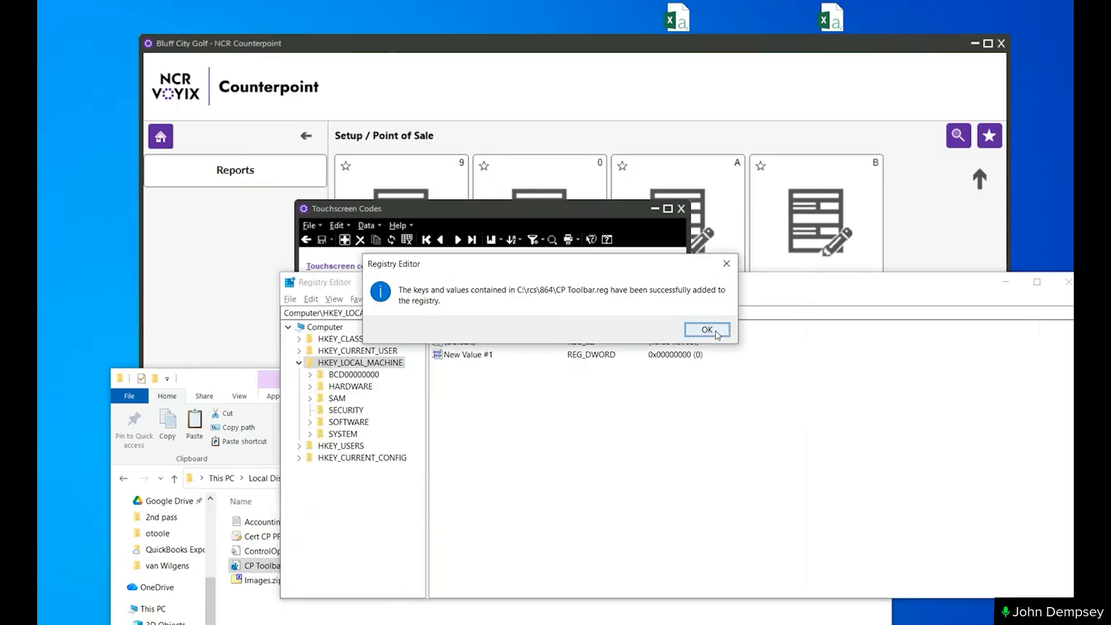
pyautogui.click(707, 329)
pyautogui.moveTo(528, 293); pyautogui.dragTo(389, 296)
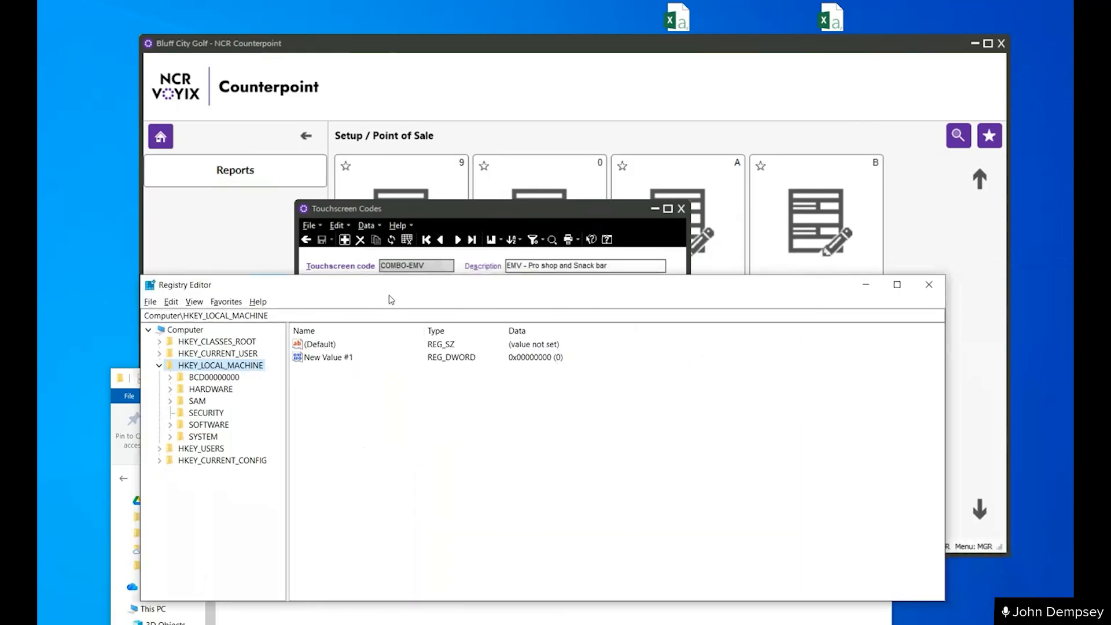
pyautogui.click(929, 284)
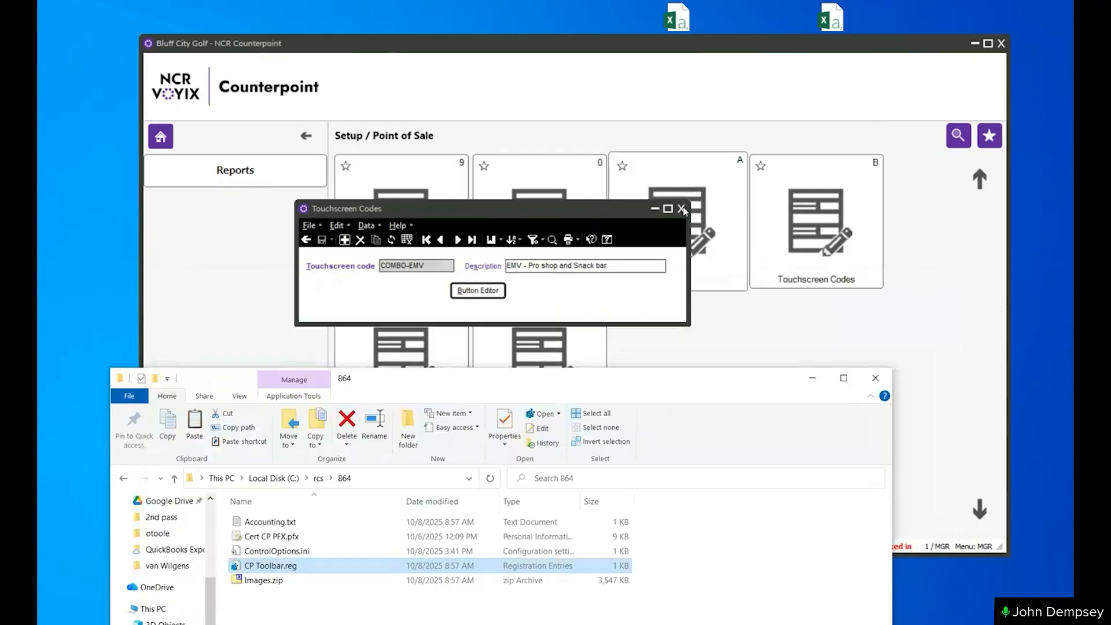
# - Close the Touchscreen Codes window, return to the main menu and exit Counterpoint
pyautogui.click(683, 210)
pyautogui.press('Escape')
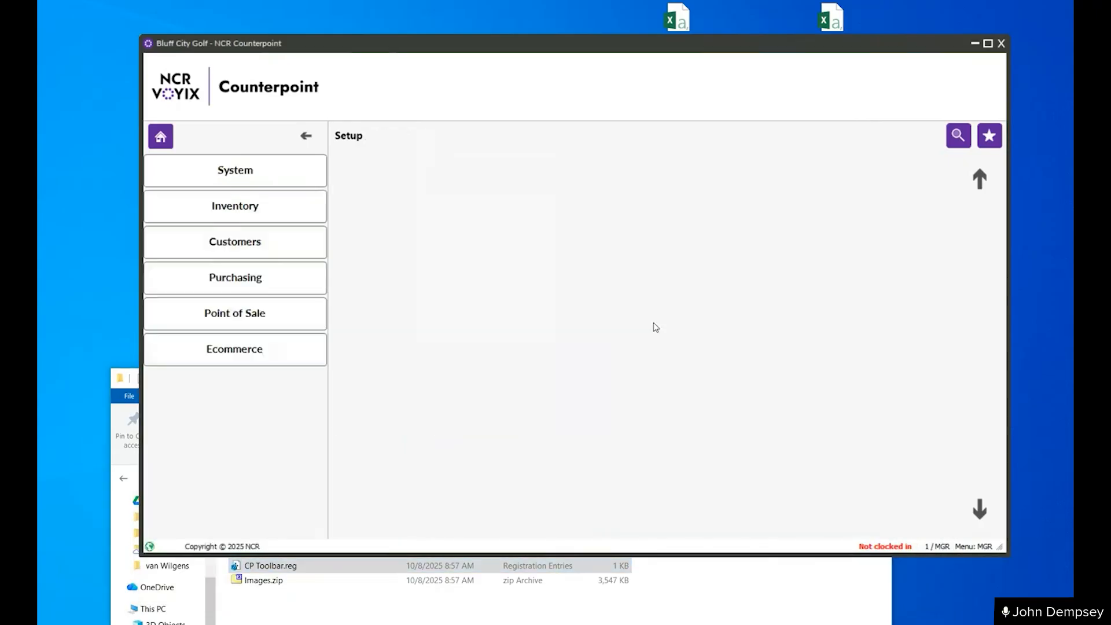
pyautogui.press('Escape')
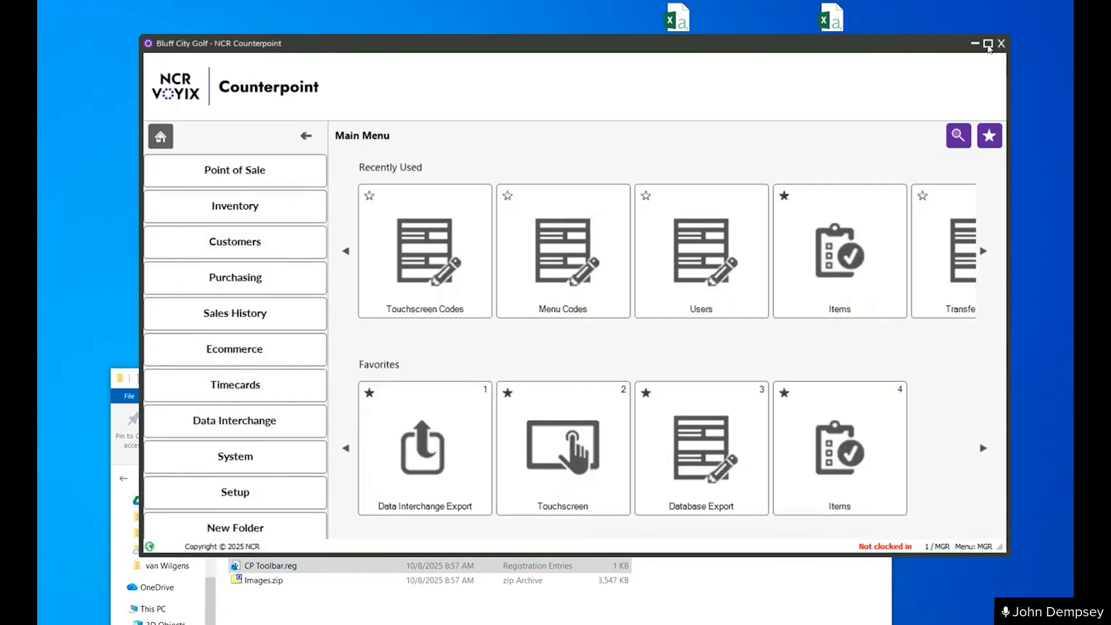
pyautogui.click(1002, 43)
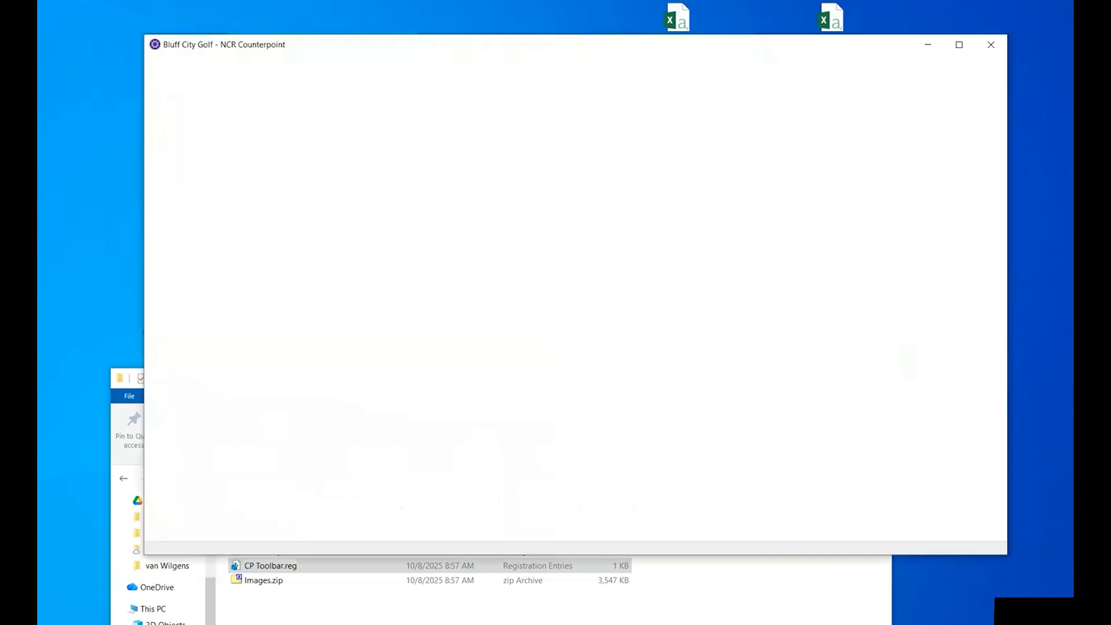
# - Open the Users window, look at the FRONT user's record and close the window
pyautogui.click(670, 272)
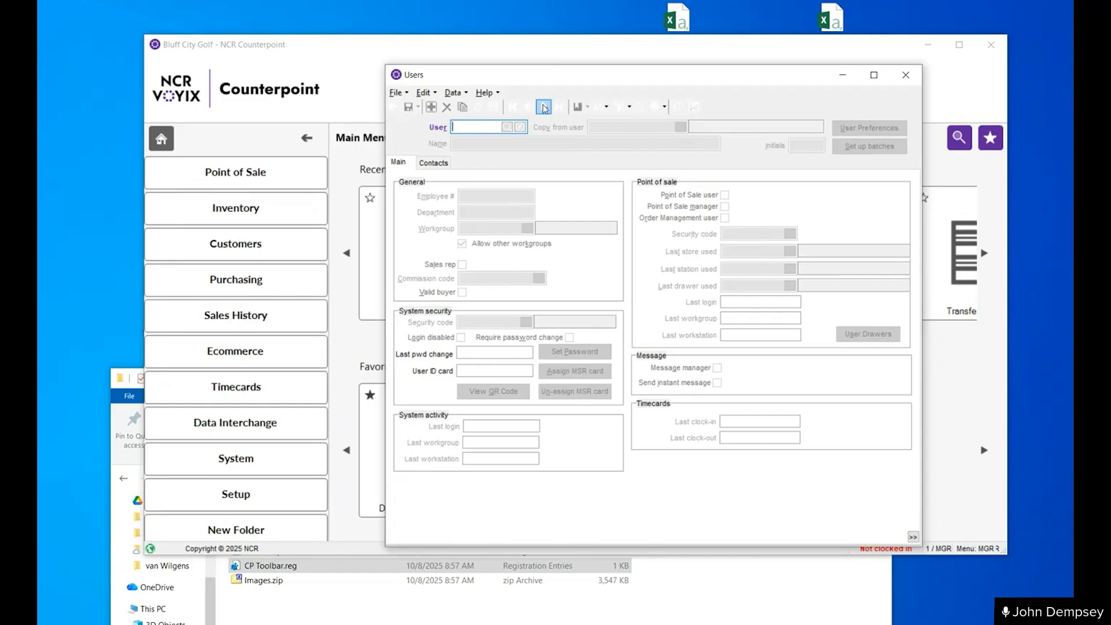
pyautogui.click(544, 107)
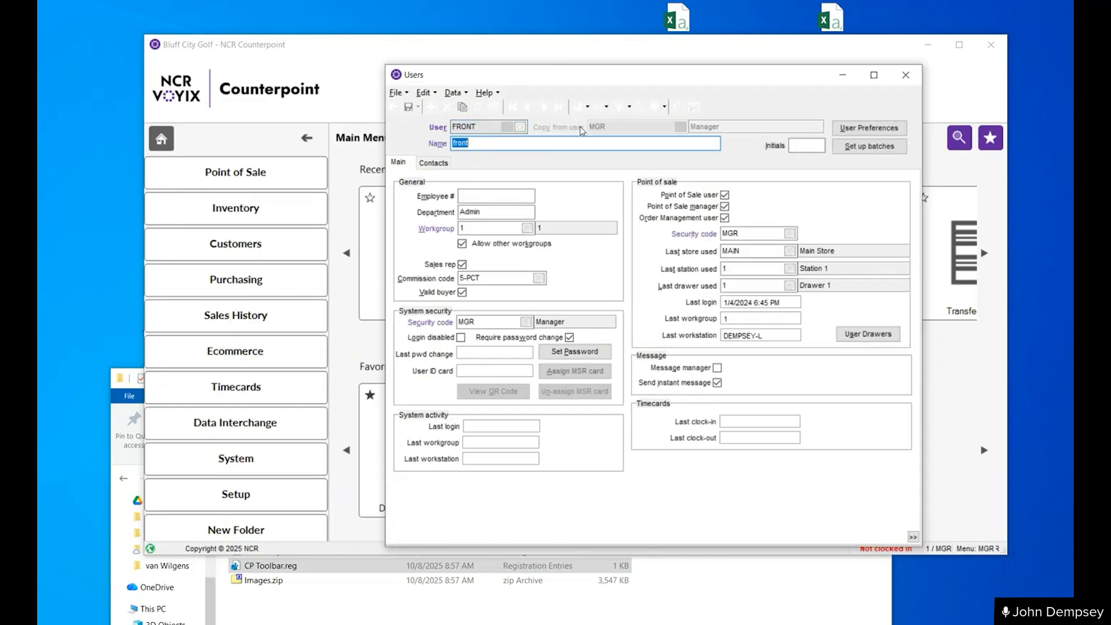
pyautogui.click(906, 76)
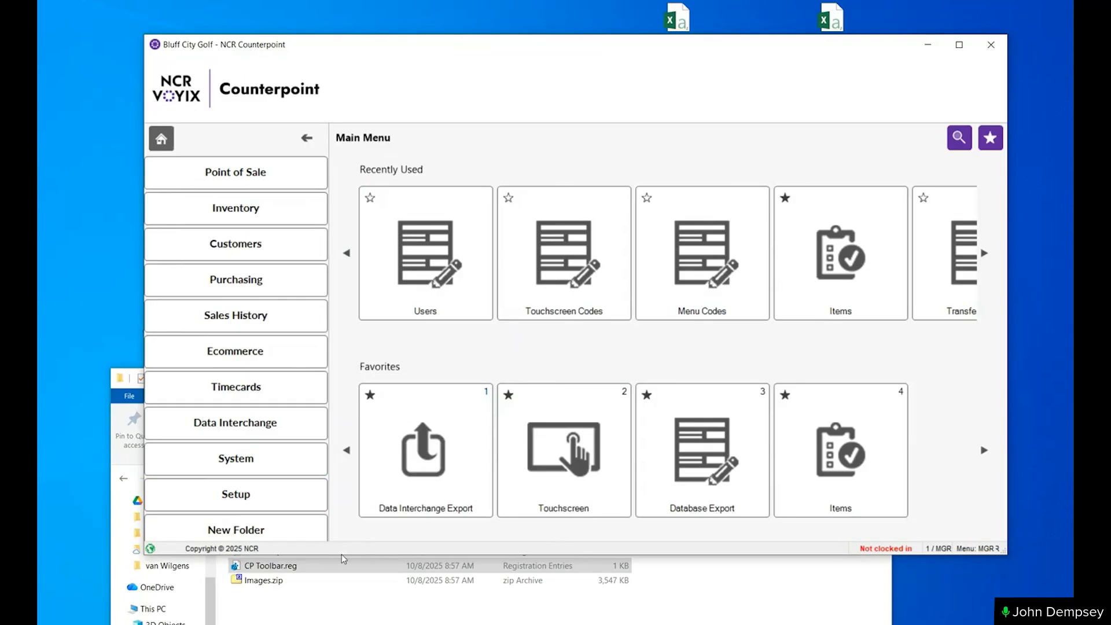
# - Browse in File Explorer to C:\Program Files (x86)\Radiant Systems\CounterPoint\CPSQL.2\Toplevel
pyautogui.click(330, 611)
pyautogui.moveTo(446, 379); pyautogui.dragTo(489, 107)
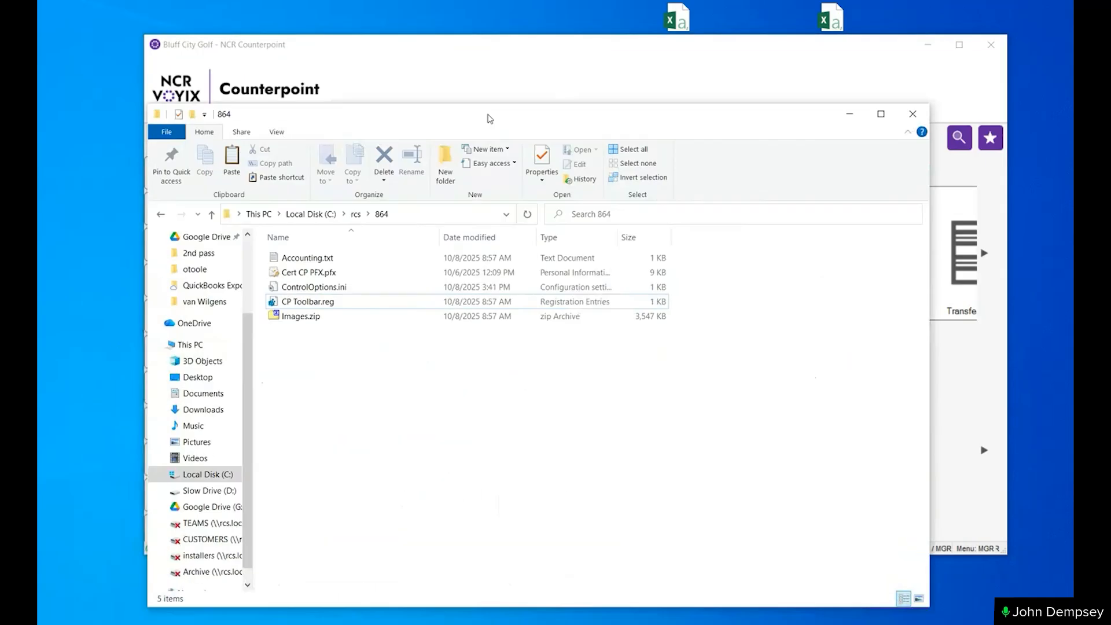
pyautogui.click(301, 204)
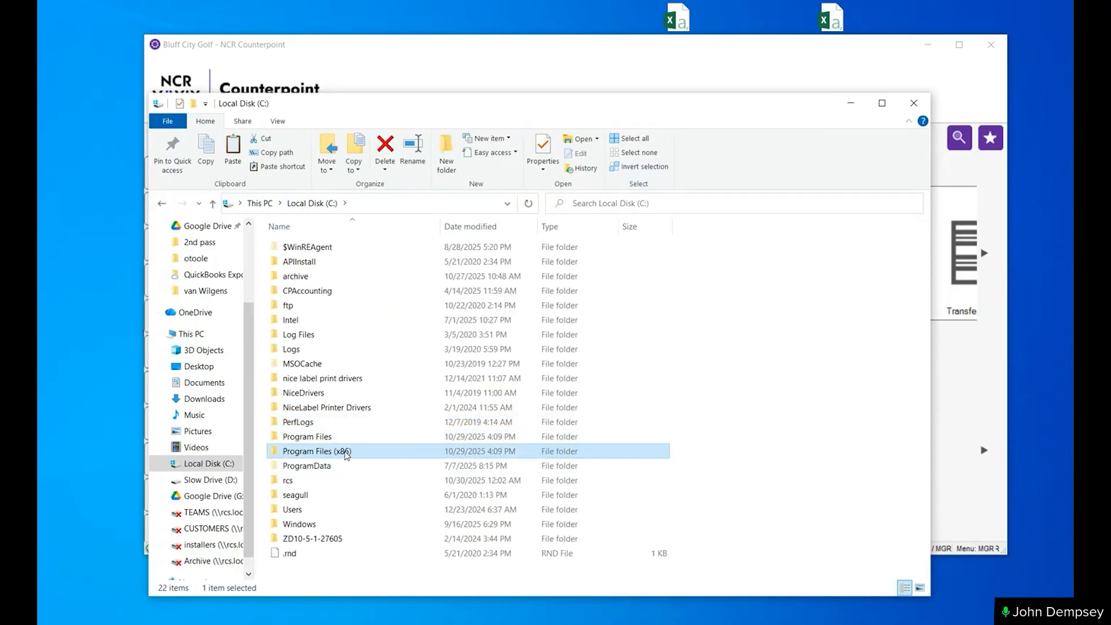
pyautogui.doubleClick(492, 449)
pyautogui.click(317, 262)
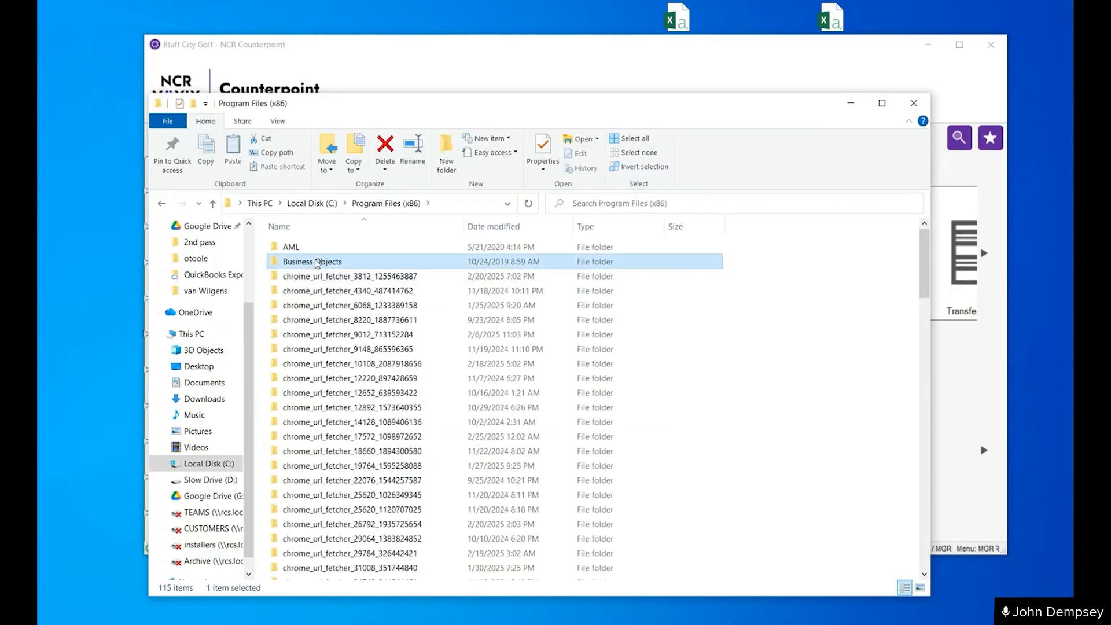
pyautogui.press('r')
pyautogui.press('Return')
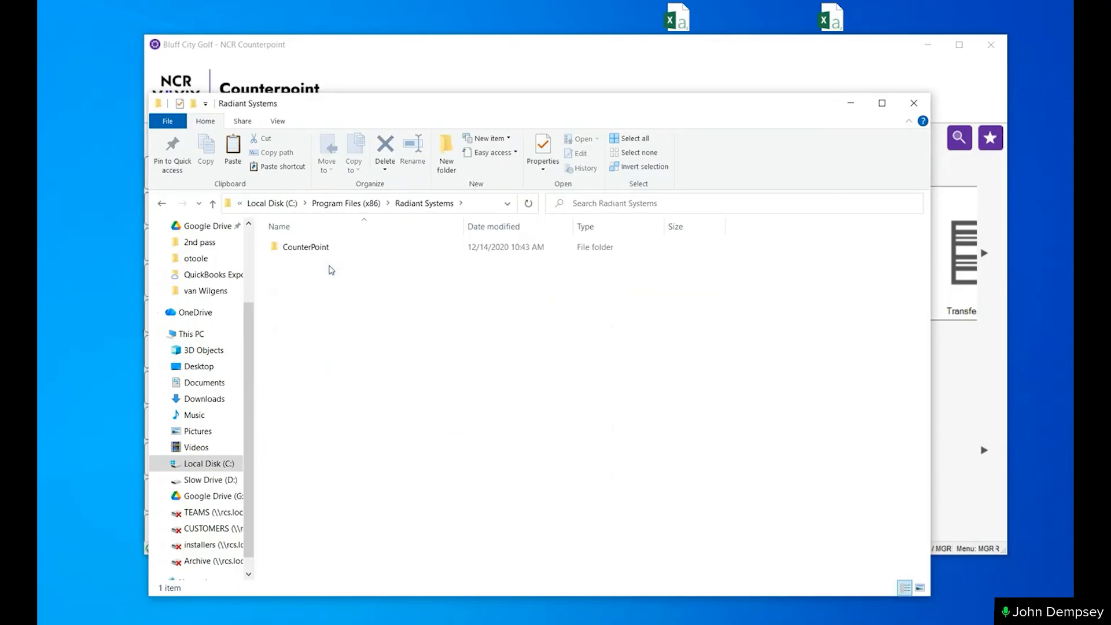
pyautogui.doubleClick(292, 251)
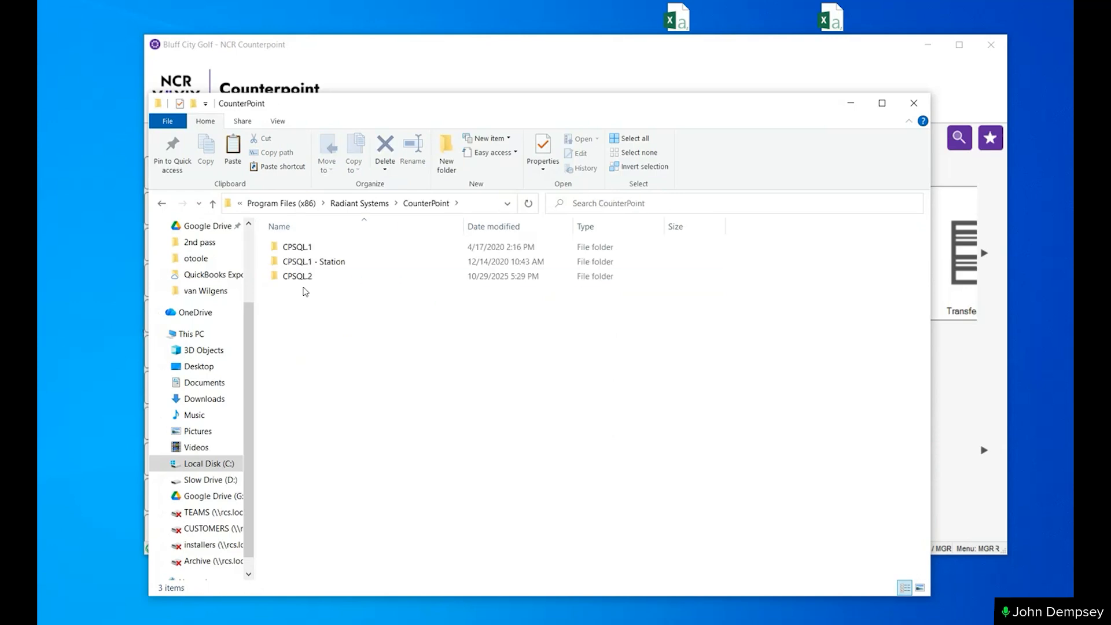
pyautogui.doubleClick(301, 277)
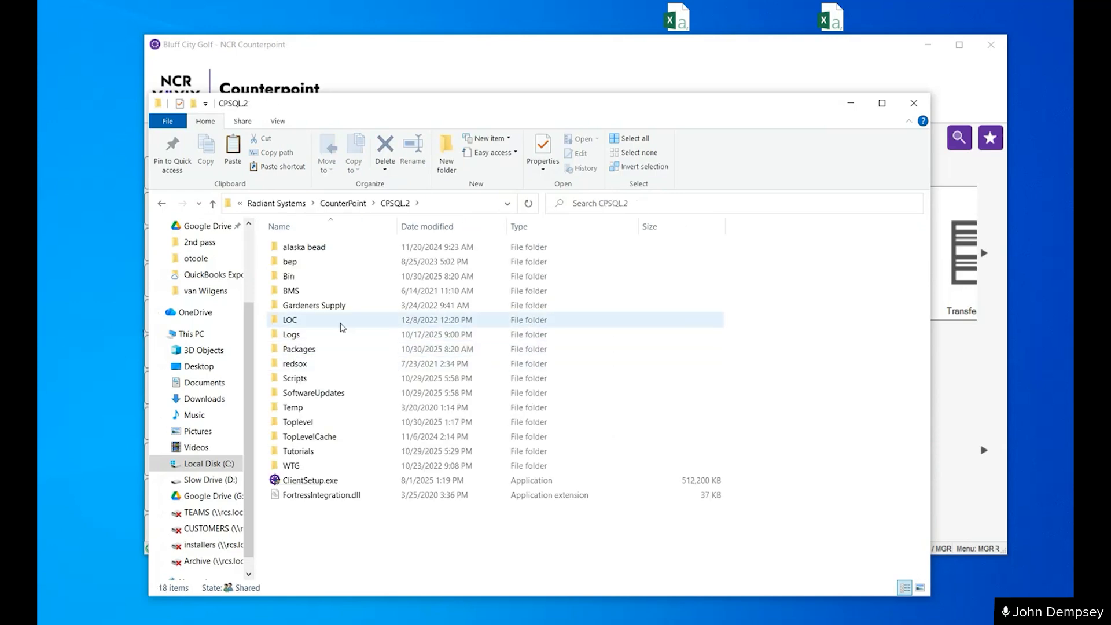
pyautogui.doubleClick(312, 425)
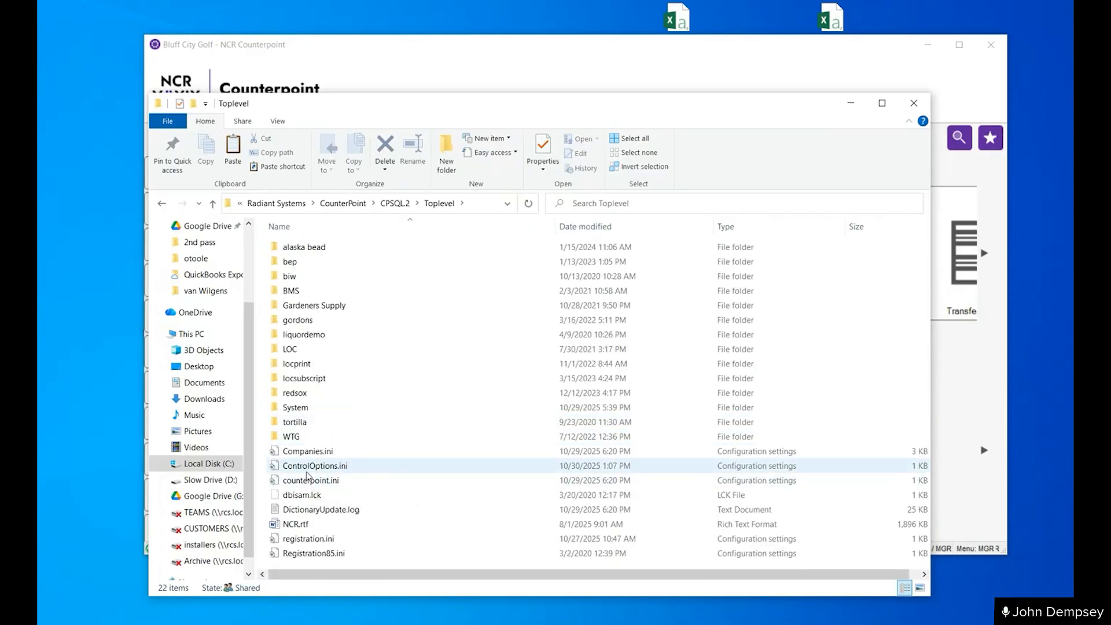
# - Edit ControlOptions.ini in Notepad and set AccountingInterface to L
pyautogui.click(312, 466)
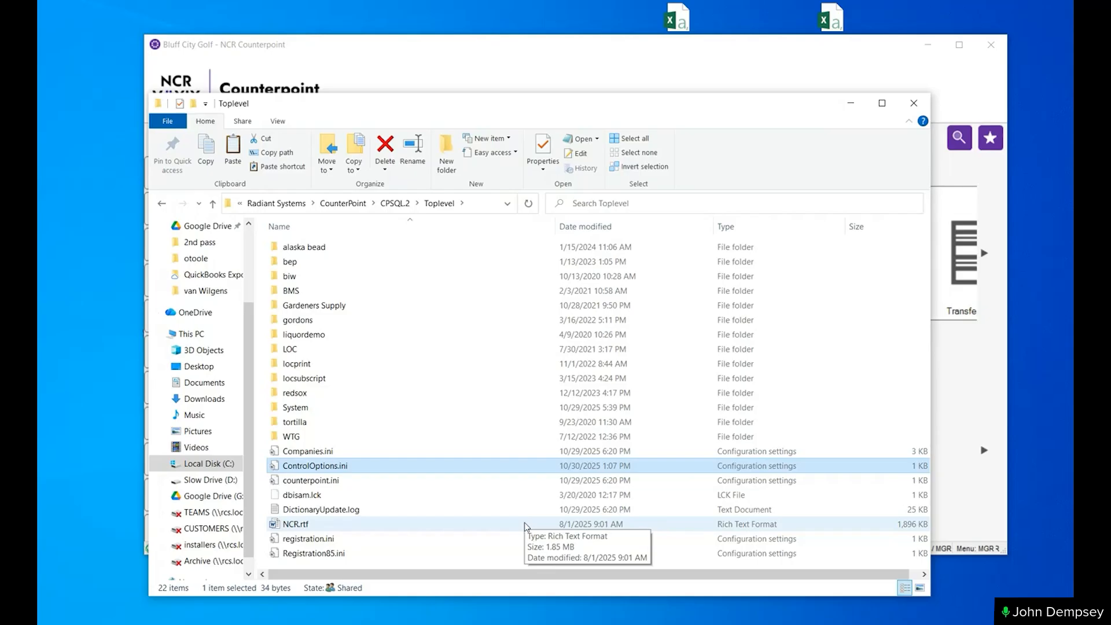
pyautogui.rightClick(340, 471)
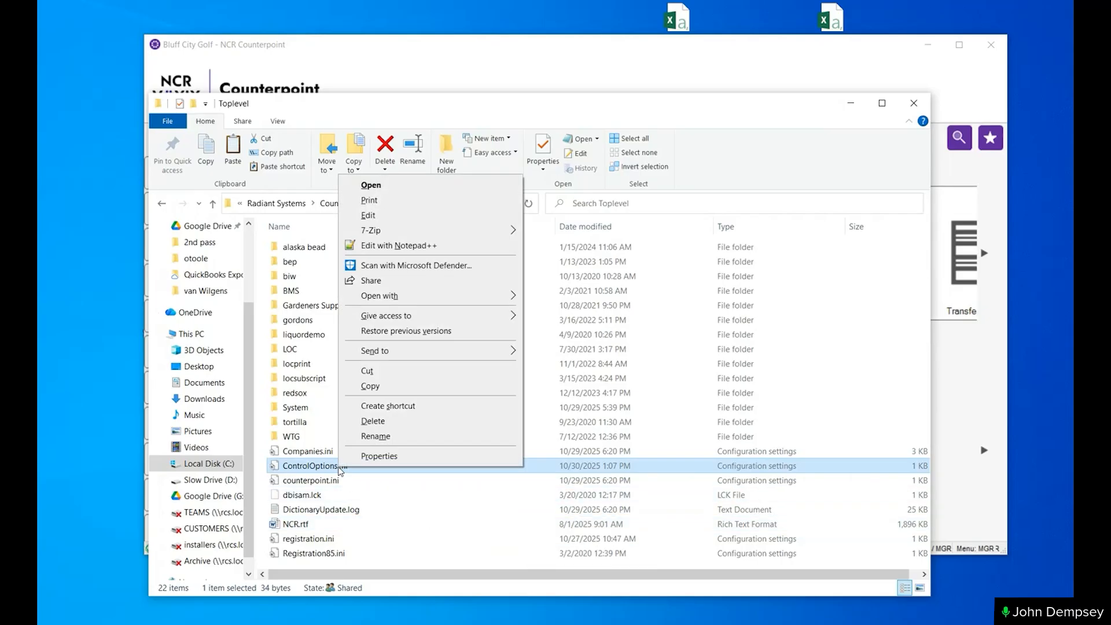
pyautogui.click(408, 216)
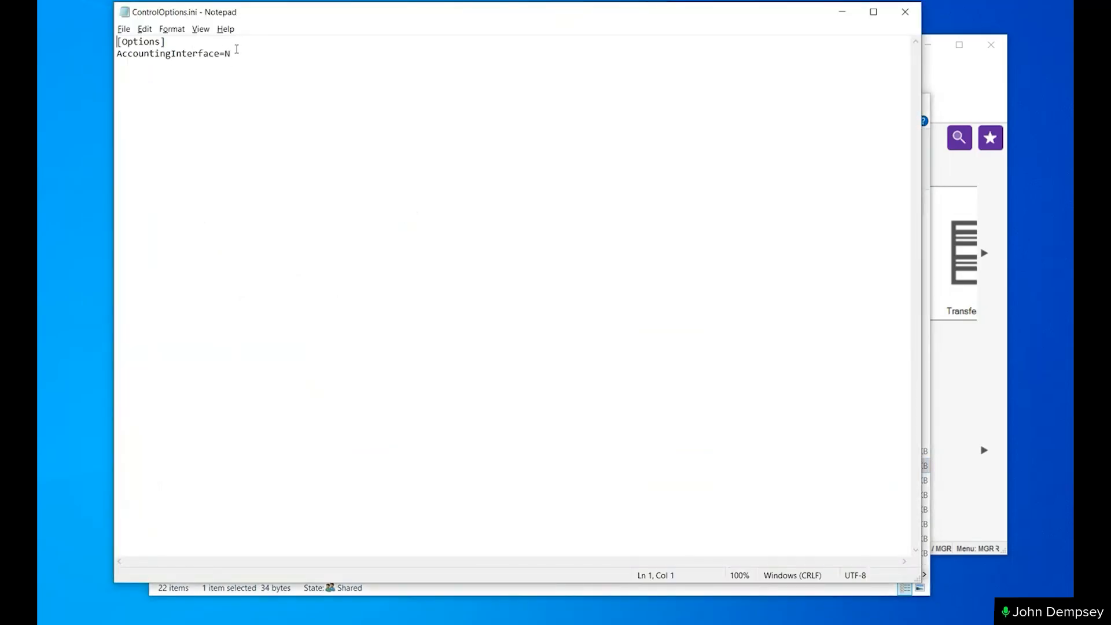
pyautogui.moveTo(236, 49); pyautogui.dragTo(73, 57)
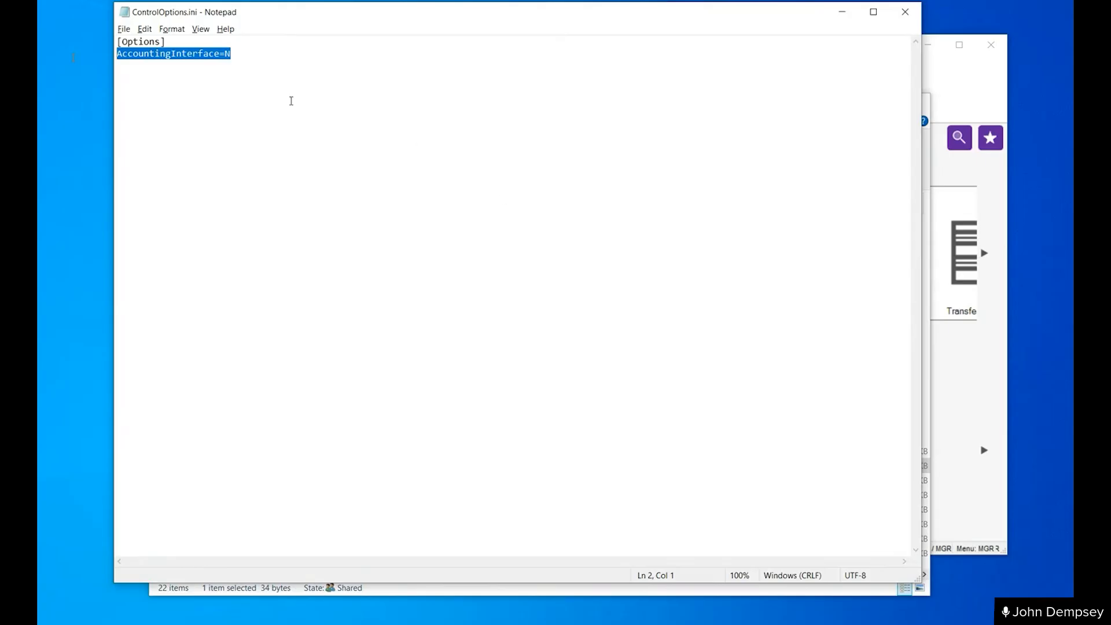
pyautogui.click(246, 55)
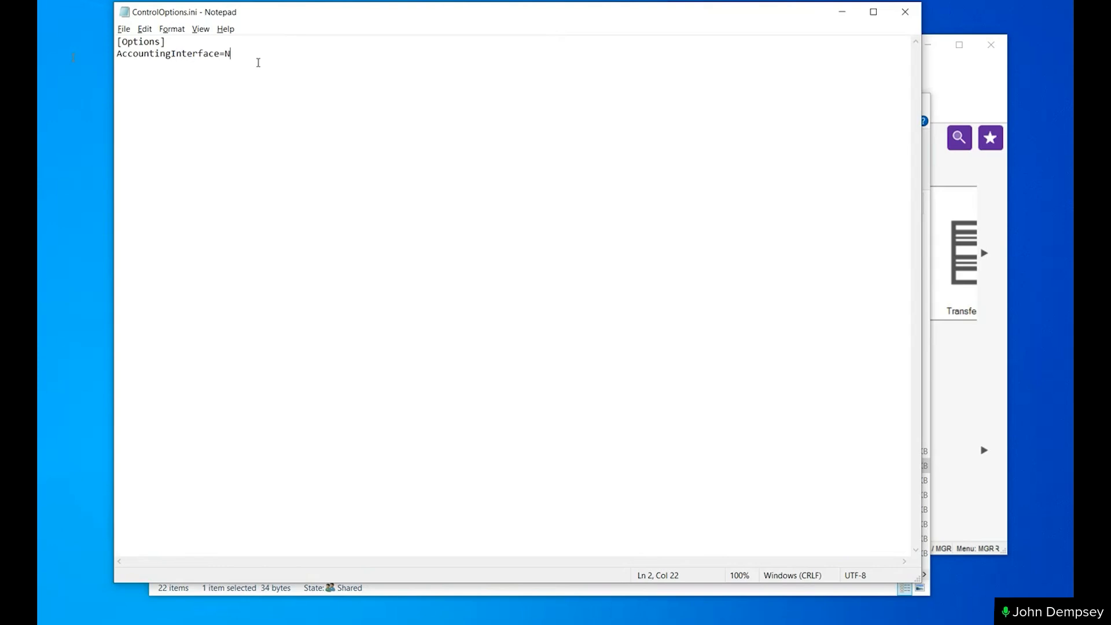
pyautogui.press('BackSpace')
pyautogui.write('L')
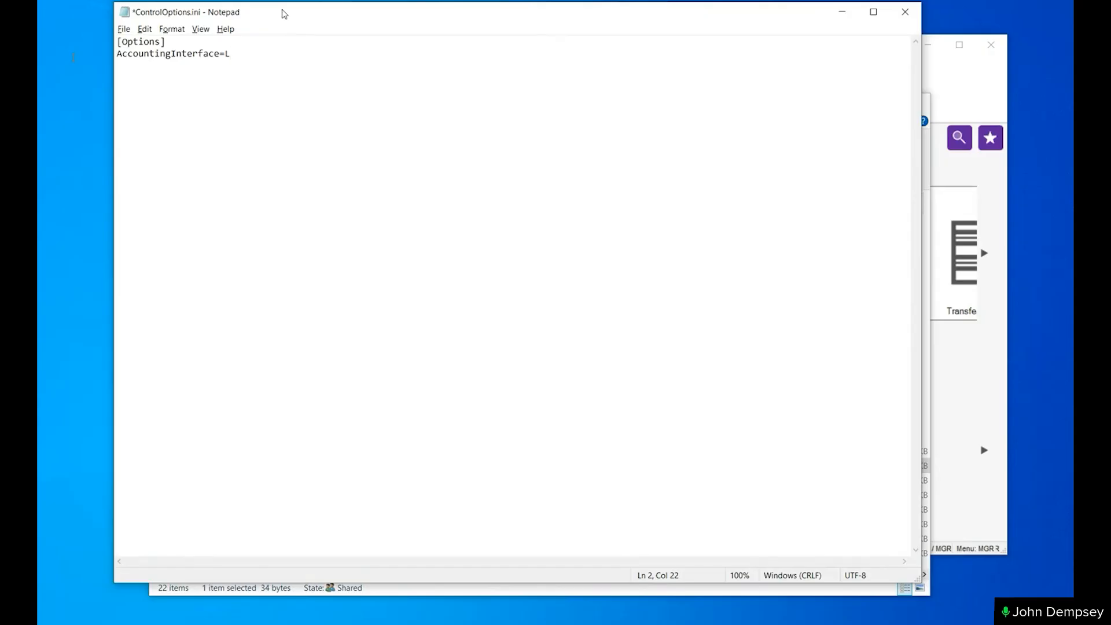
# - Switch to Counterpoint, check the entries in the Setup / System menu and minimize the window
pyautogui.moveTo(311, 12); pyautogui.dragTo(620, 166)
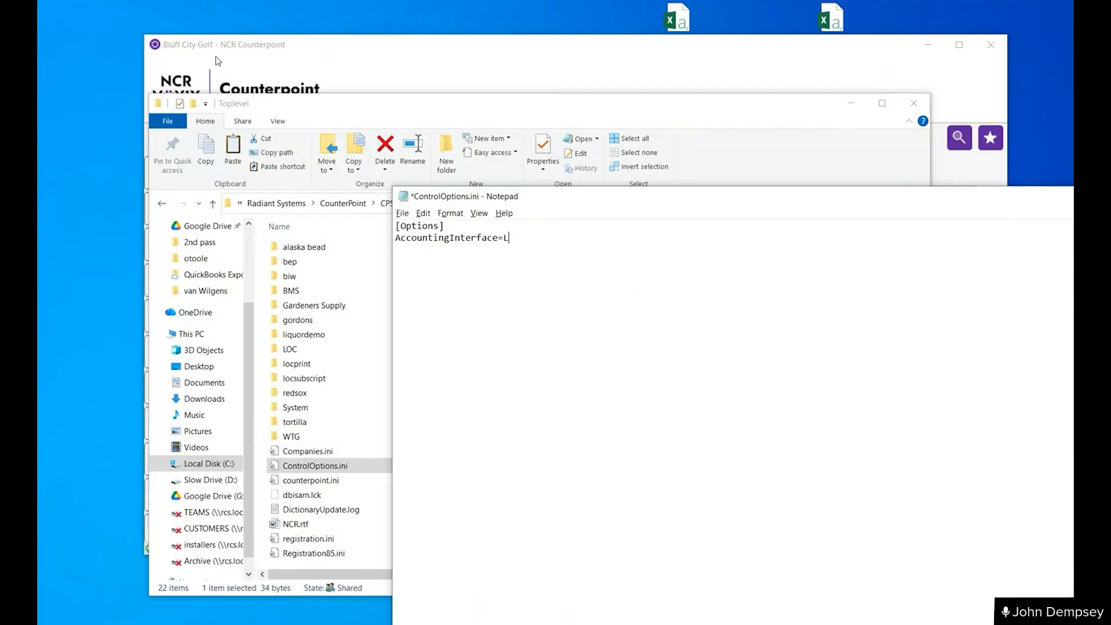
pyautogui.click(254, 50)
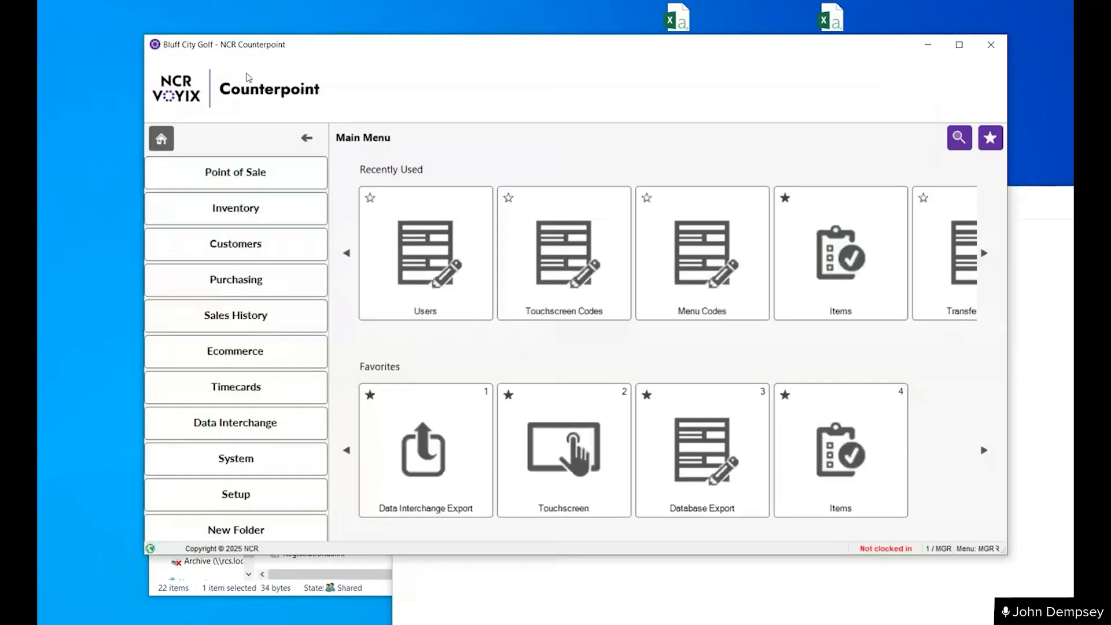
pyautogui.click(255, 501)
pyautogui.click(235, 175)
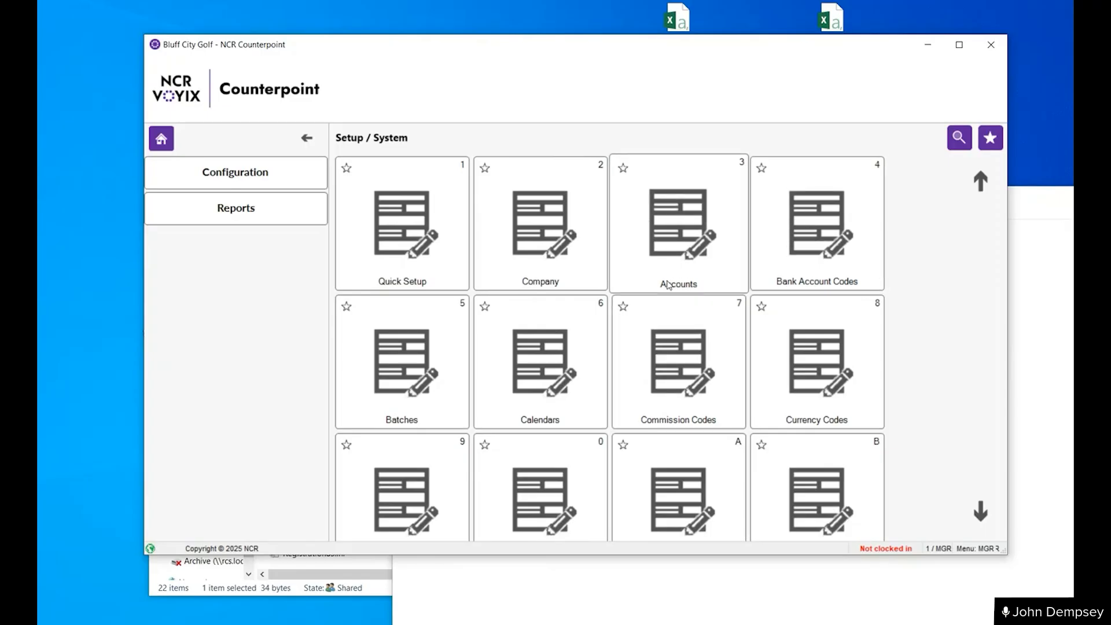
pyautogui.click(930, 49)
# - Close ControlOptions.ini in Notepad and save its changes
pyautogui.click(557, 252)
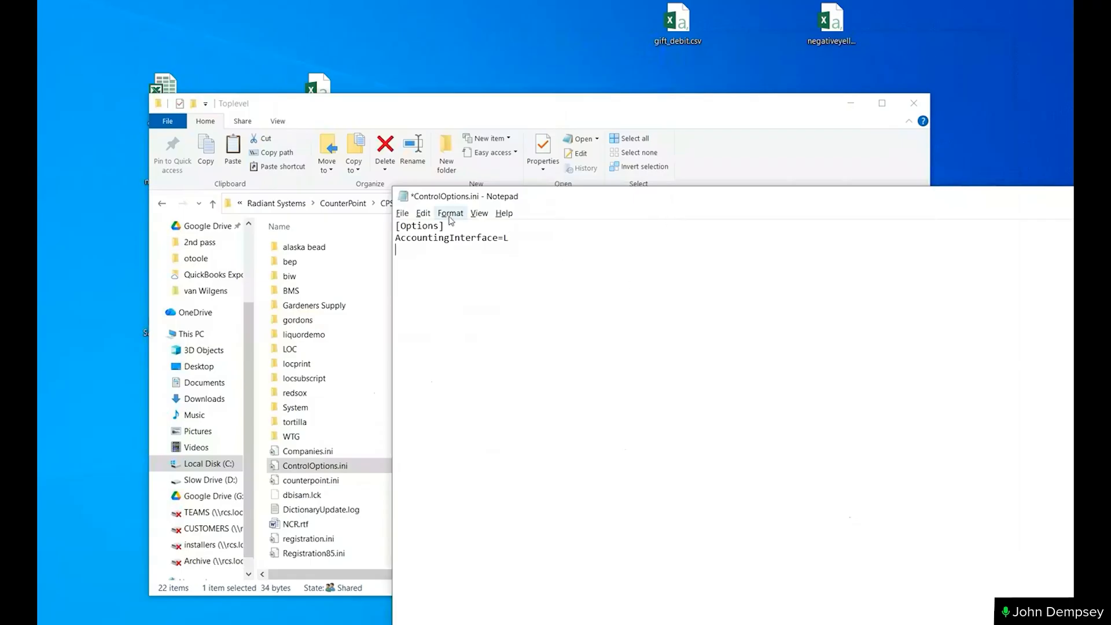
pyautogui.doubleClick(403, 196)
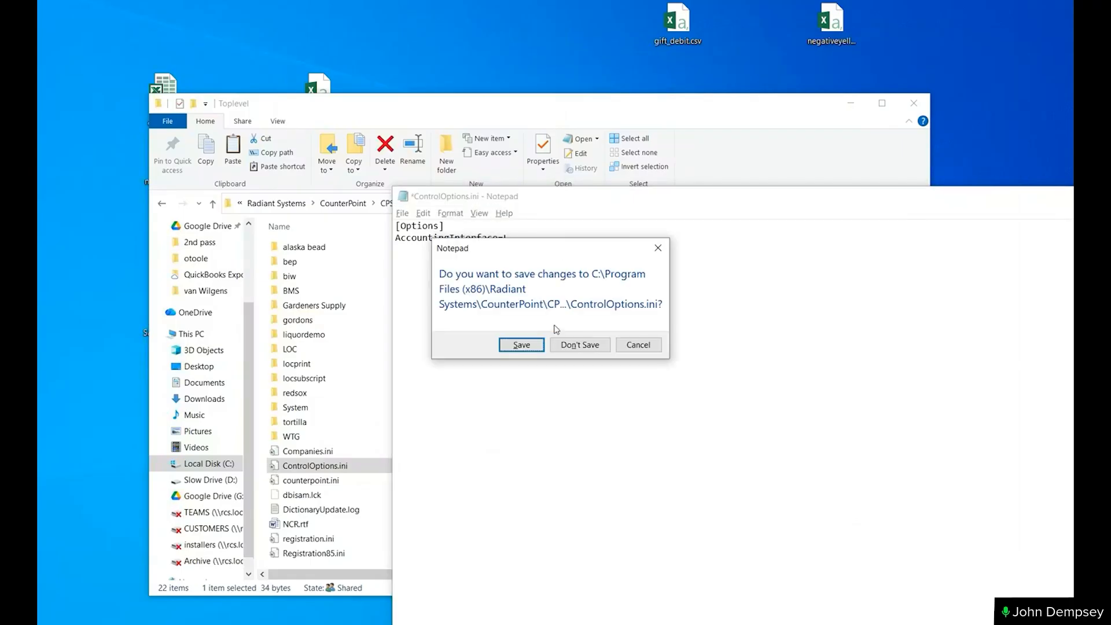
pyautogui.click(522, 345)
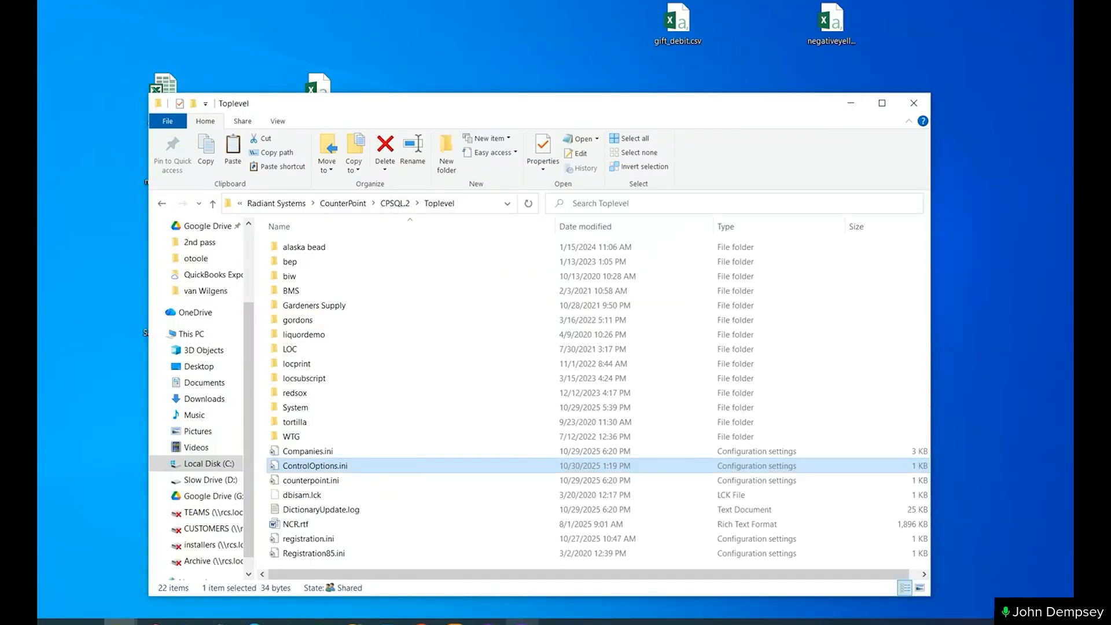
# - Exit Counterpoint, move the Toplevel folder window down off the desktop icons and restart Counterpoint
pyautogui.click(521, 622)
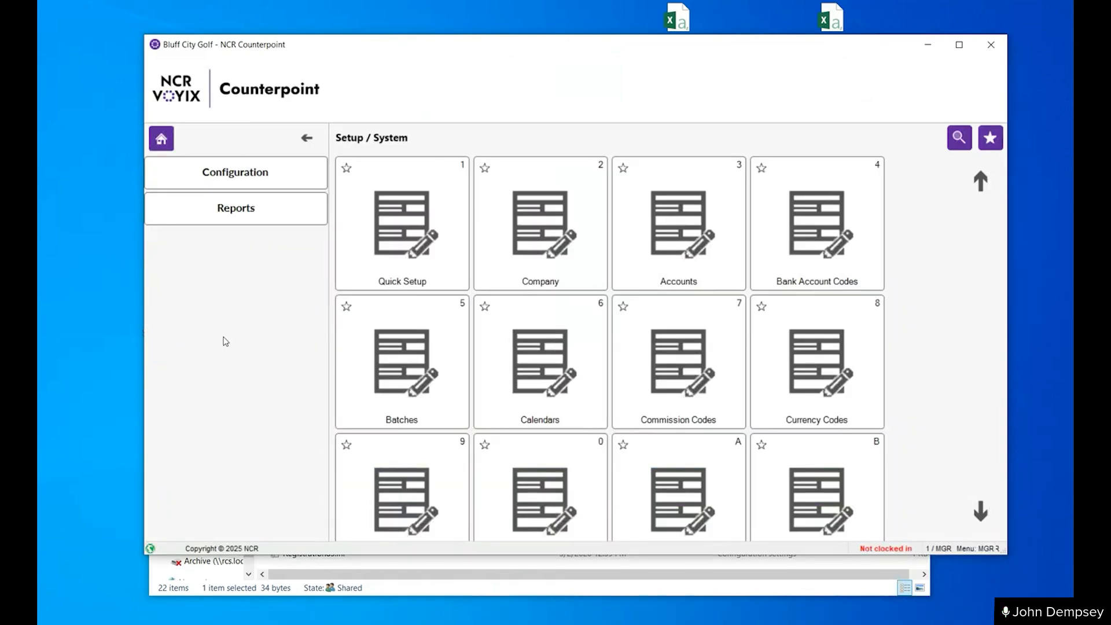
pyautogui.press('Escape')
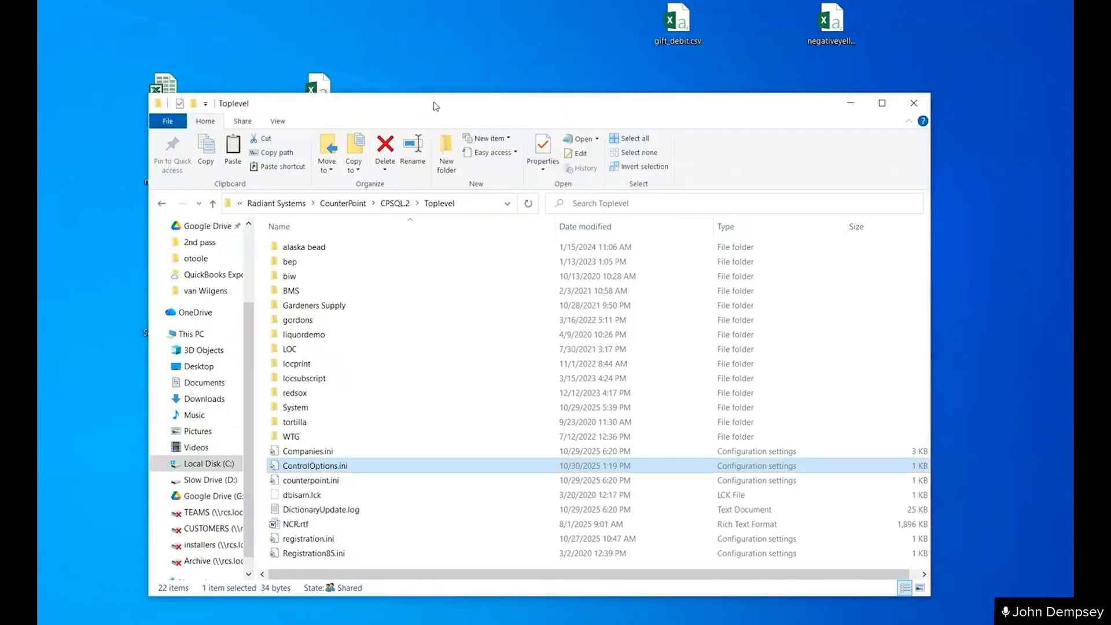
pyautogui.moveTo(436, 106); pyautogui.dragTo(437, 424)
pyautogui.click(479, 304)
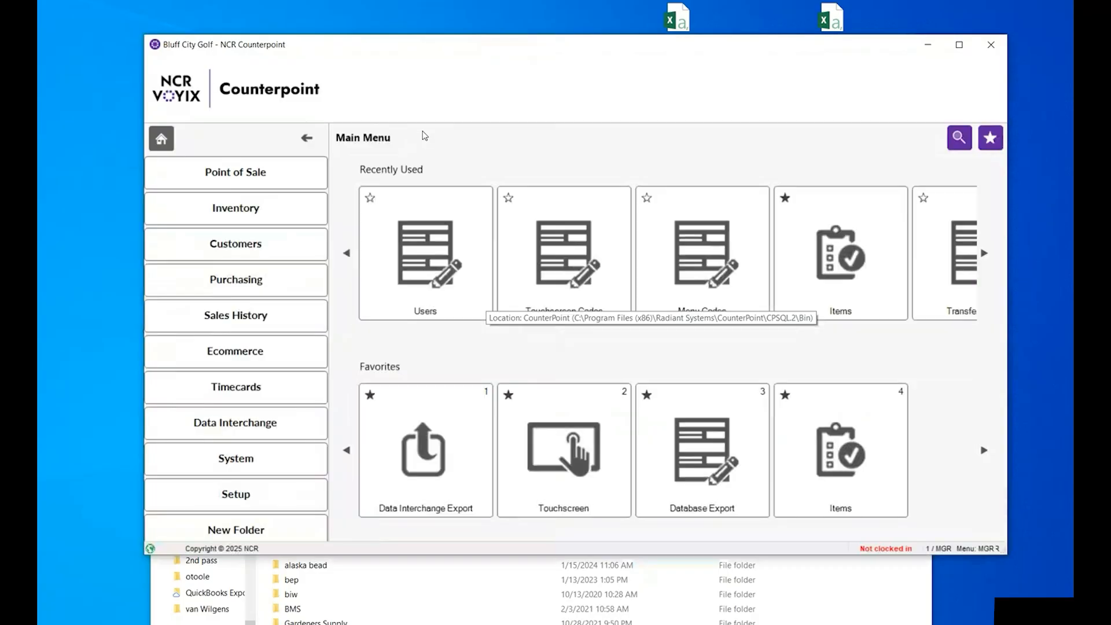
# - Open Counterpoint's Setup / System menu and check it for the Accounting Interface entry
pyautogui.click(227, 491)
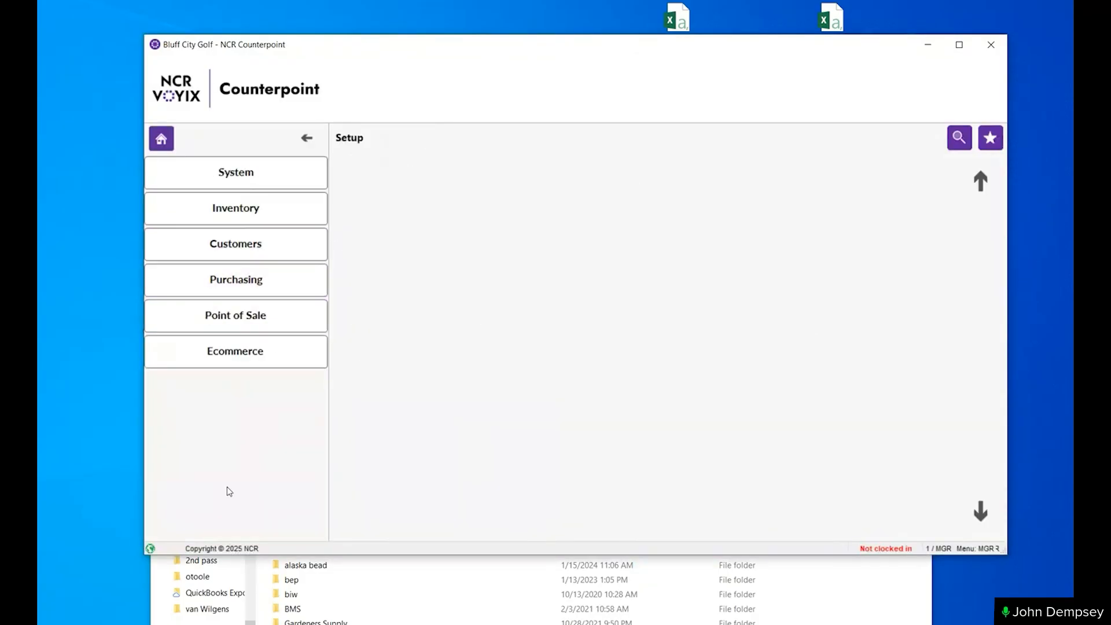
pyautogui.click(237, 170)
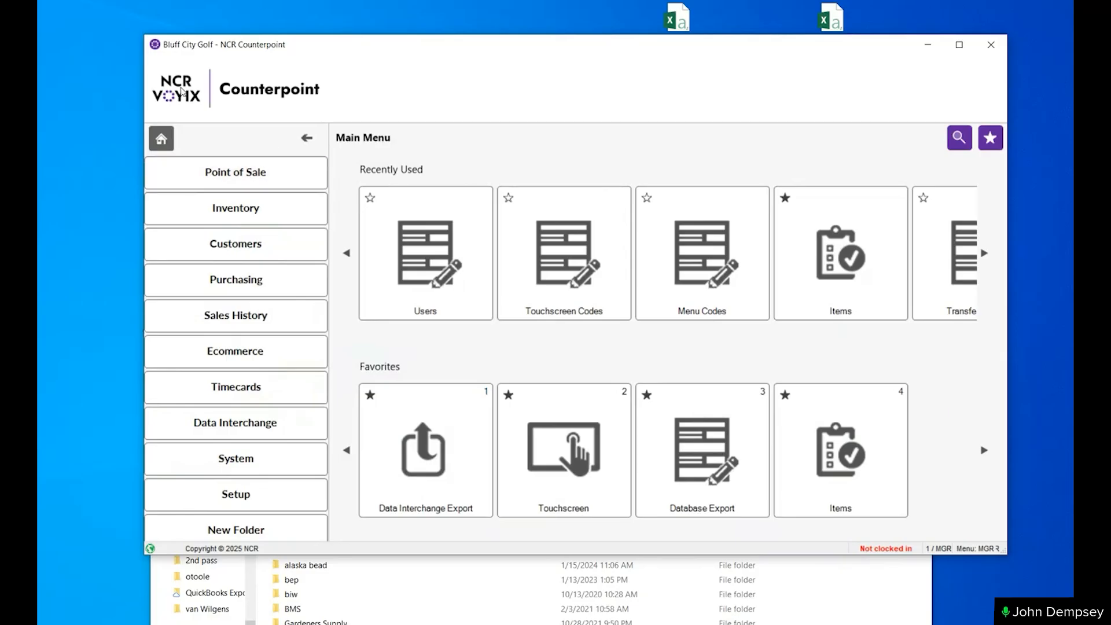
pyautogui.moveTo(354, 46); pyautogui.dragTo(336, 34)
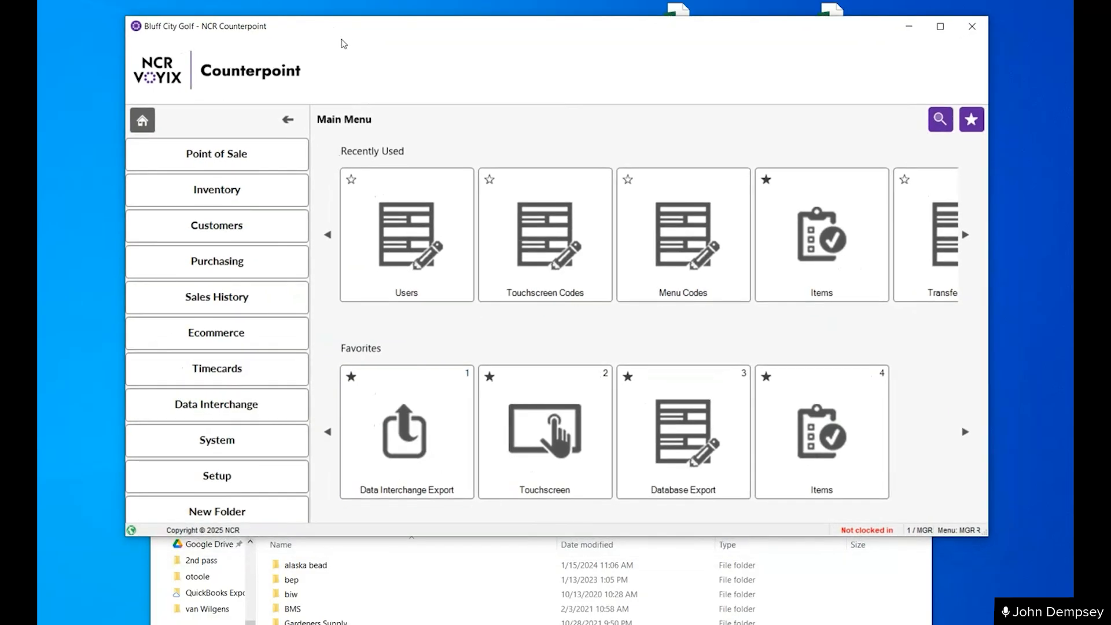
pyautogui.click(211, 476)
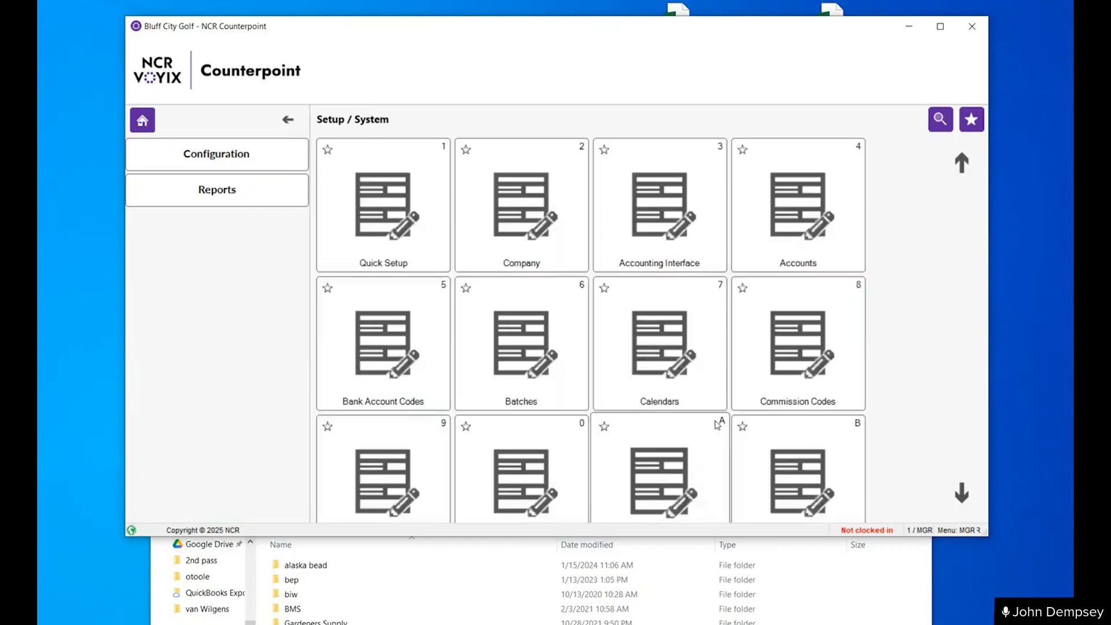
# - Open the MGR user's record from Setup / System and try assigning an MSR card
pyautogui.scroll(-3, 863, 434)
pyautogui.click(790, 230)
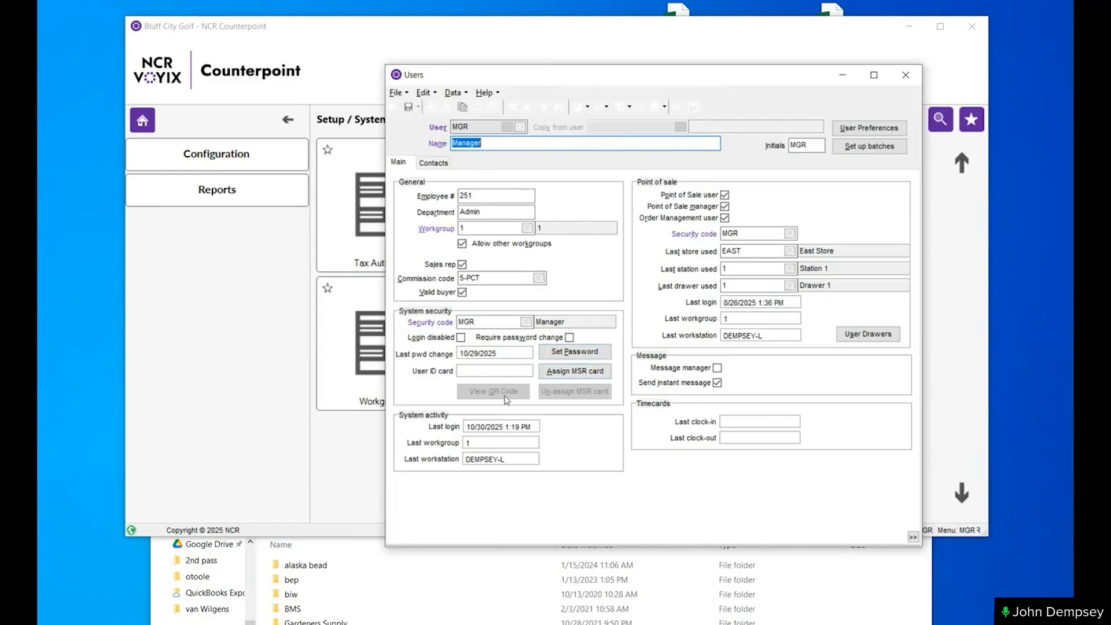
pyautogui.click(574, 379)
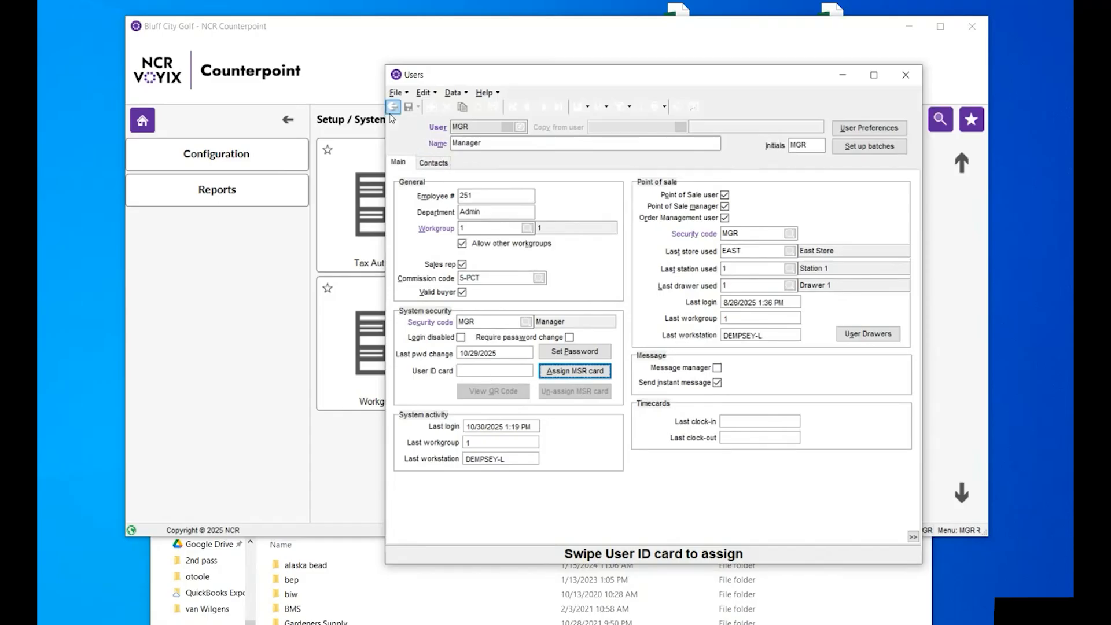
pyautogui.click(393, 107)
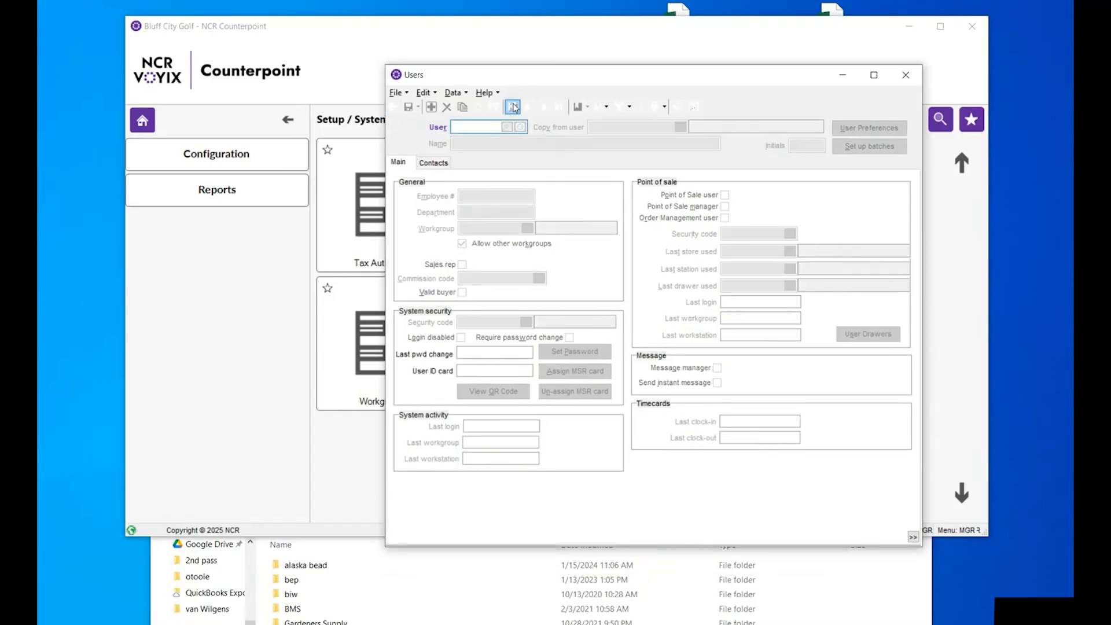
# - View the MGR2 and MGR user records, check MGR's QR code and MSR card options, and close Users
pyautogui.click(544, 107)
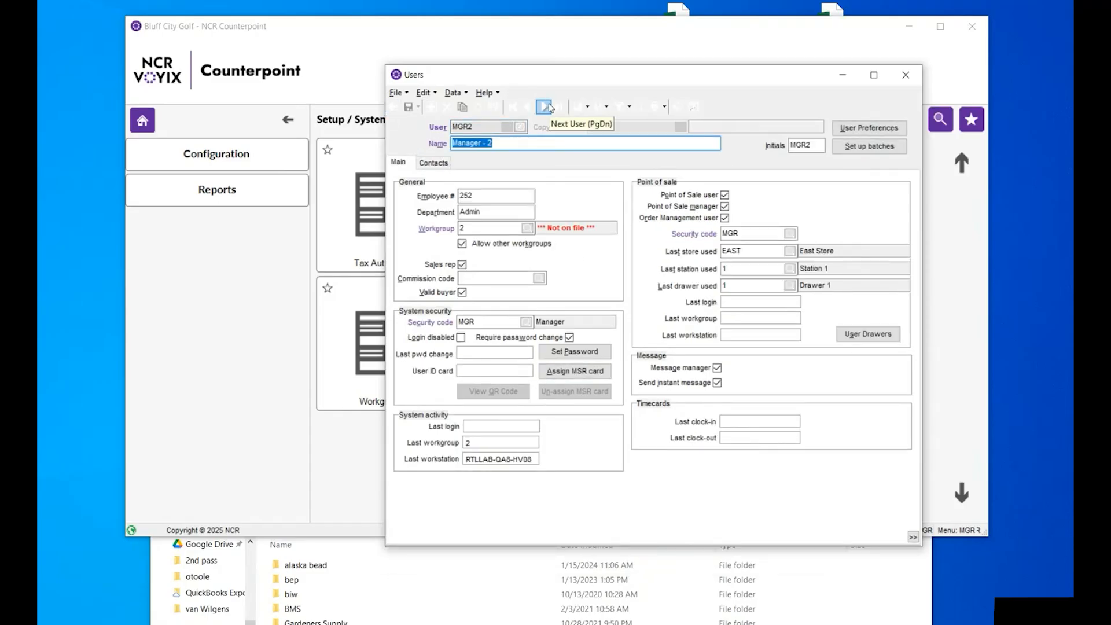
pyautogui.click(527, 107)
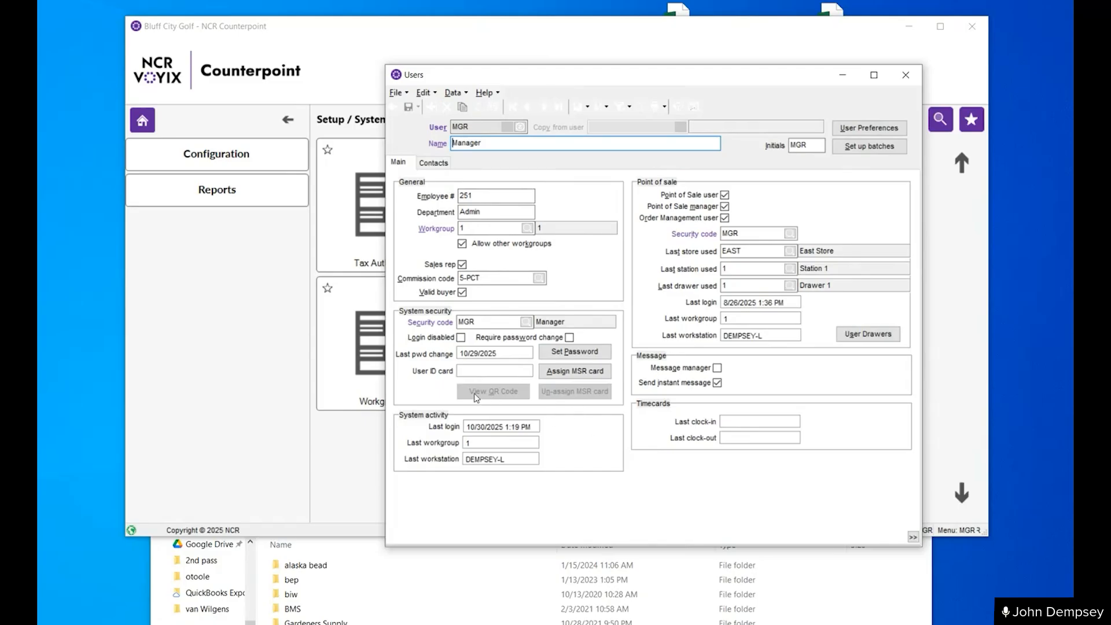
pyautogui.press('Escape')
pyautogui.press('Escape')
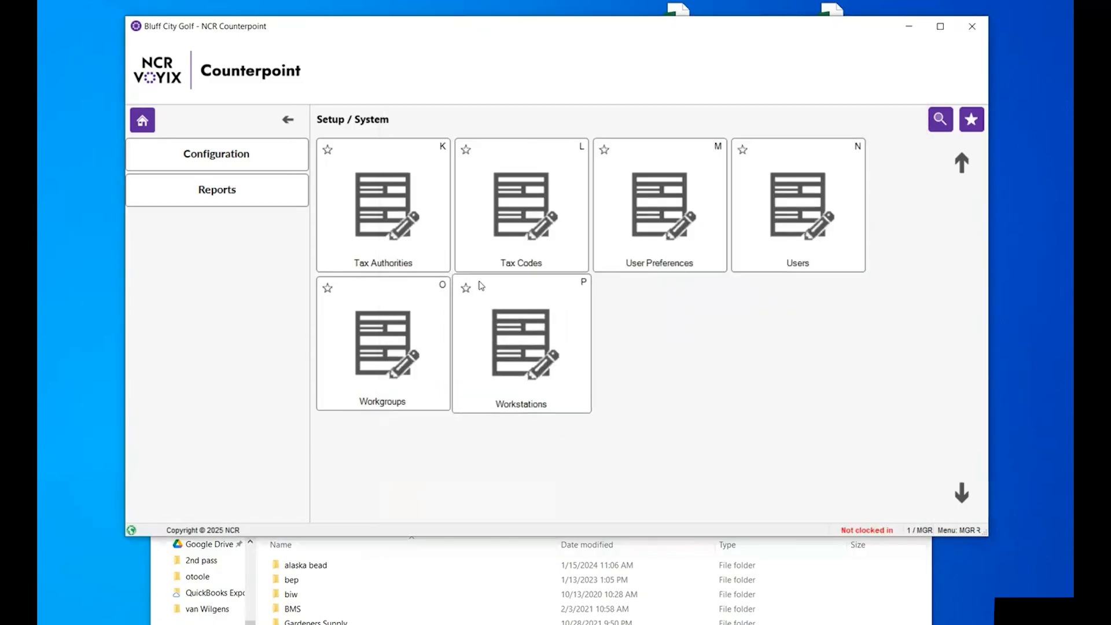
# - Open the Company record under Setup / System, check its QR code login options and close it
pyautogui.click(147, 119)
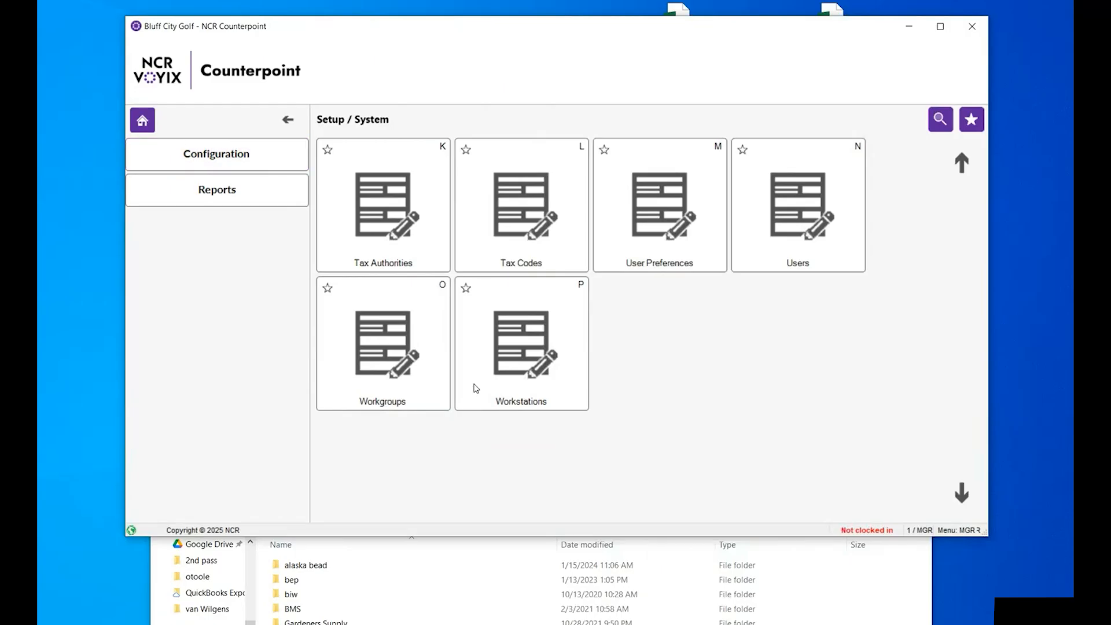
pyautogui.click(188, 478)
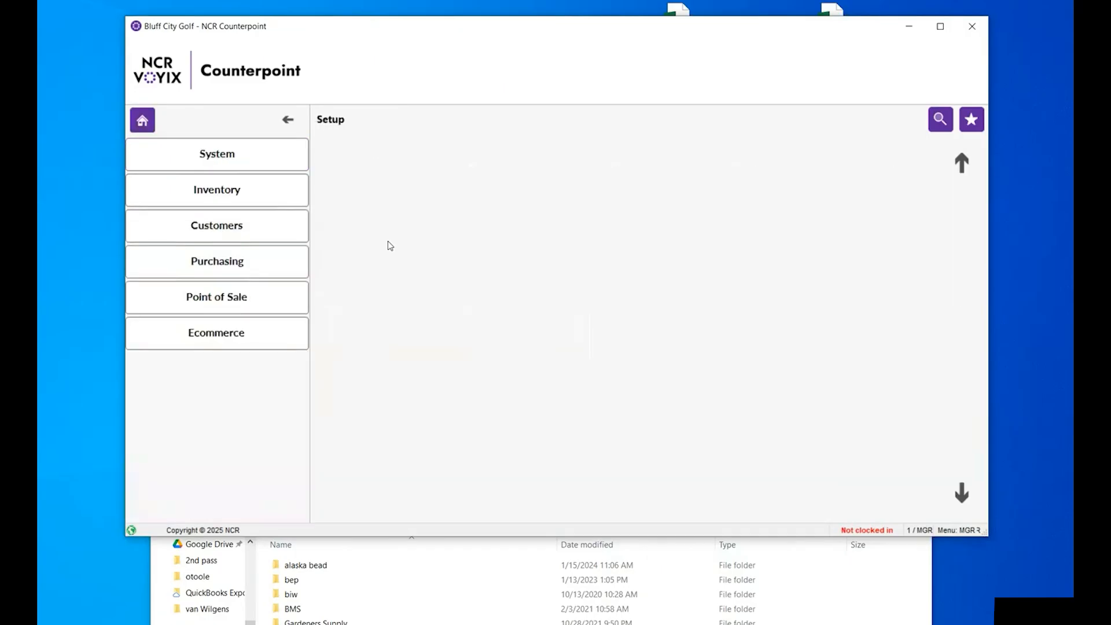
pyautogui.click(183, 153)
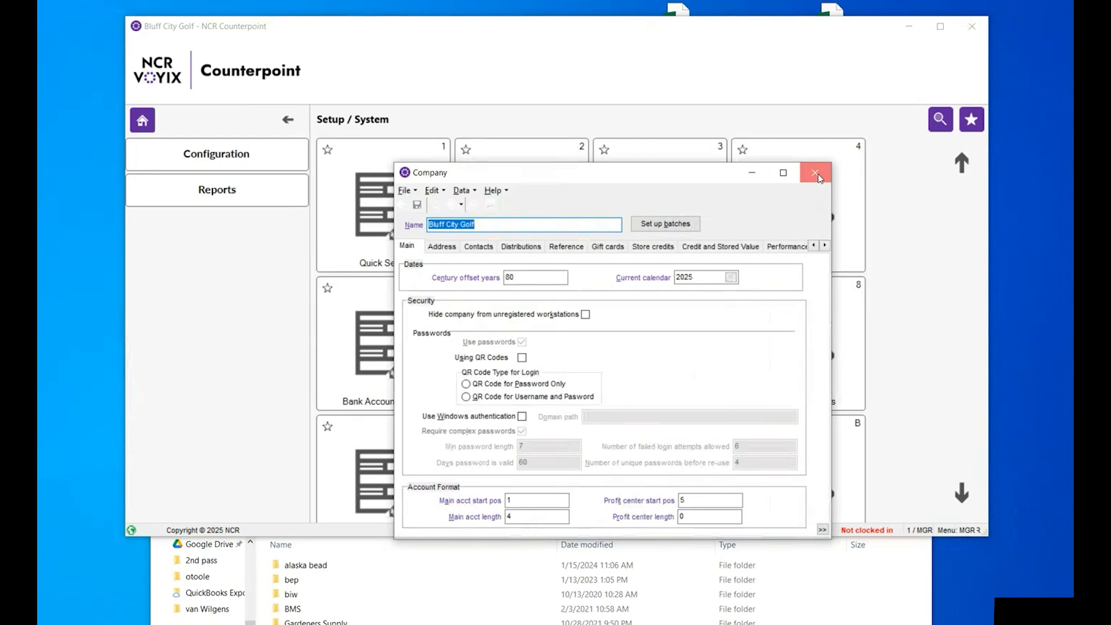
pyautogui.click(814, 172)
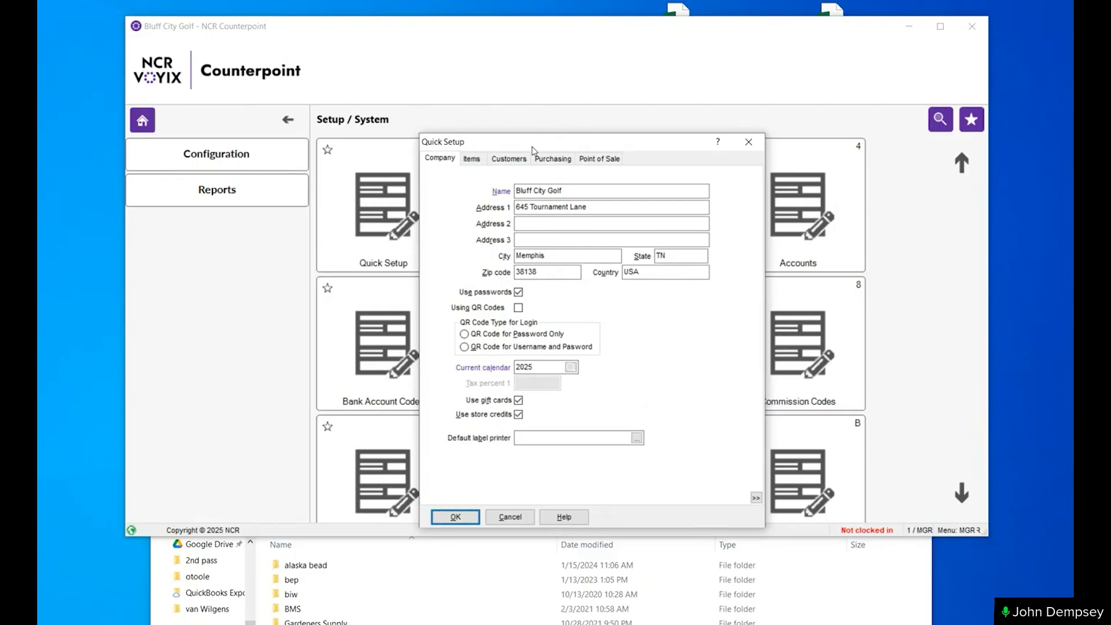
# - In Quick Setup, enable Using QR Codes with QR Code for Username and Password, save, and enable customizations for all users
pyautogui.moveTo(534, 144); pyautogui.dragTo(614, 106)
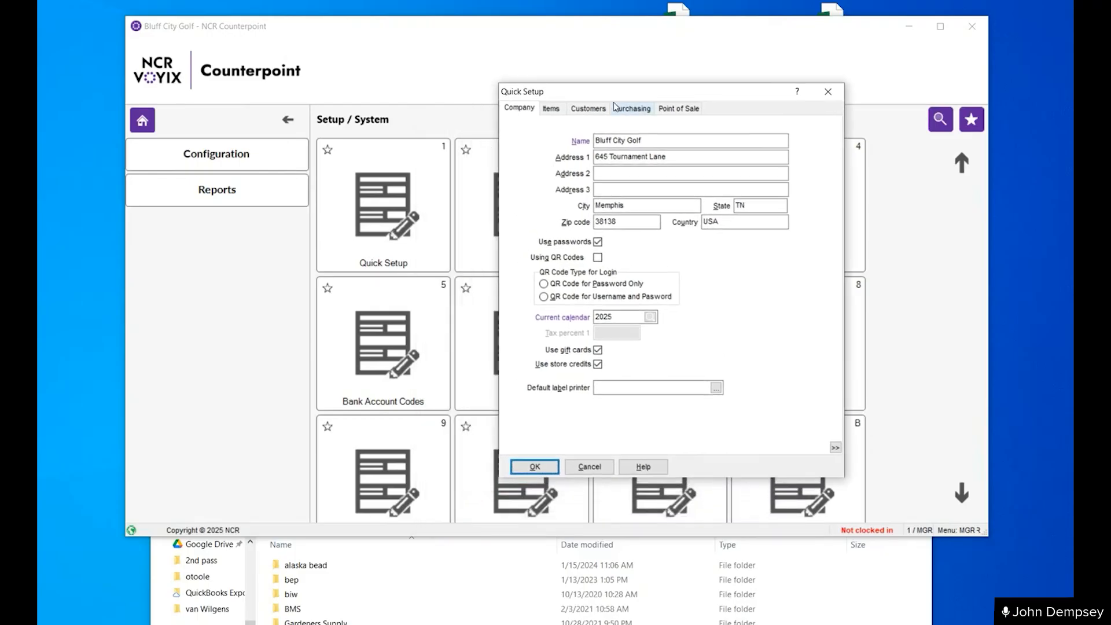
pyautogui.click(598, 258)
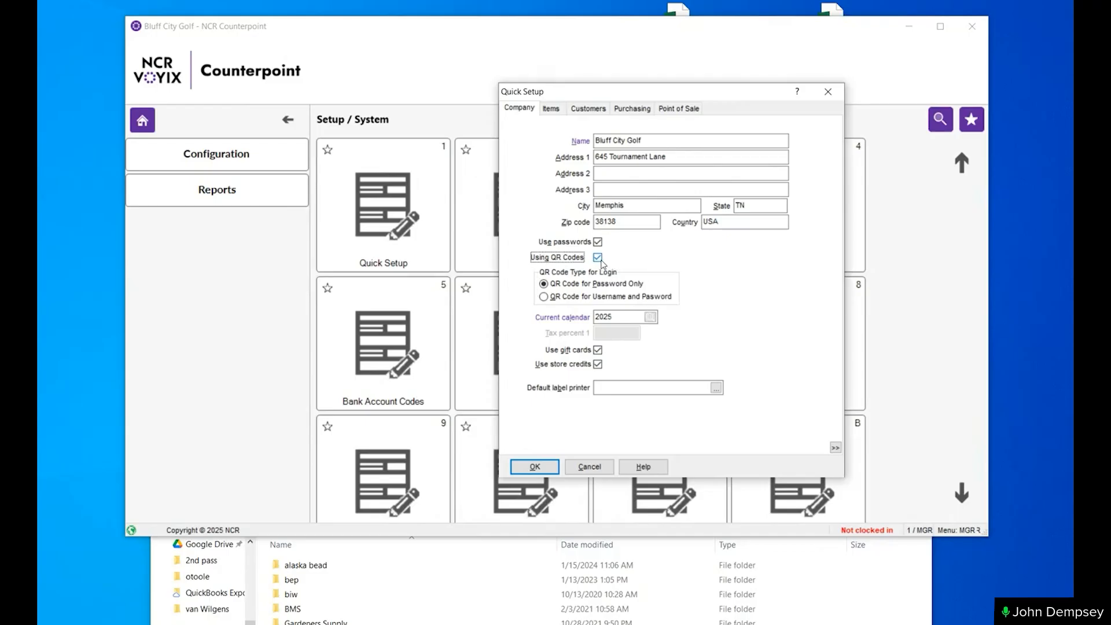
pyautogui.click(545, 298)
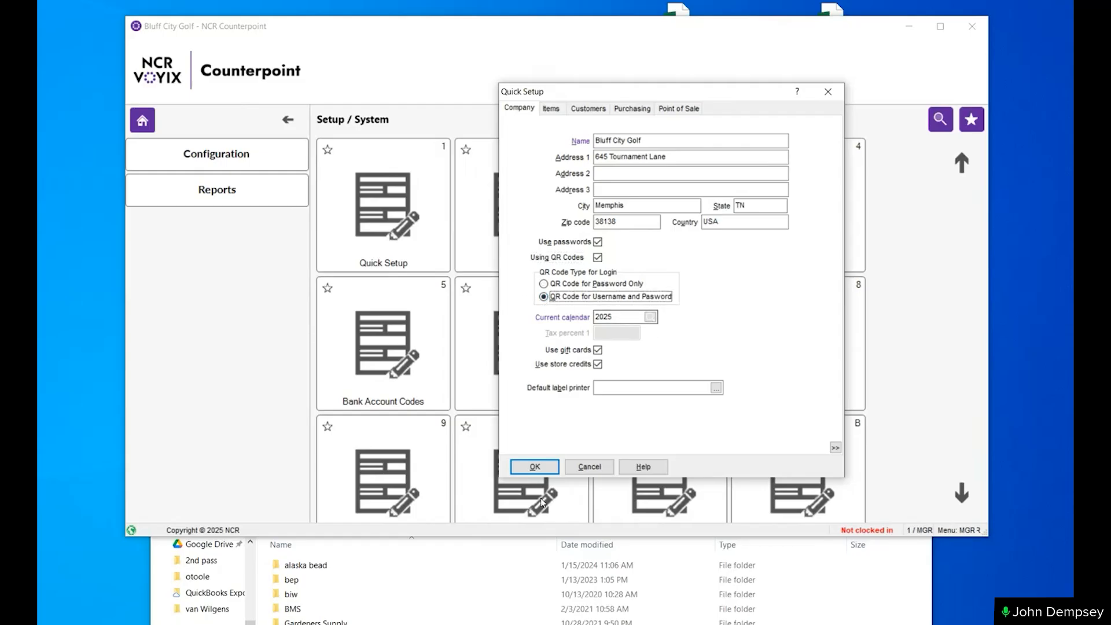
pyautogui.click(534, 465)
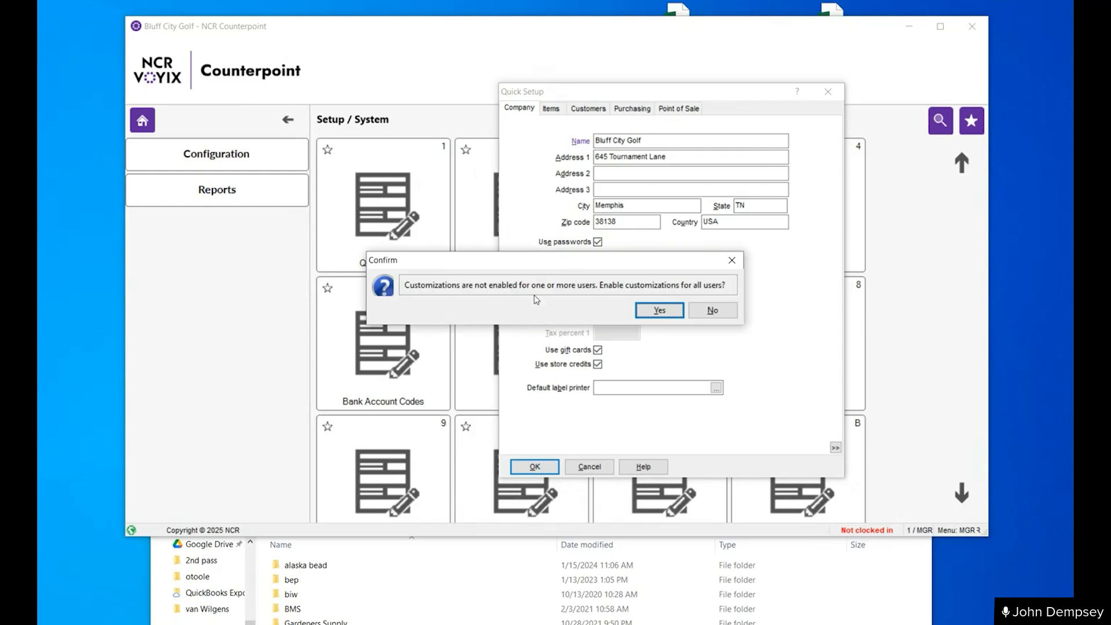
pyautogui.click(663, 313)
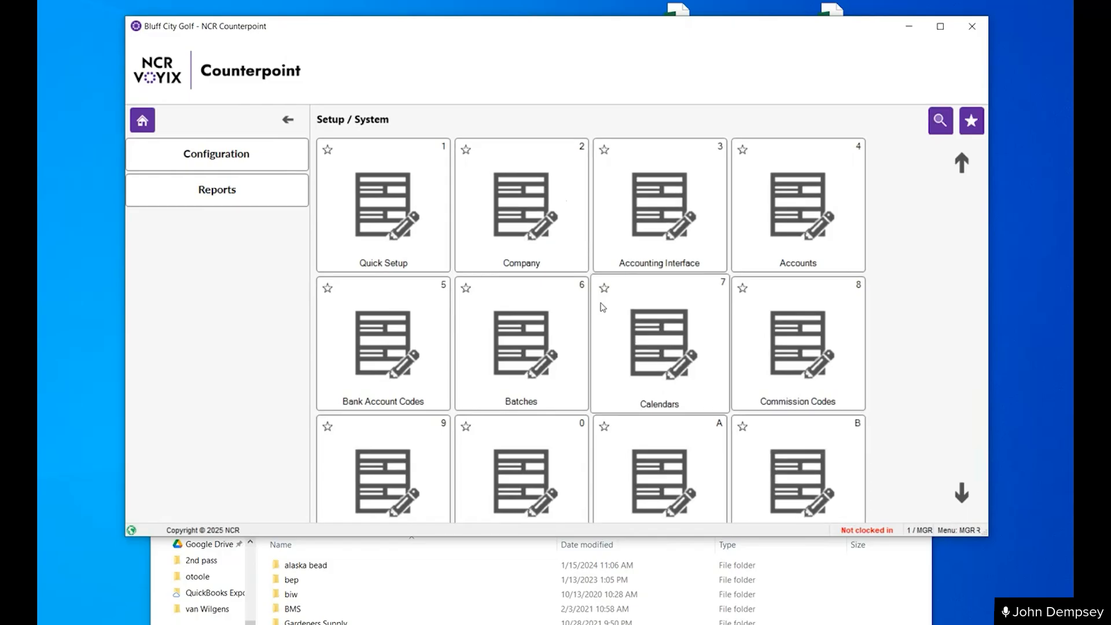
# - Open the MGR user's record from the Main Menu, view its QR code and generate a new one
pyautogui.click(141, 124)
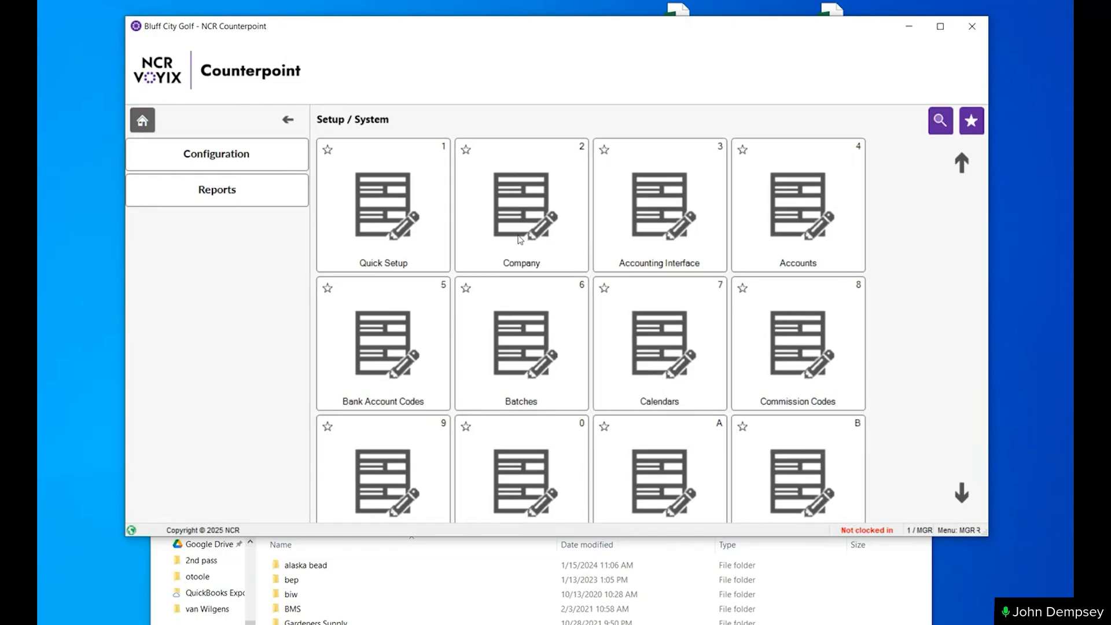
pyautogui.click(691, 252)
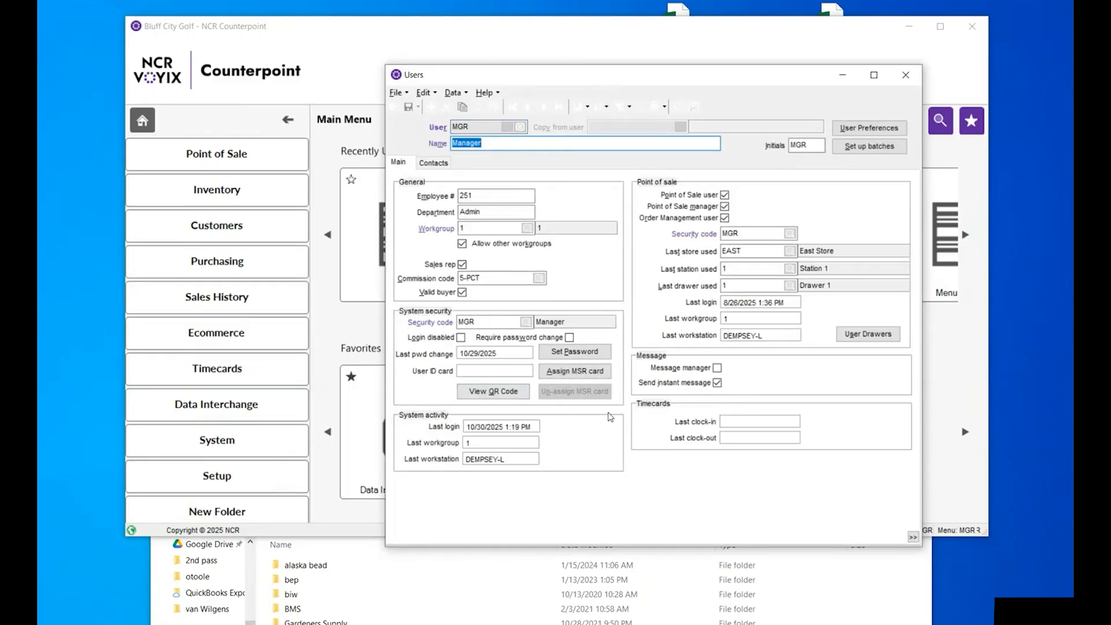
pyautogui.click(494, 395)
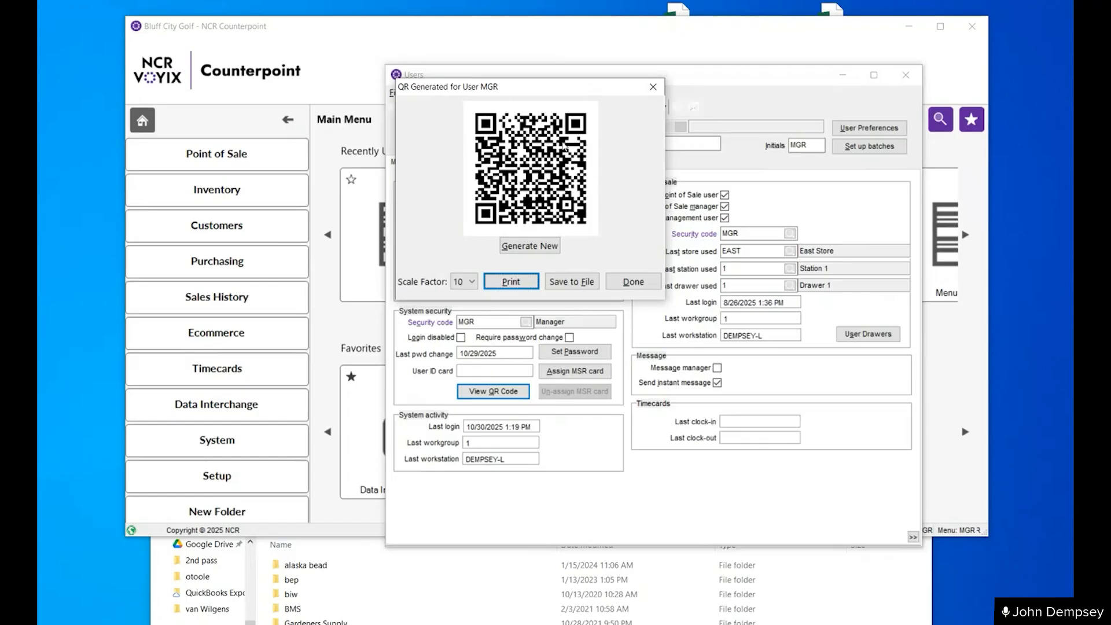
pyautogui.click(520, 244)
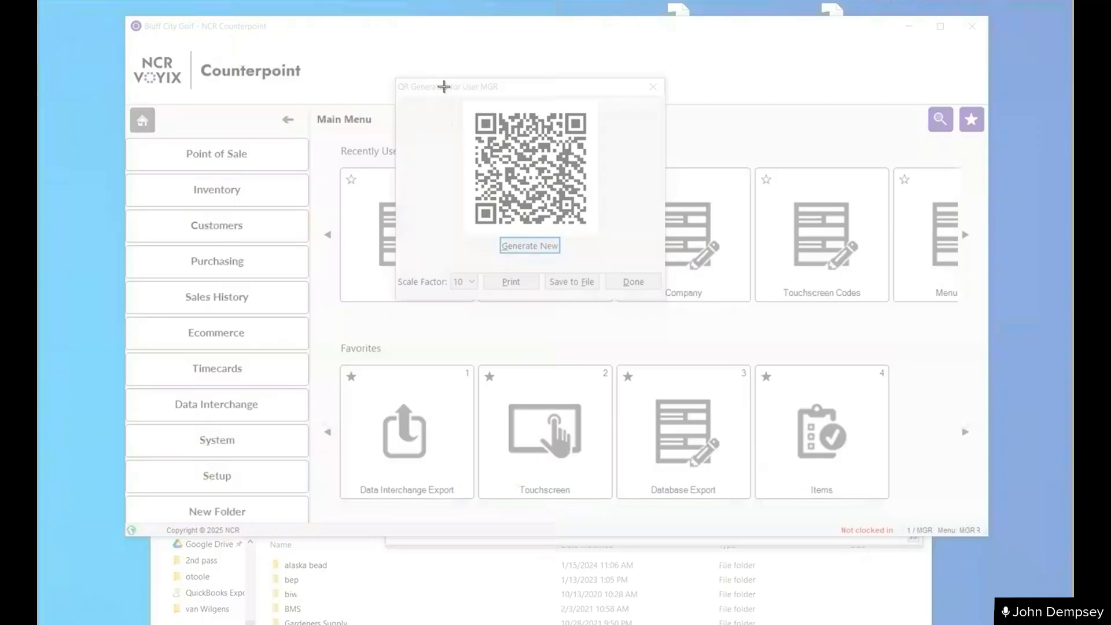
# - Capture MGR's new QR code with Snipping Tool, move the snip aside, and close the QR code and Users windows
pyautogui.moveTo(384, 72); pyautogui.dragTo(677, 311)
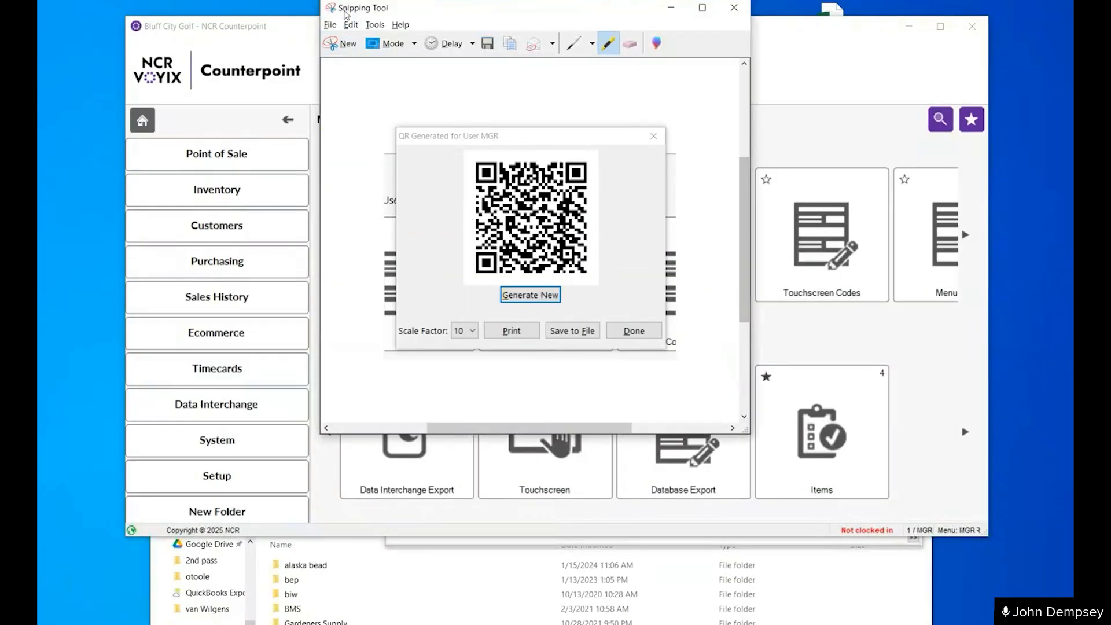
pyautogui.moveTo(346, 14); pyautogui.dragTo(332, 108)
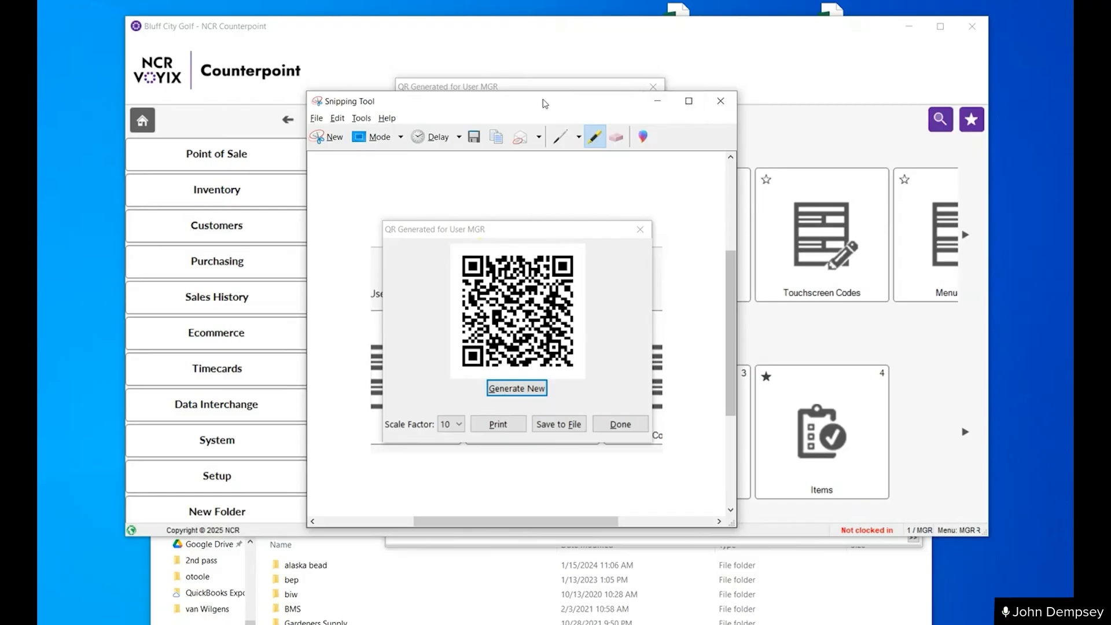
pyautogui.moveTo(544, 103); pyautogui.dragTo(267, 236)
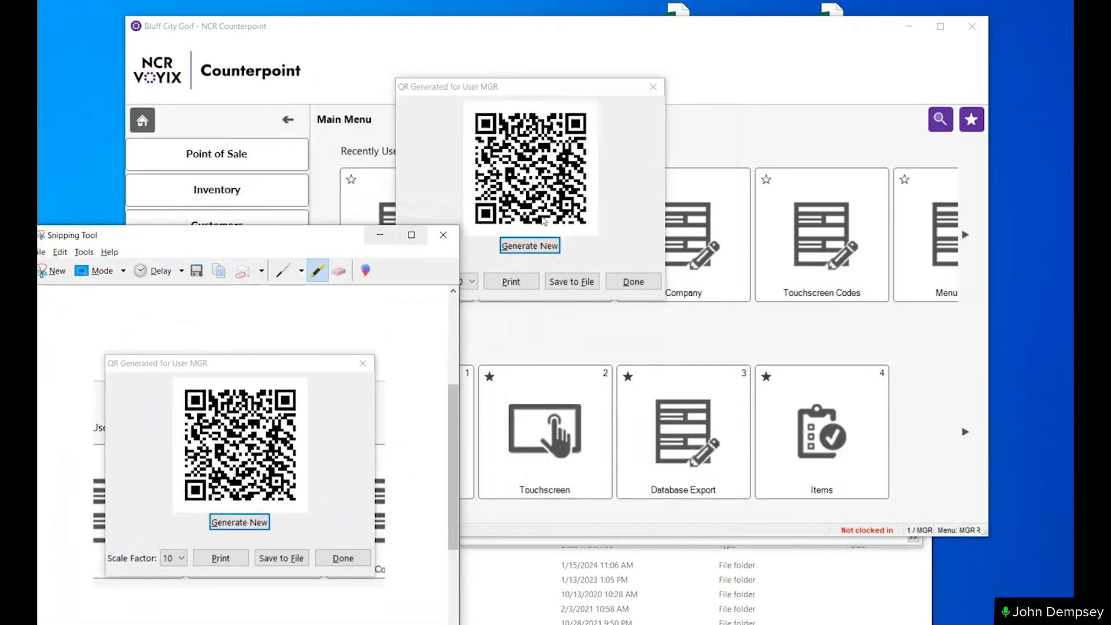
pyautogui.click(625, 280)
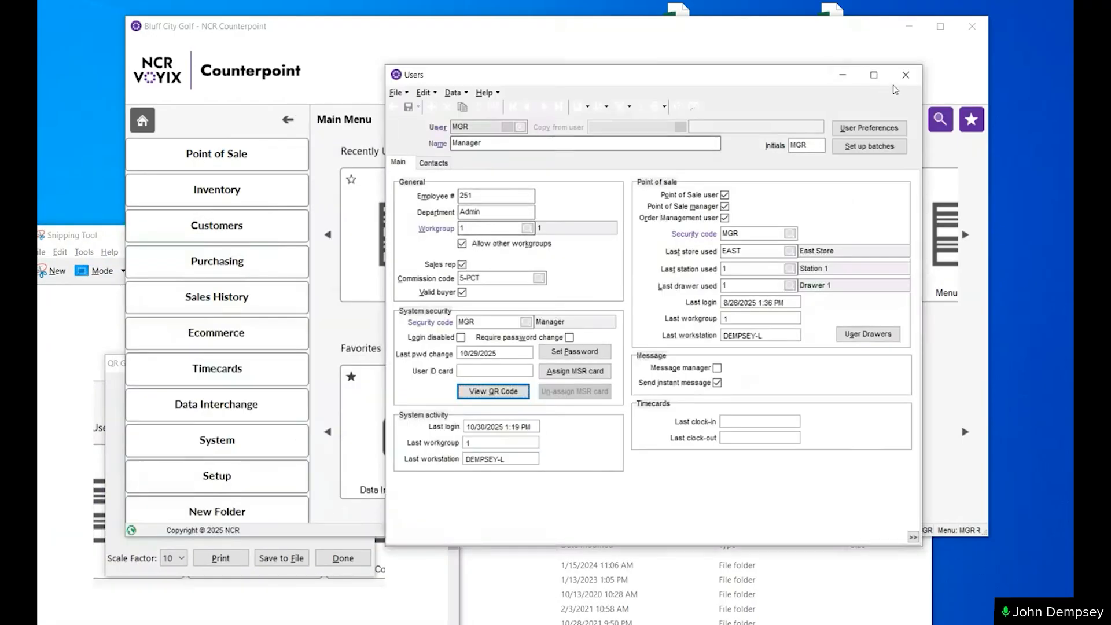
pyautogui.click(906, 77)
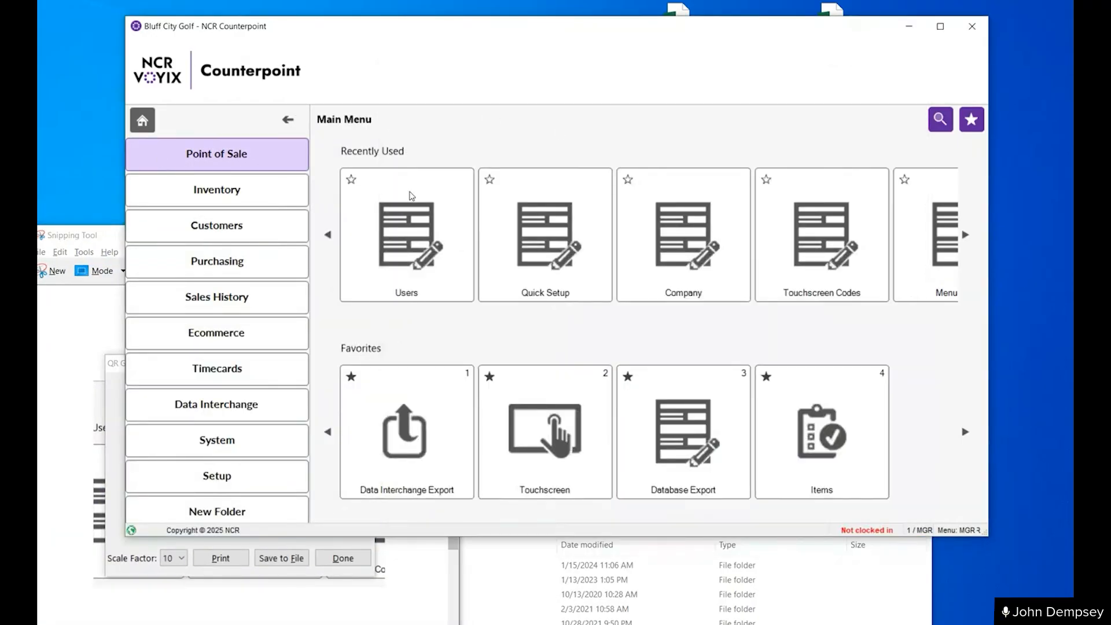
# - Open Point of Sale / Tickets, cancel the Ticket Entry login, and arrange Counterpoint beside the snipped QR code
pyautogui.click(259, 169)
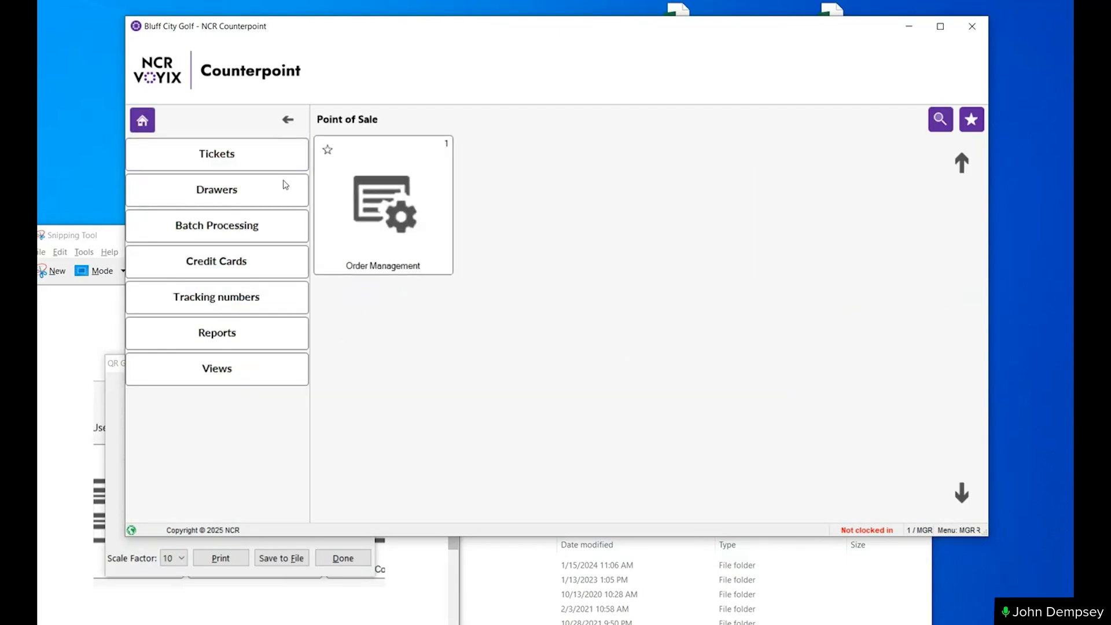
pyautogui.click(231, 168)
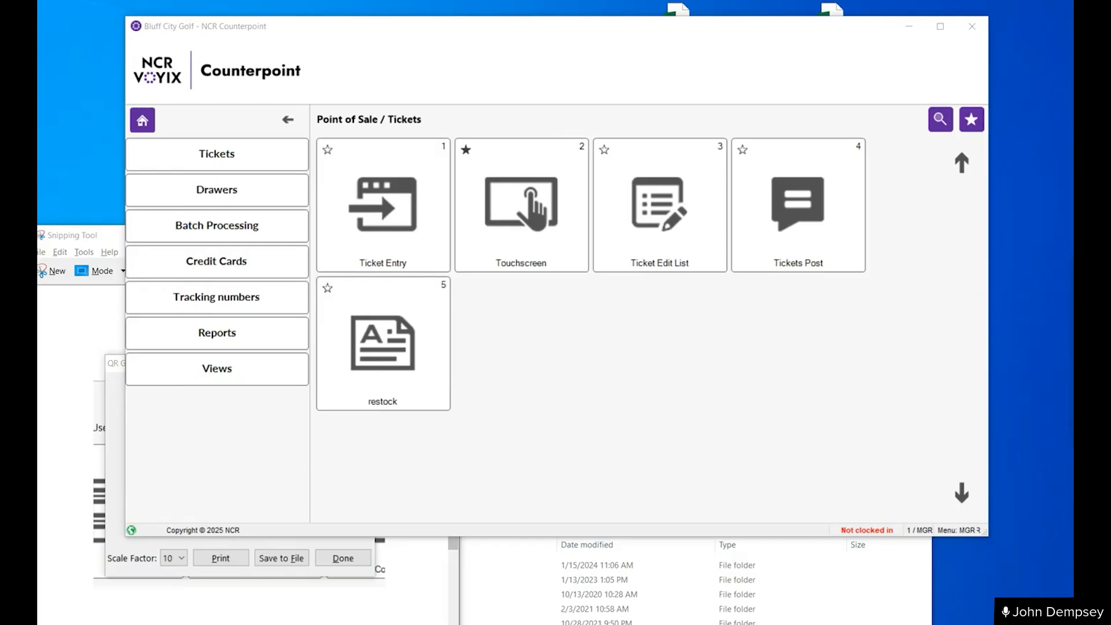
pyautogui.moveTo(87, 241); pyautogui.dragTo(81, 164)
pyautogui.click(612, 191)
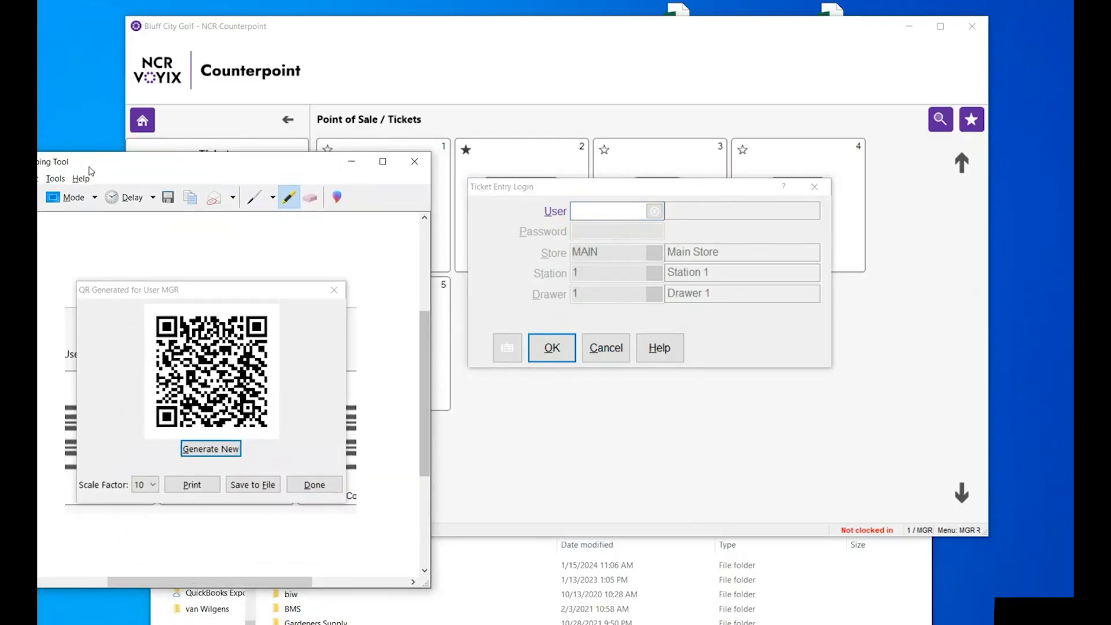
pyautogui.click(486, 66)
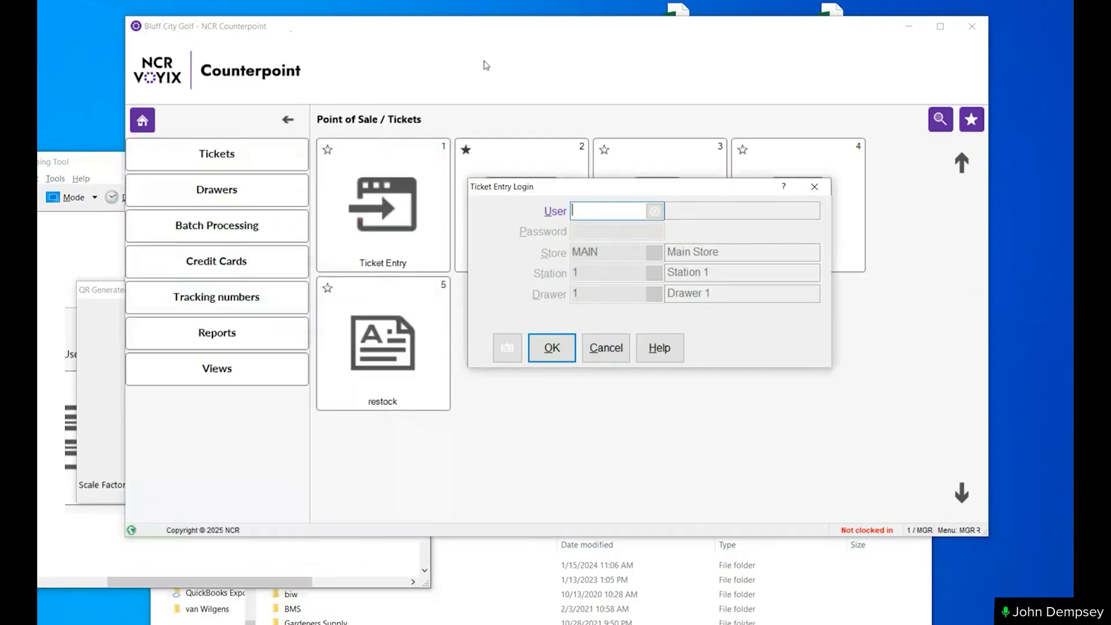
pyautogui.click(606, 346)
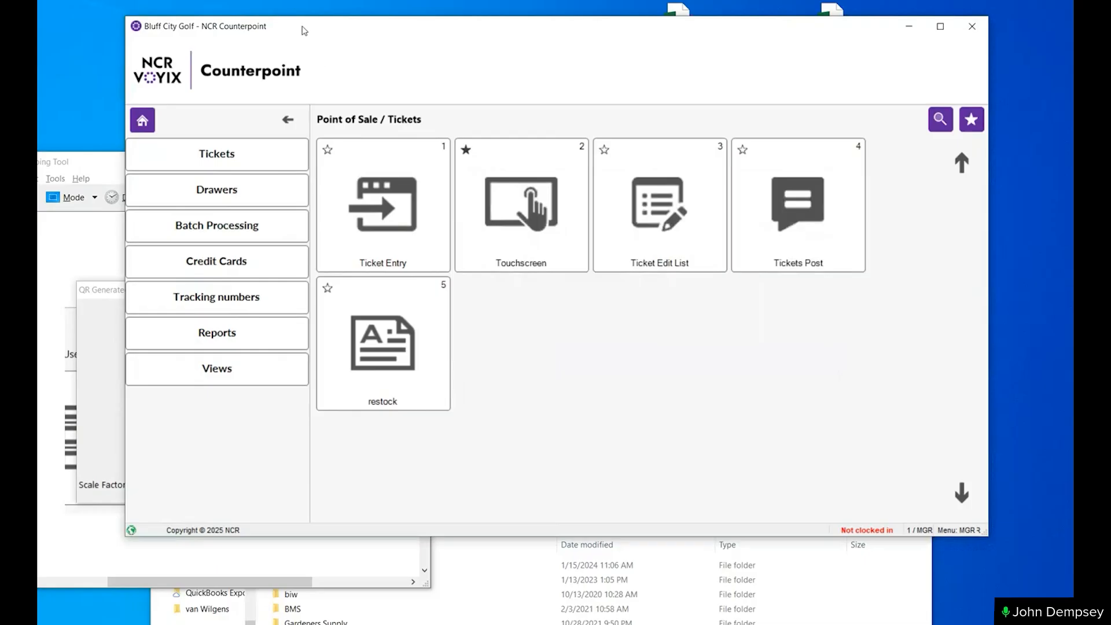
pyautogui.moveTo(304, 30); pyautogui.dragTo(631, 38)
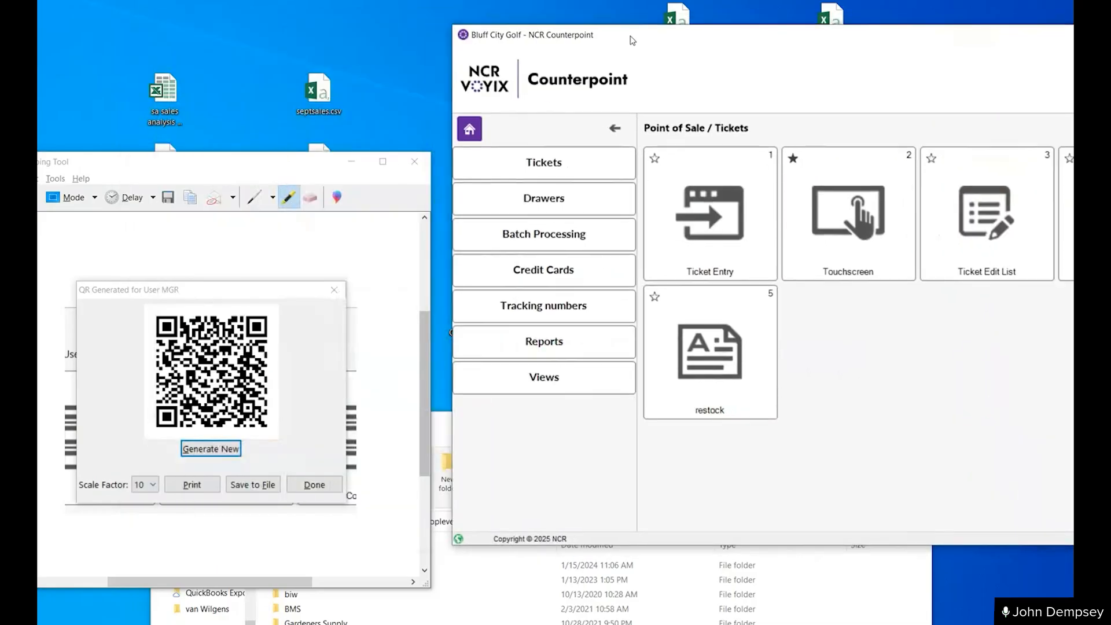
# - Log in to Touchscreen with MGR's QR code credentials, auto-activate the drawer, and close the ticket entry window
pyautogui.click(816, 219)
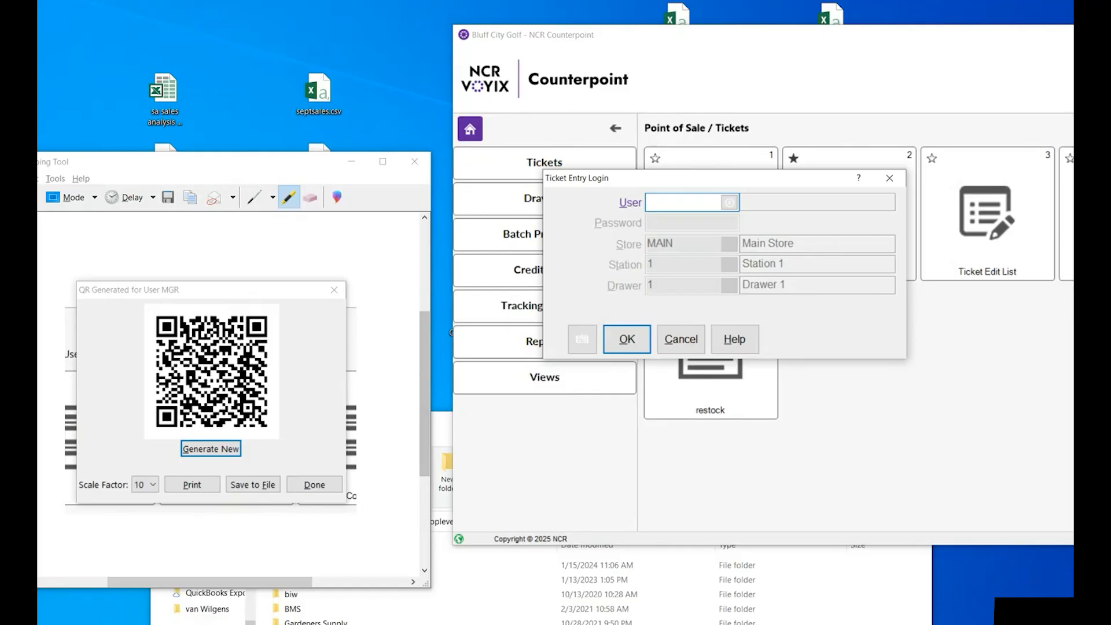
pyautogui.press('Return')
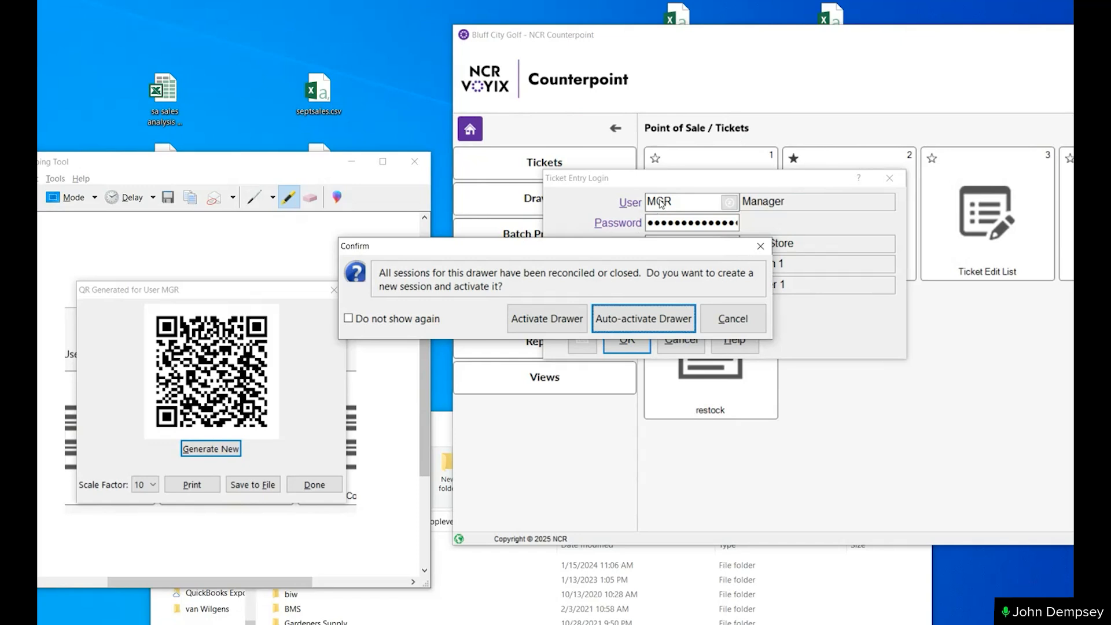
pyautogui.click(640, 322)
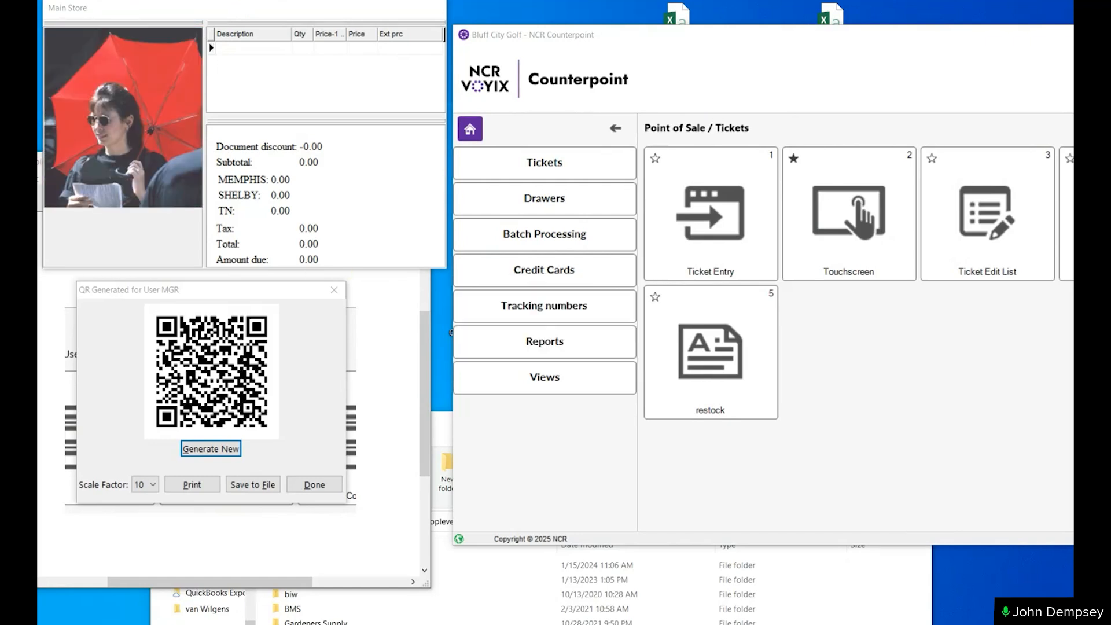
pyautogui.hotkey('alt', 'F4')
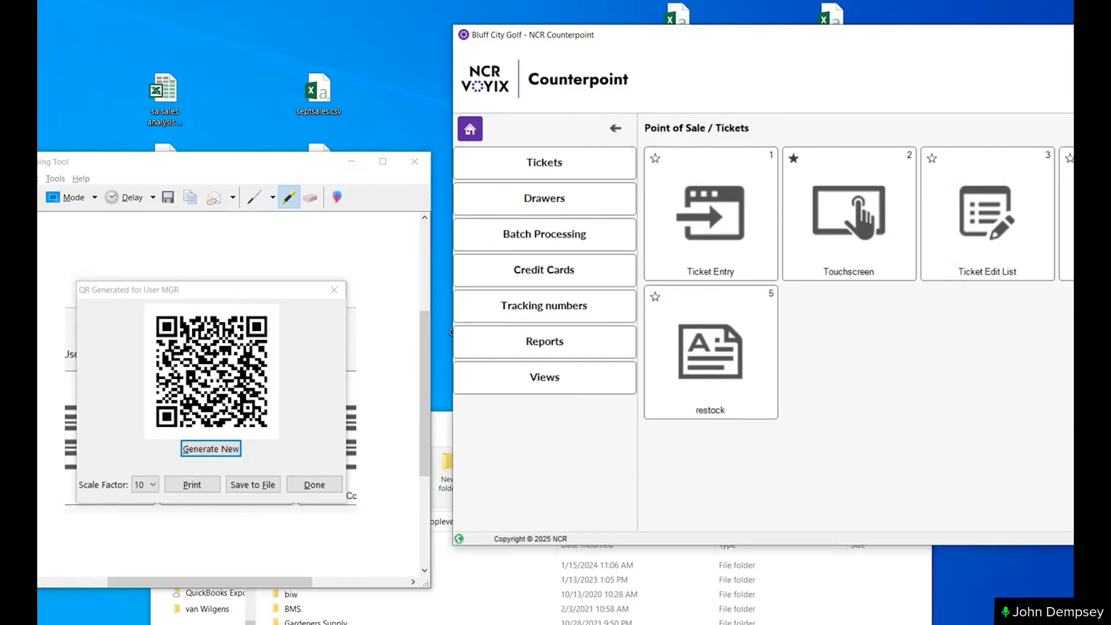
# - Switch to Notepad and scan MGR's QR login code into a blank document to examine its contents
pyautogui.moveTo(248, 623)
pyautogui.click(86, 622)
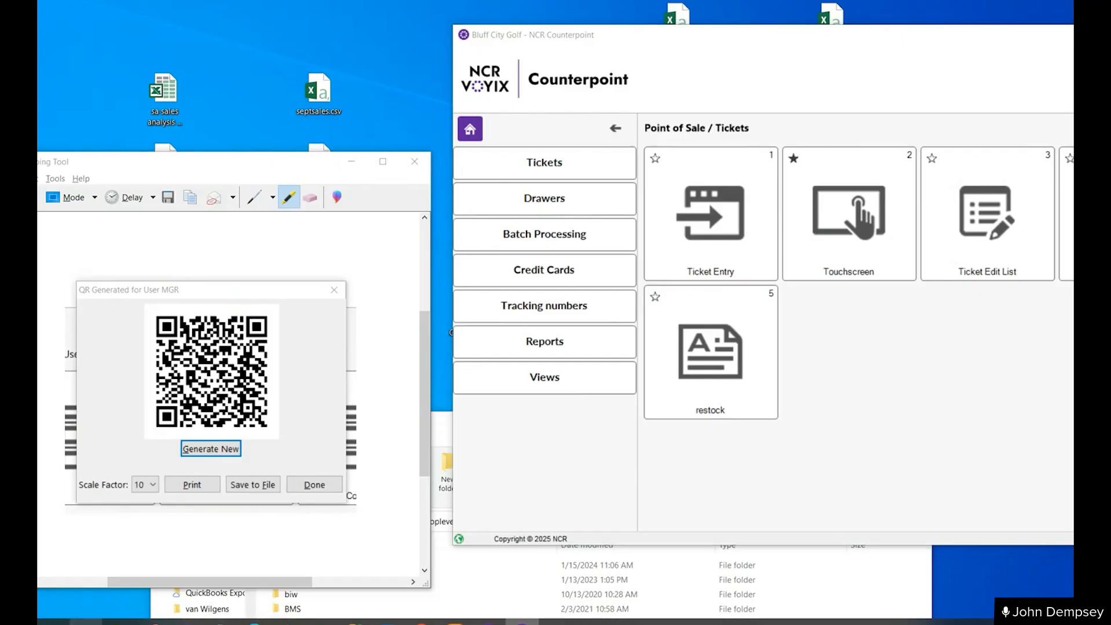
pyautogui.write('notepad')
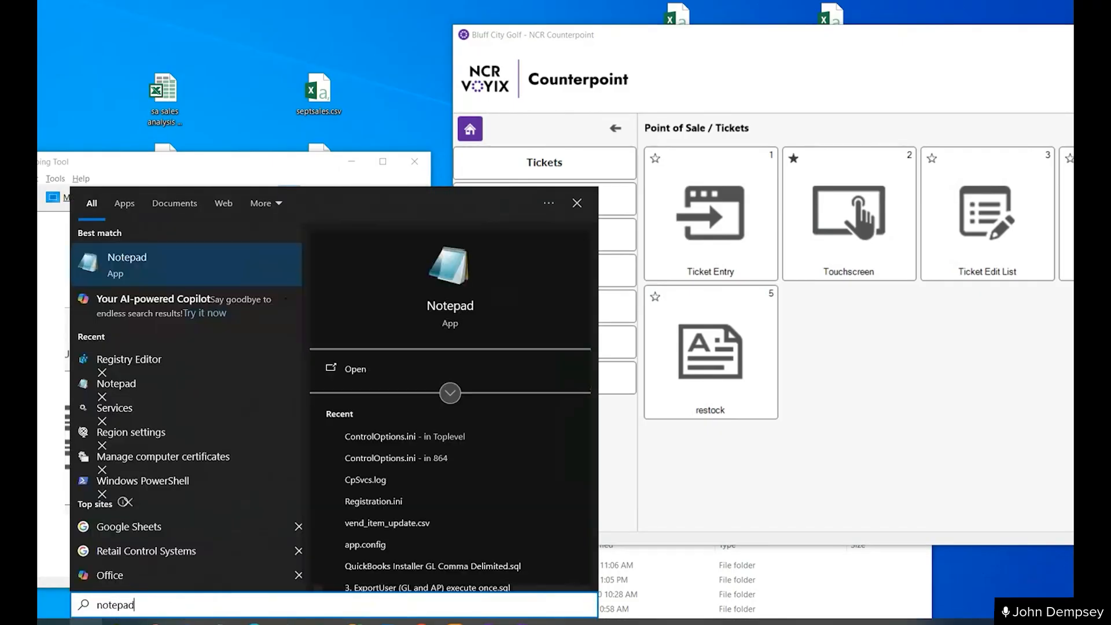
pyautogui.press('Return')
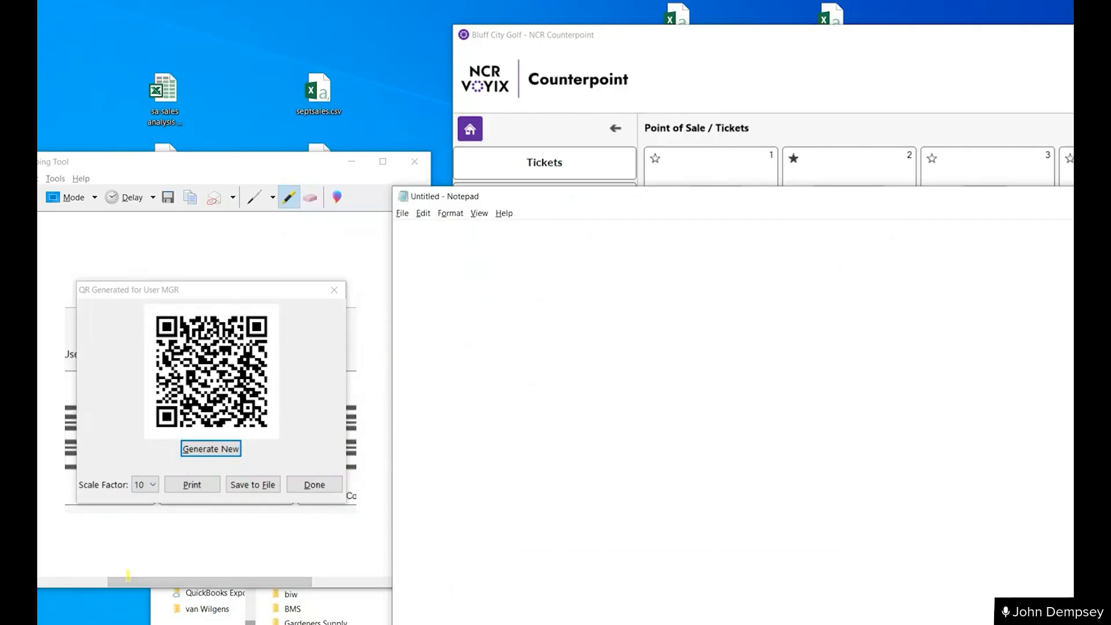
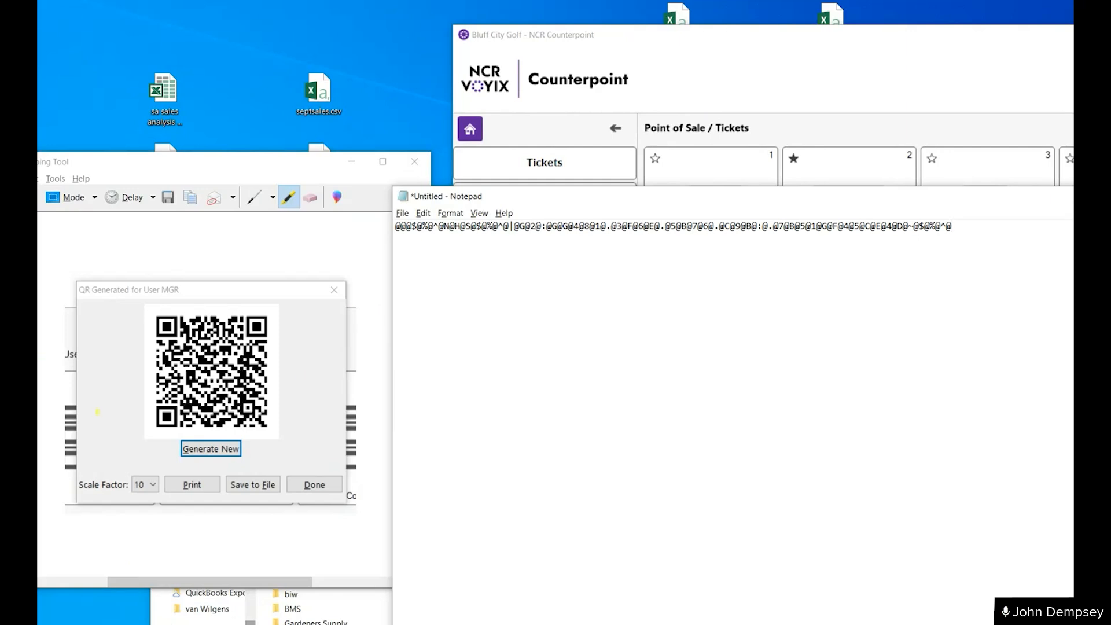
# - Close Notepad without saving the scanned text and minimize the Toplevel folder window
pyautogui.doubleClick(403, 196)
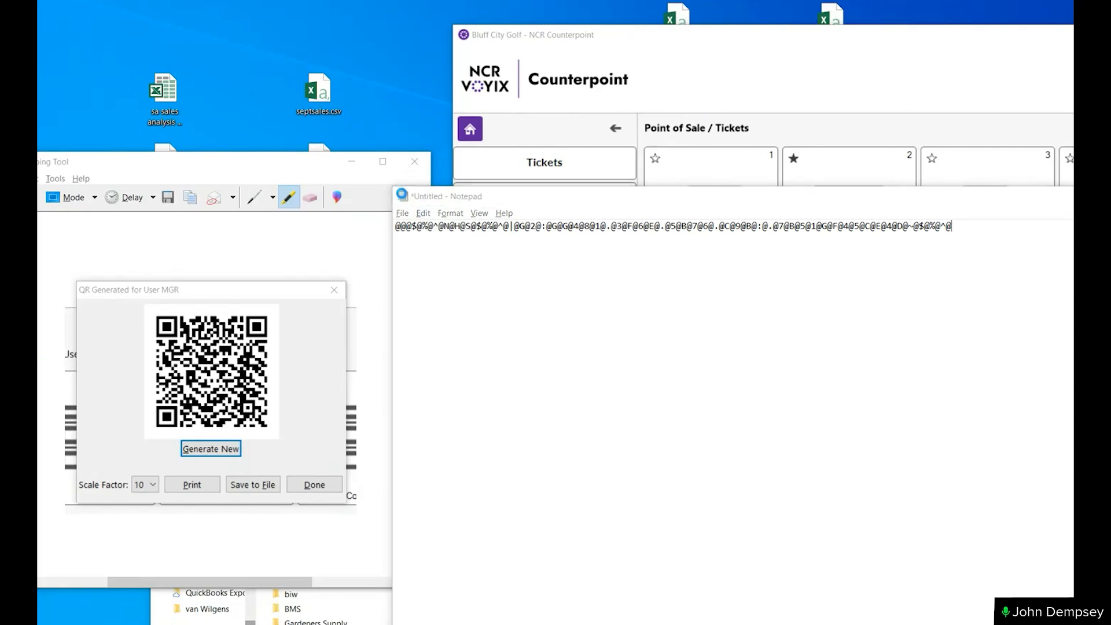
pyautogui.click(580, 329)
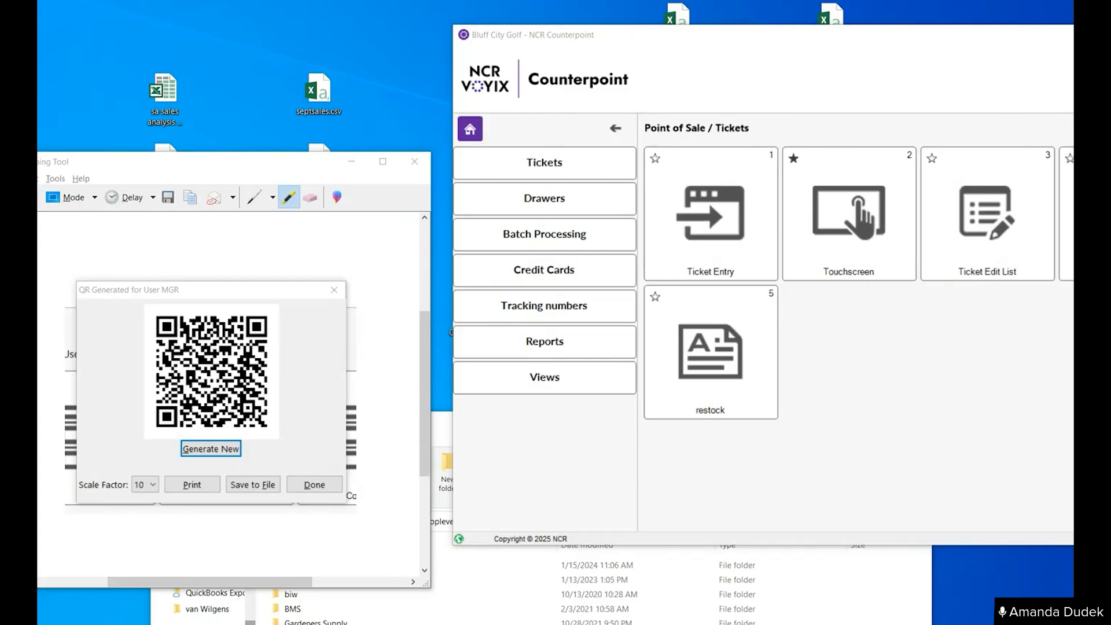
pyautogui.click(844, 590)
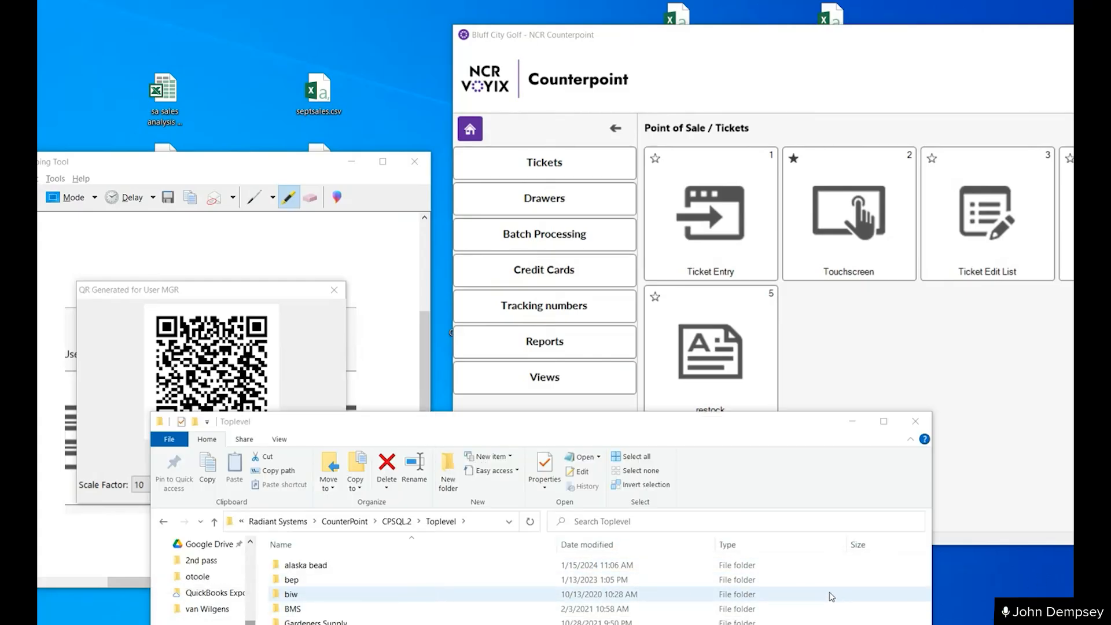
pyautogui.click(852, 421)
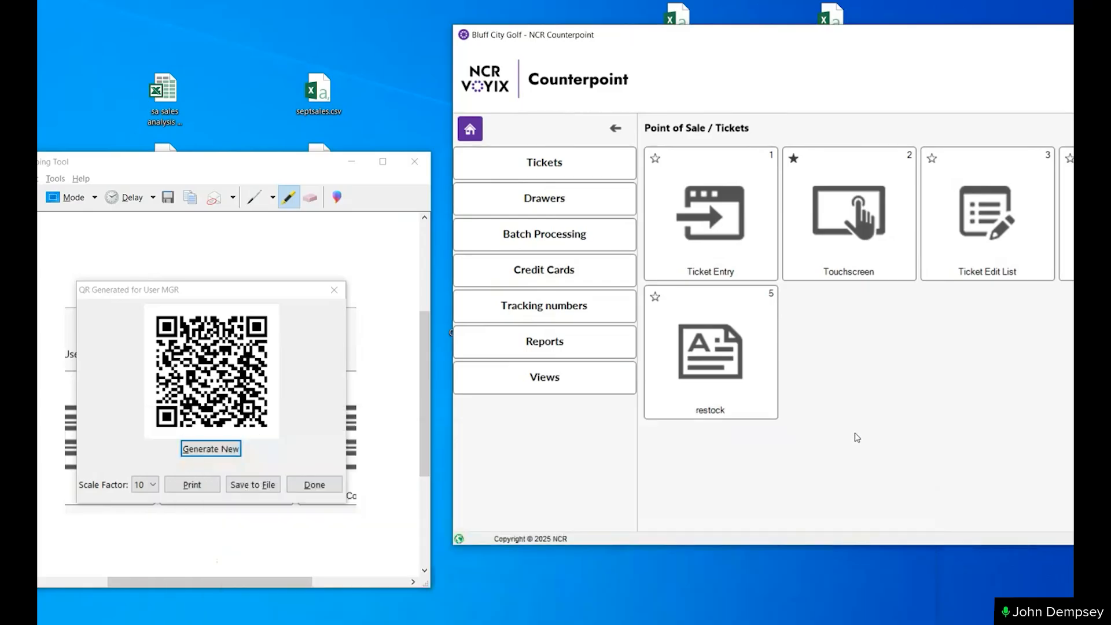